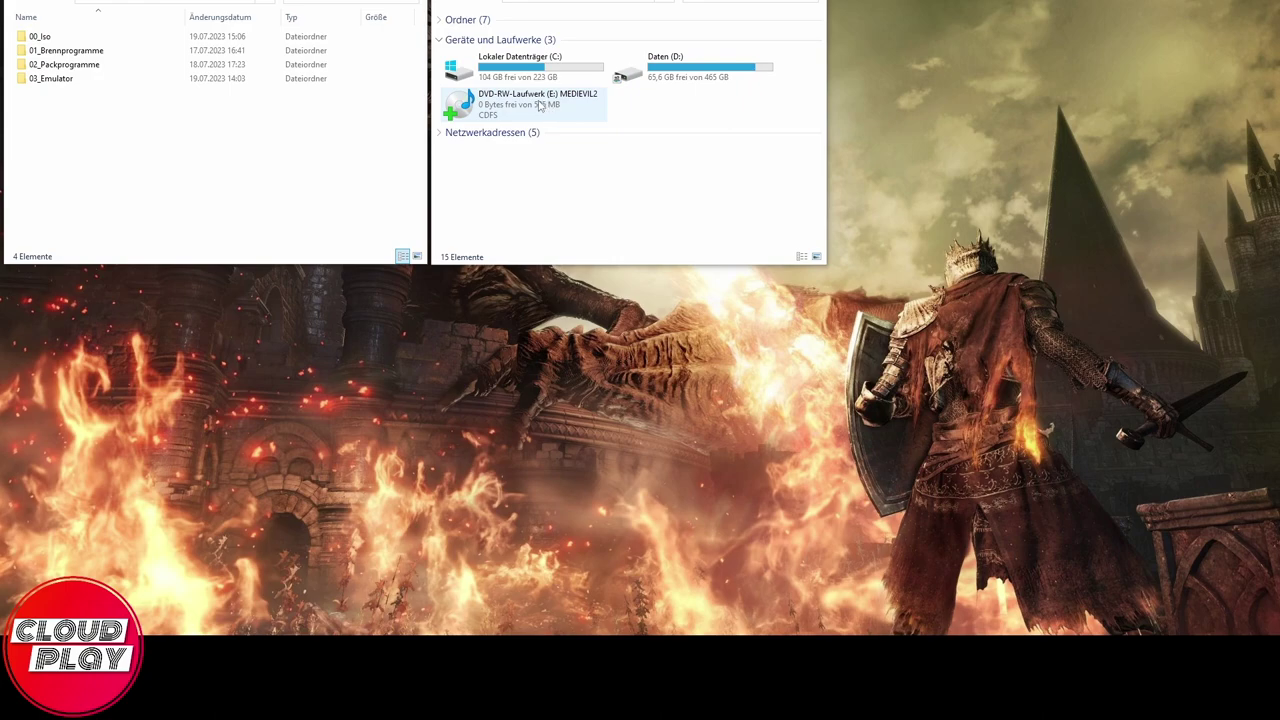
click(540, 105)
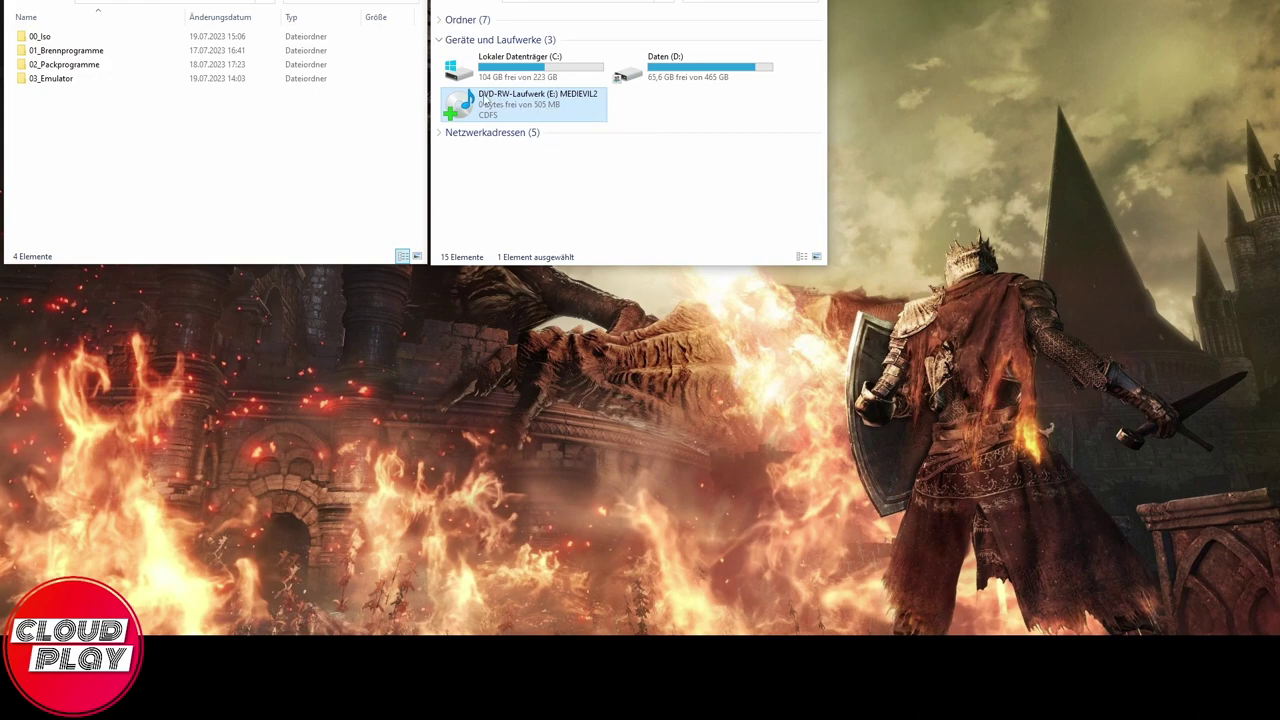
click(505, 176)
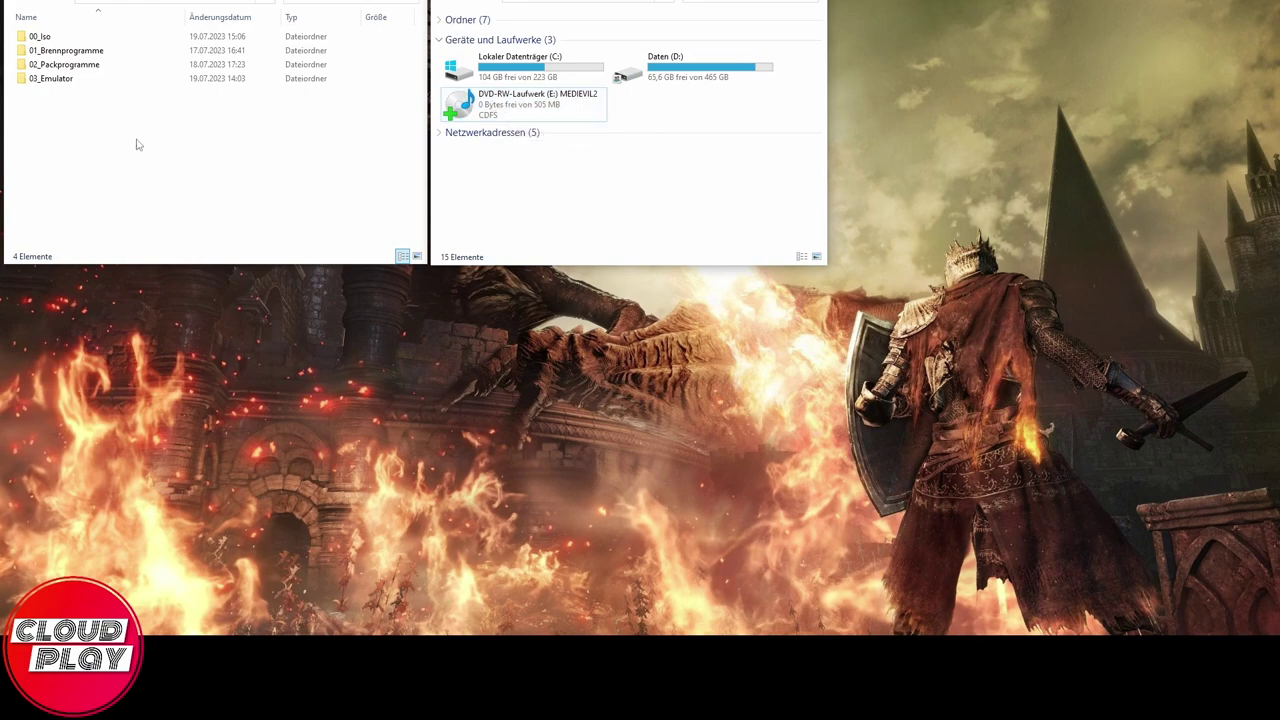
Open the 01_Brennprogramme folder and launch ImgBurn from its shortcut.
click(90, 55)
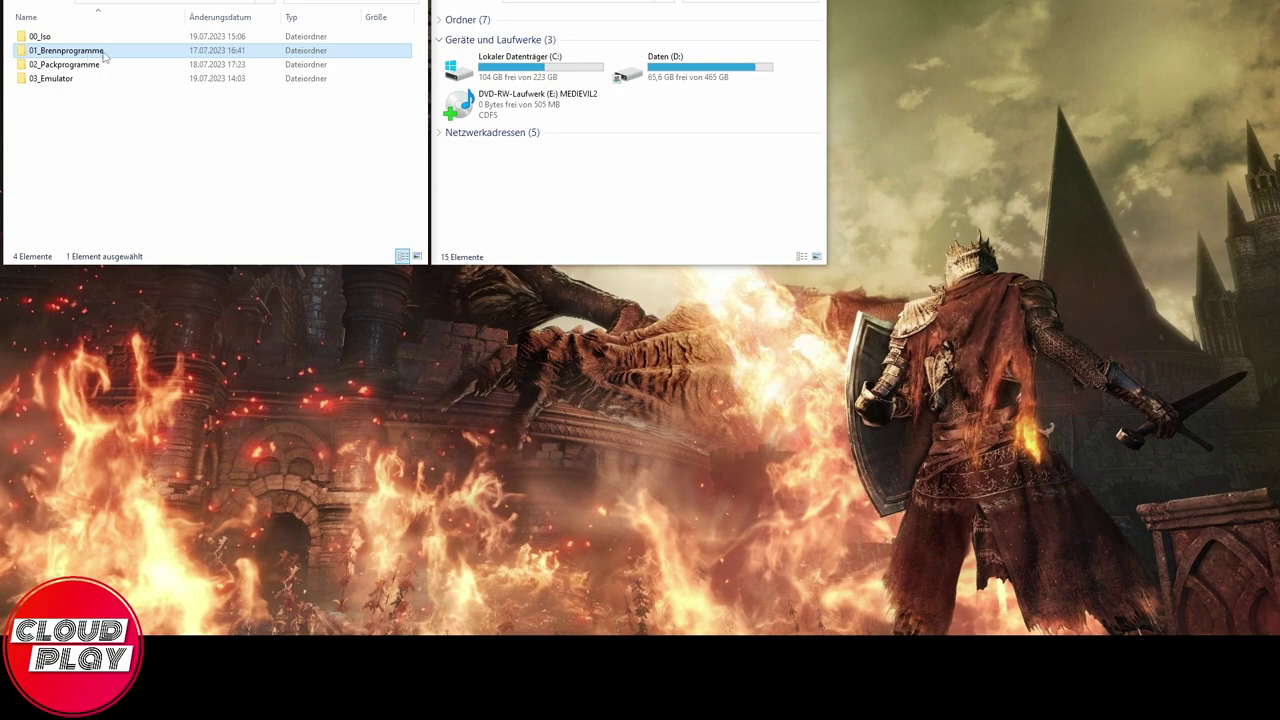
double_click(95, 54)
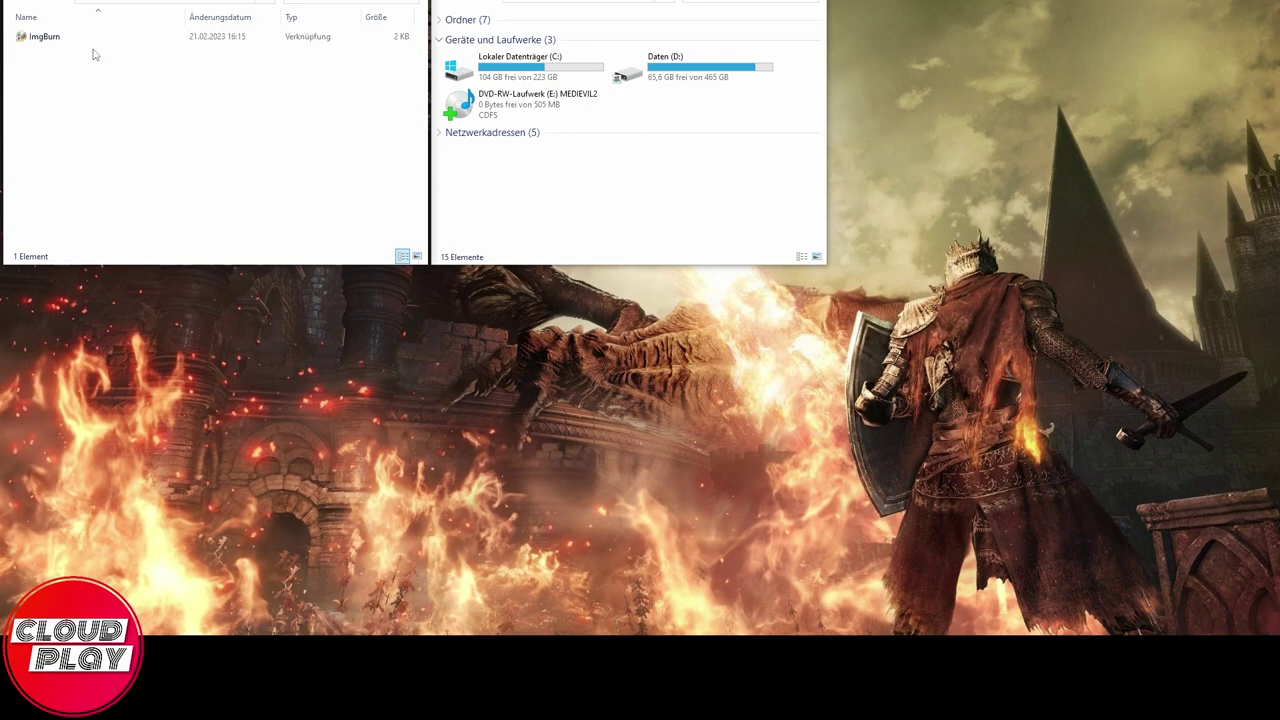
click(62, 39)
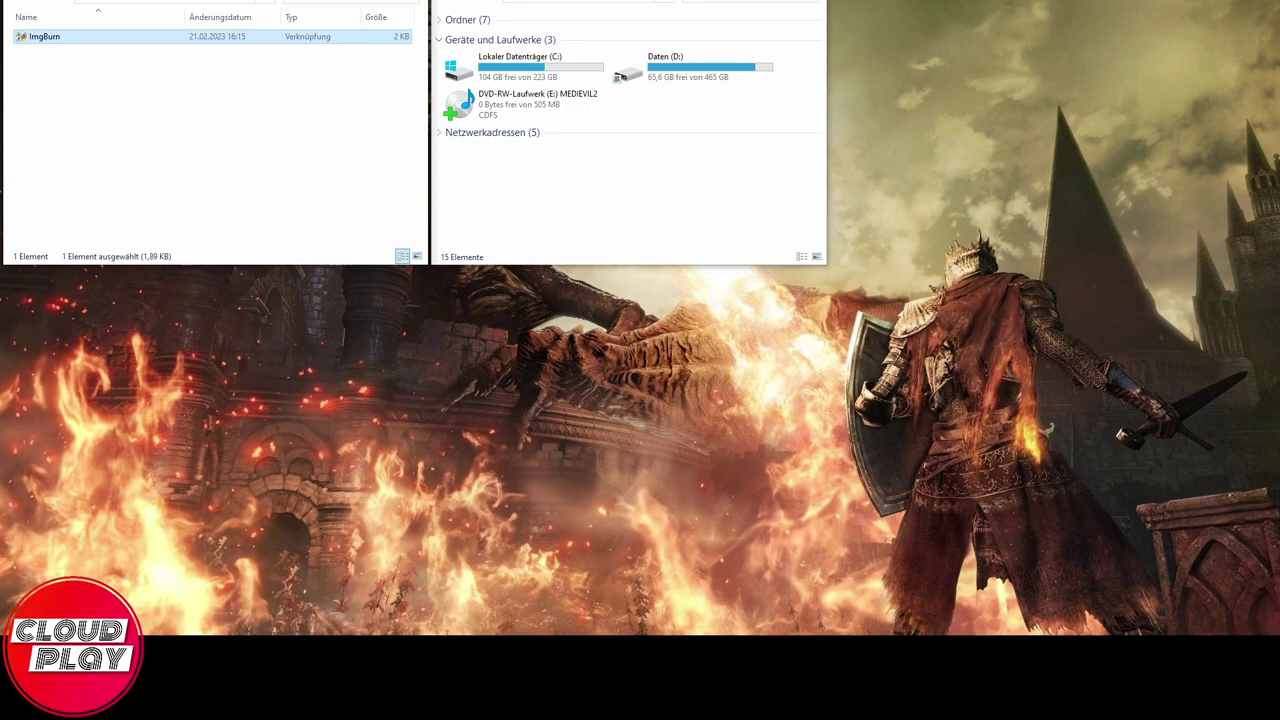
key(Return)
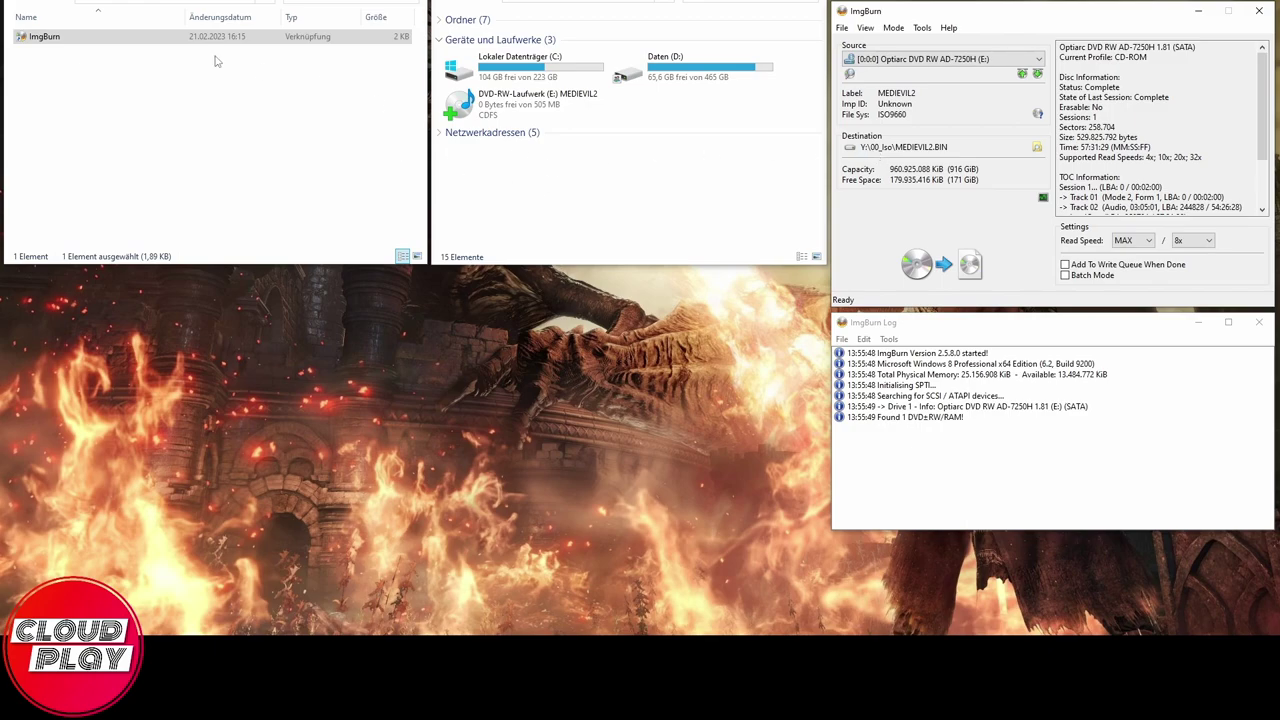
Read the MEDIEVIL2 disc into the image file Y:\00_Iso\MEDIEVIL2.BIN and close ImgBurn once the operation is complete.
click(78, 3)
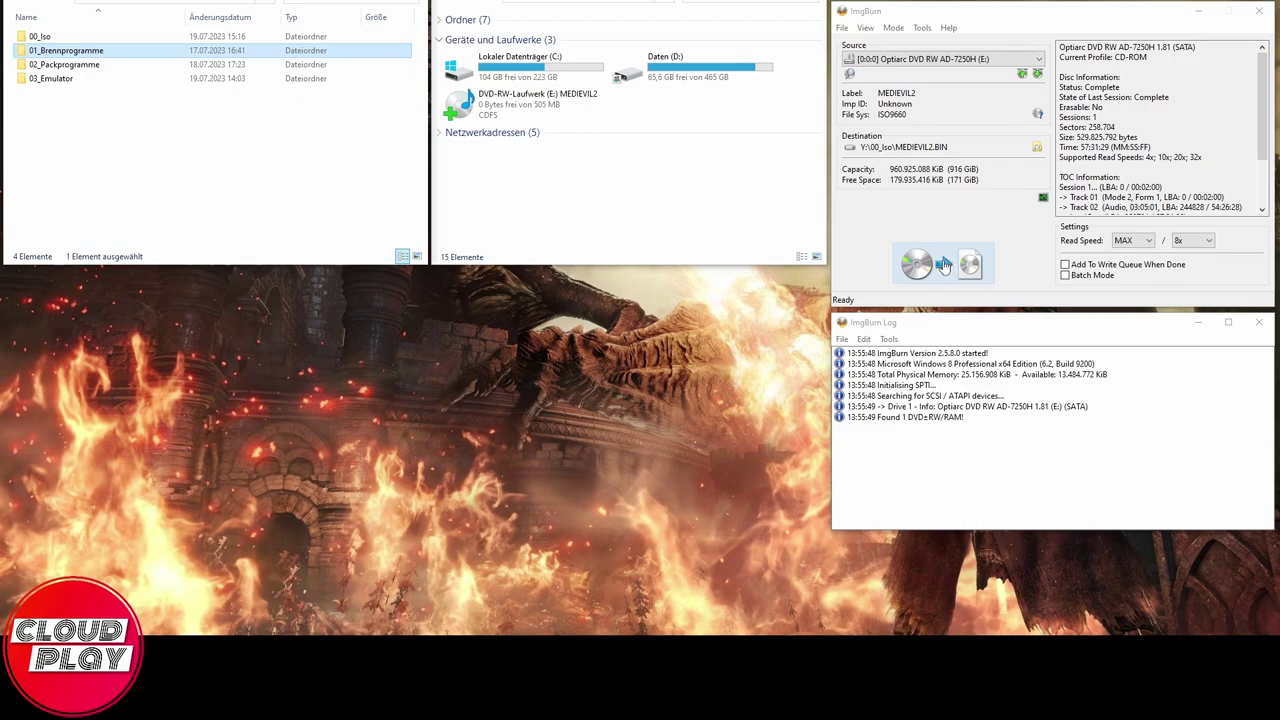
click(943, 265)
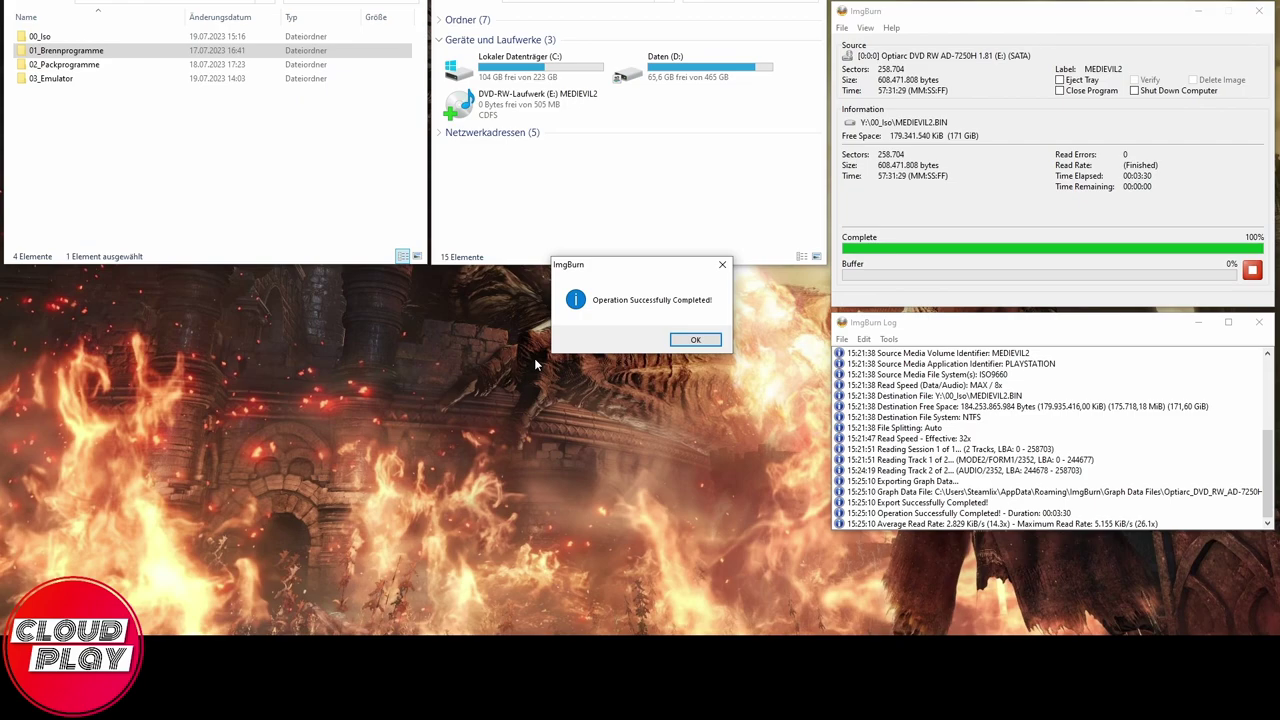
click(697, 340)
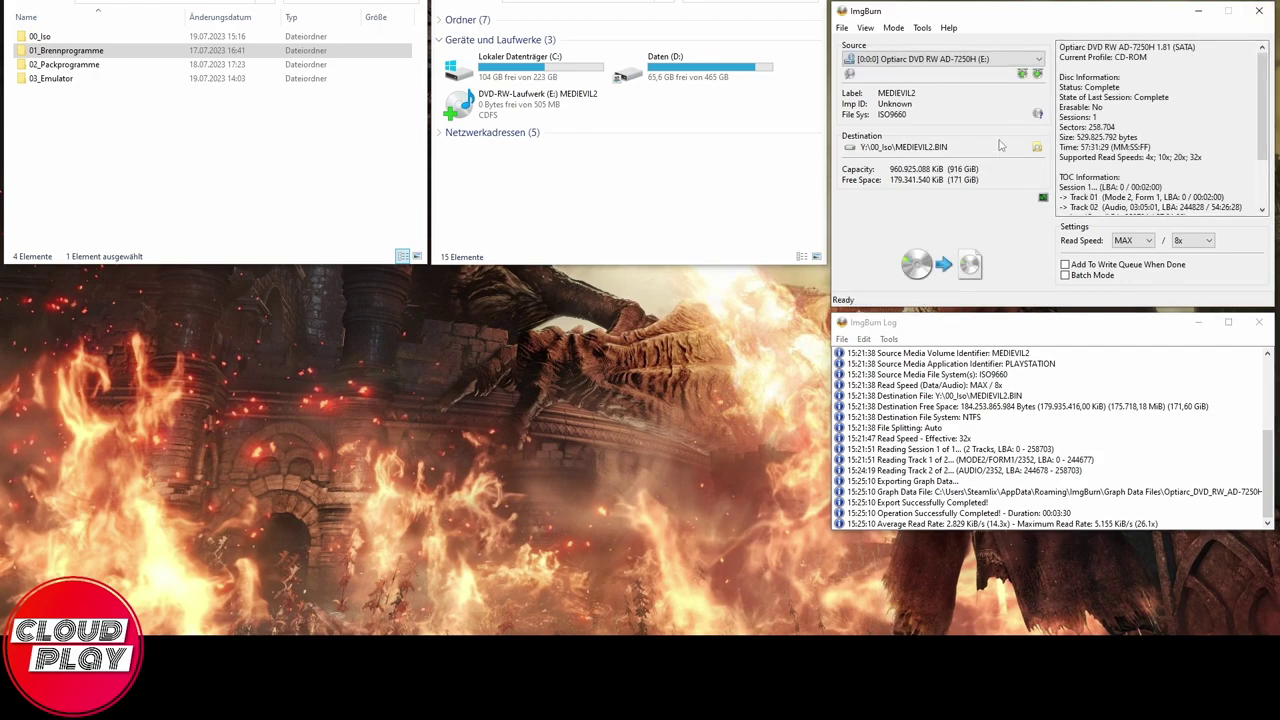
click(1260, 12)
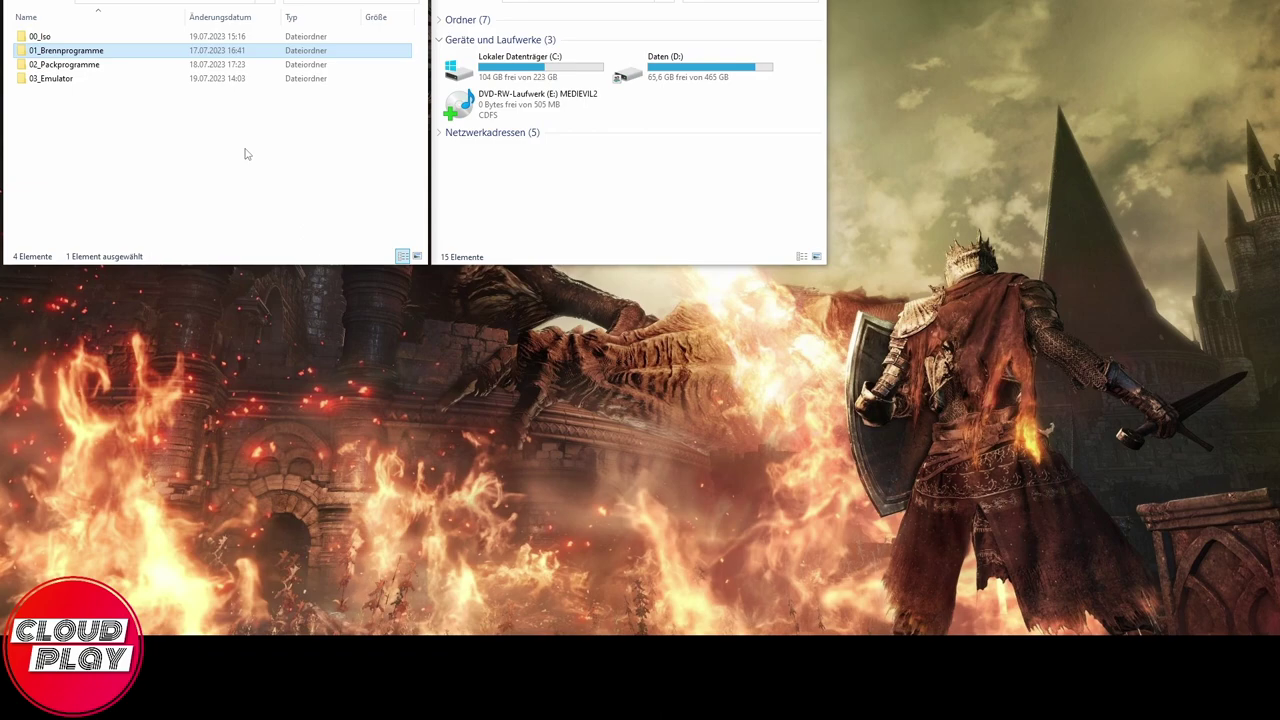
Open the 00_Iso folder and select the MEDIEVIL2.BIN image file.
click(46, 38)
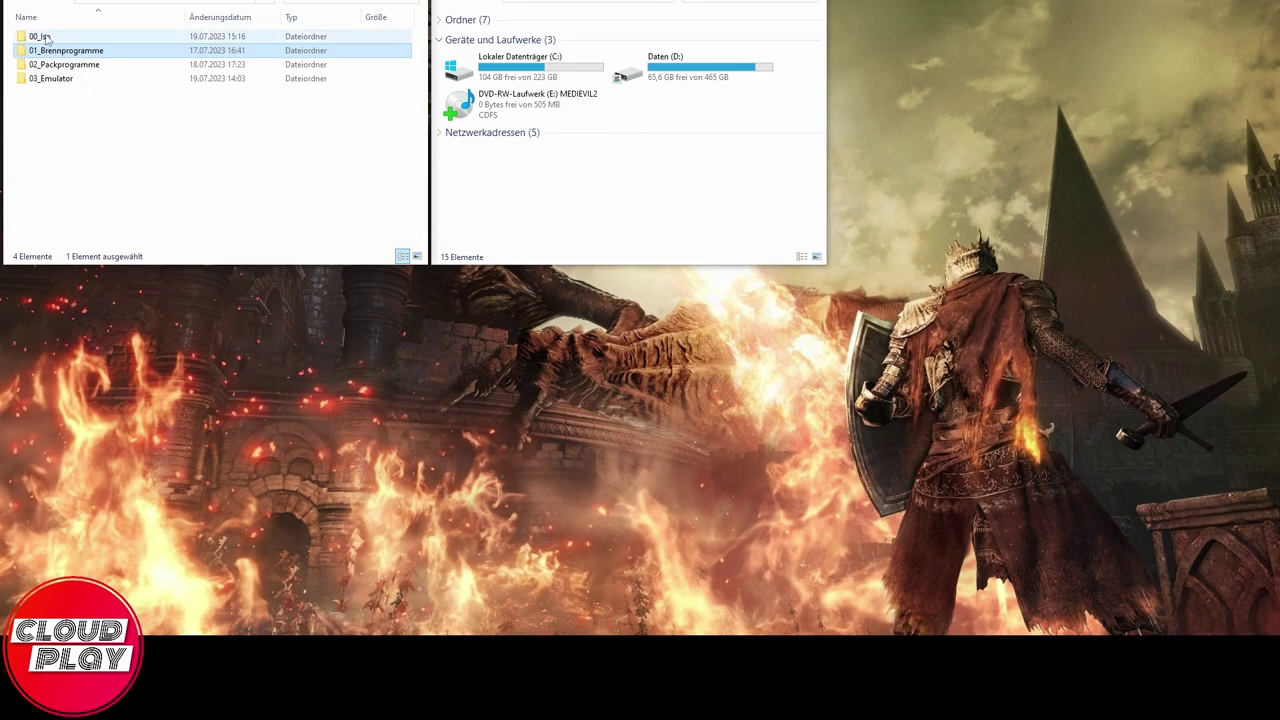
double_click(60, 38)
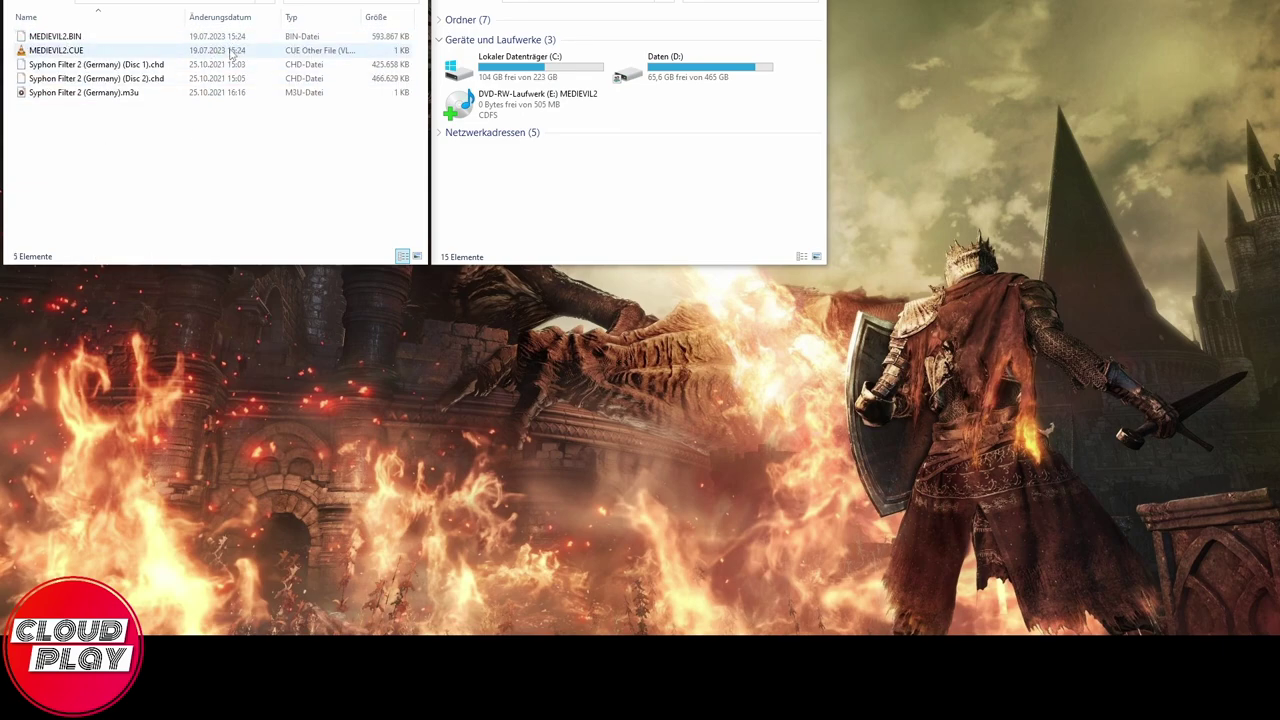
click(70, 38)
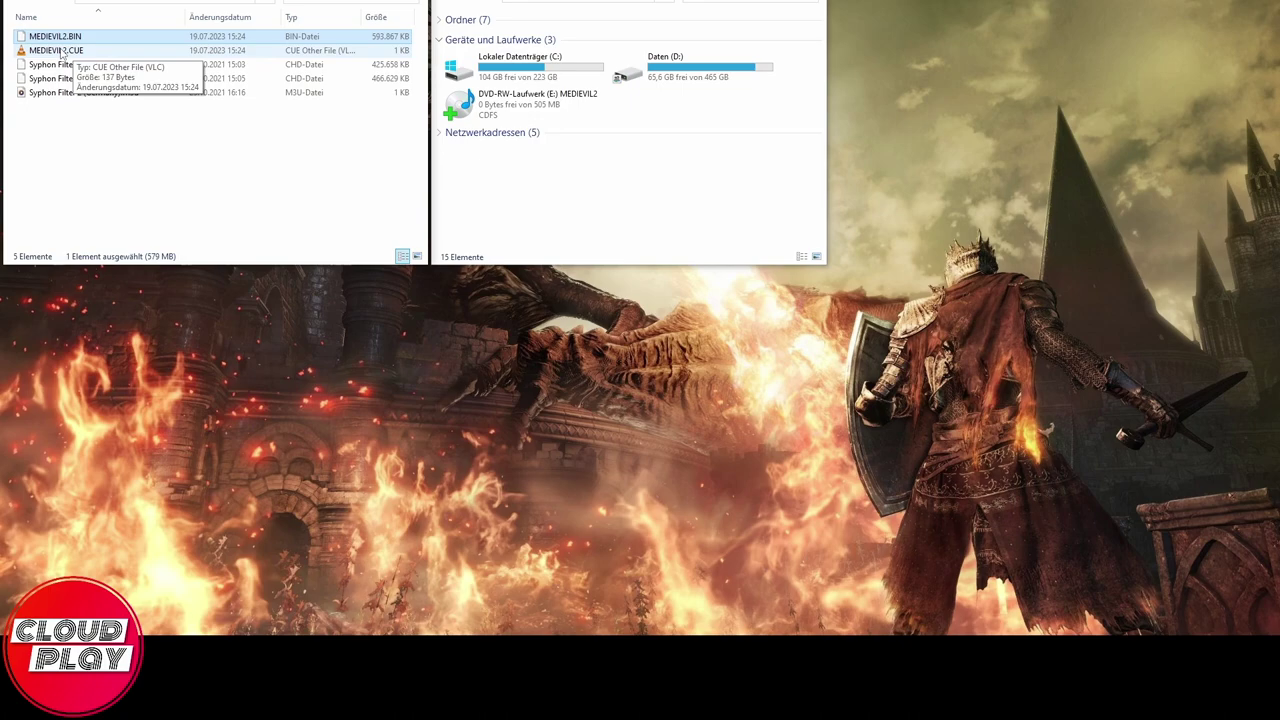
Open MEDIEVIL2.CUE in the text editor, examine its track 02 audio entries, and close the file.
right_click(61, 52)
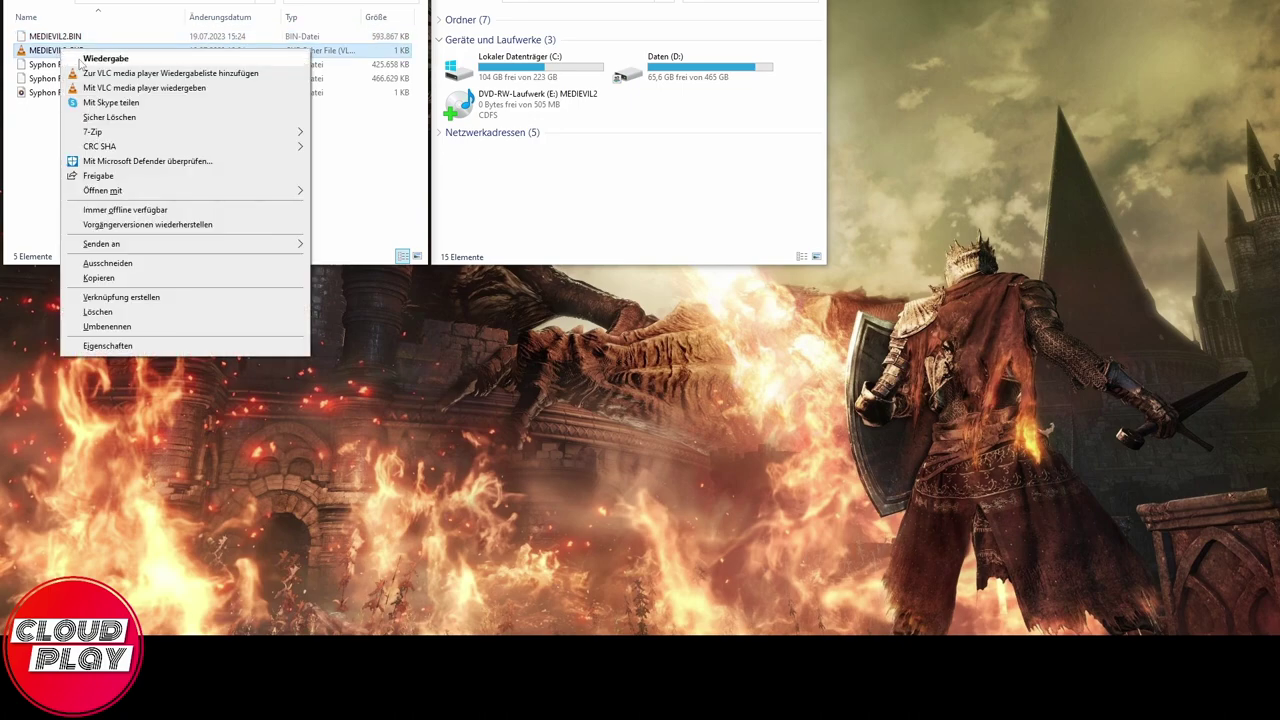
mouse_move(195, 197)
click(340, 190)
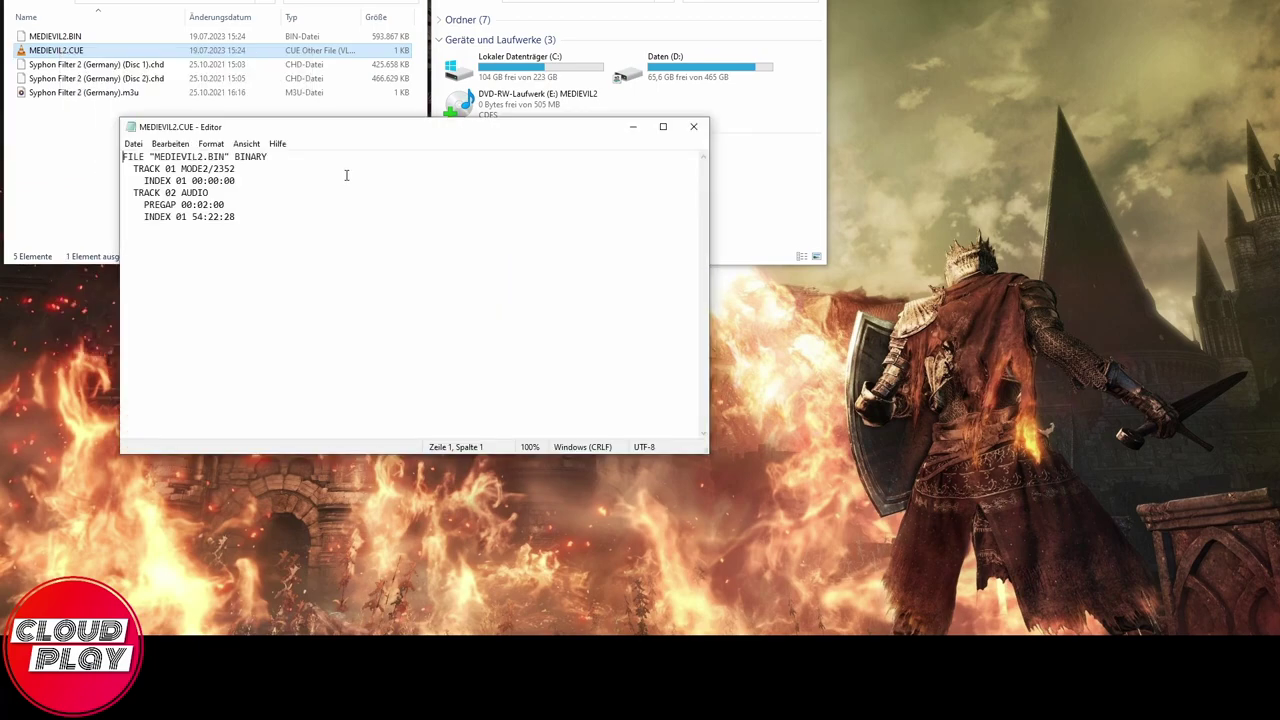
drag(247, 224, 127, 193)
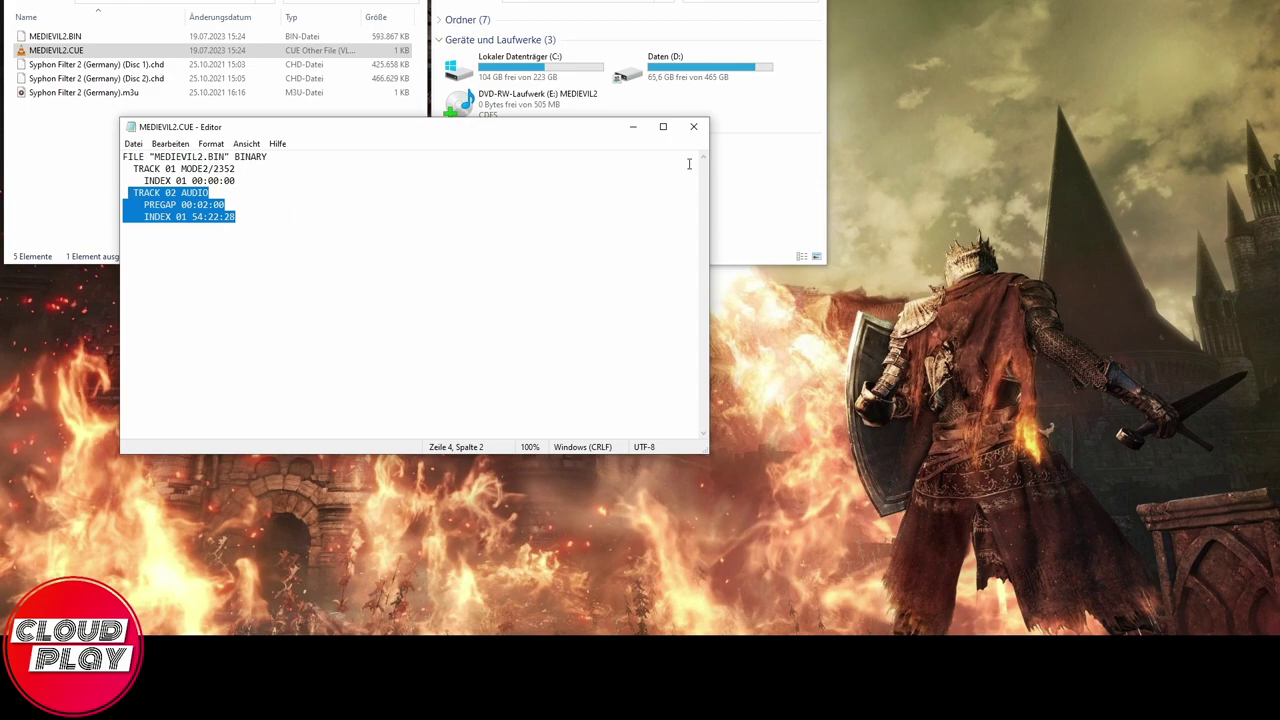
click(695, 129)
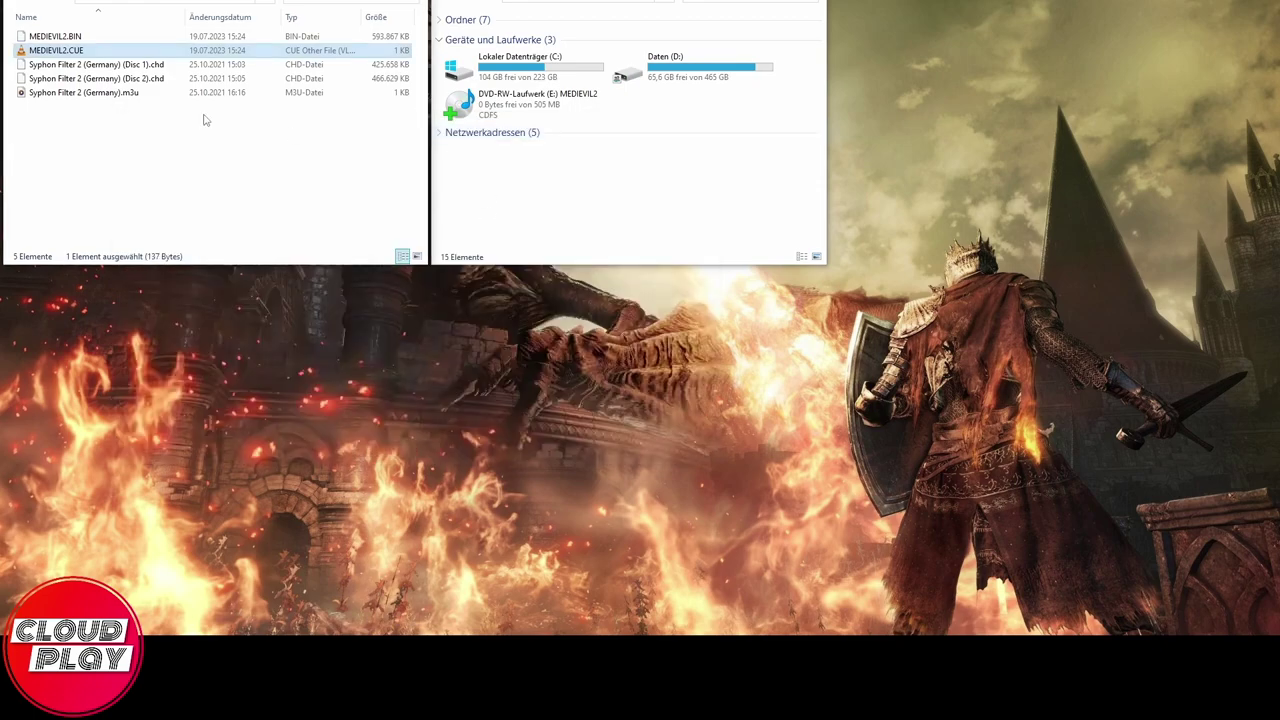
click(192, 118)
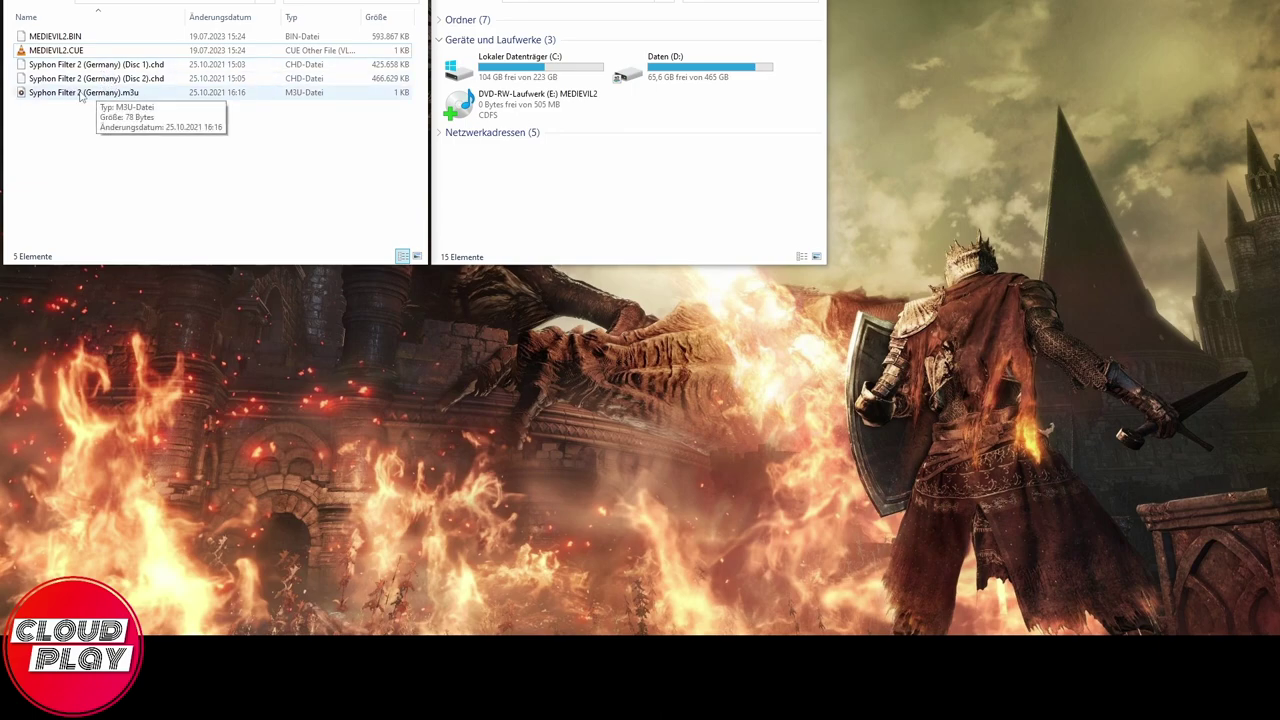
Open the Syphon Filter 2 (Germany).m3u playlist in the text editor, examine its two disc entries, and close the file.
right_click(113, 93)
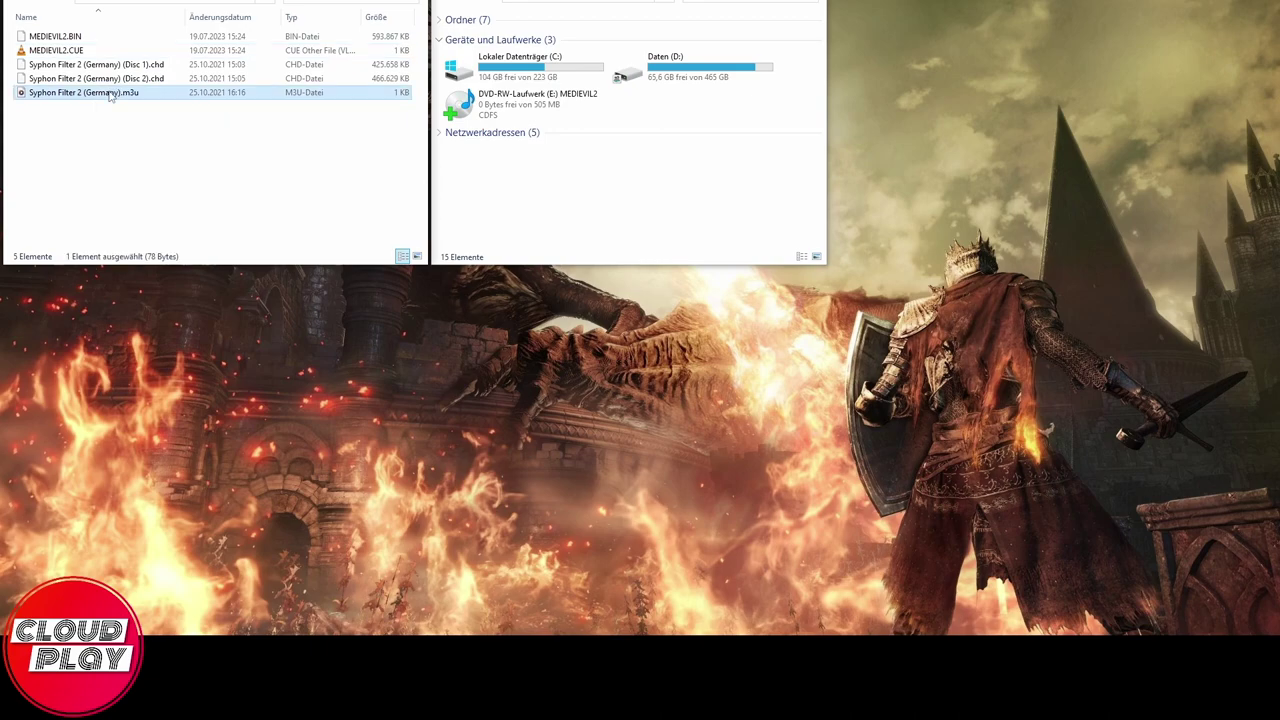
mouse_move(323, 250)
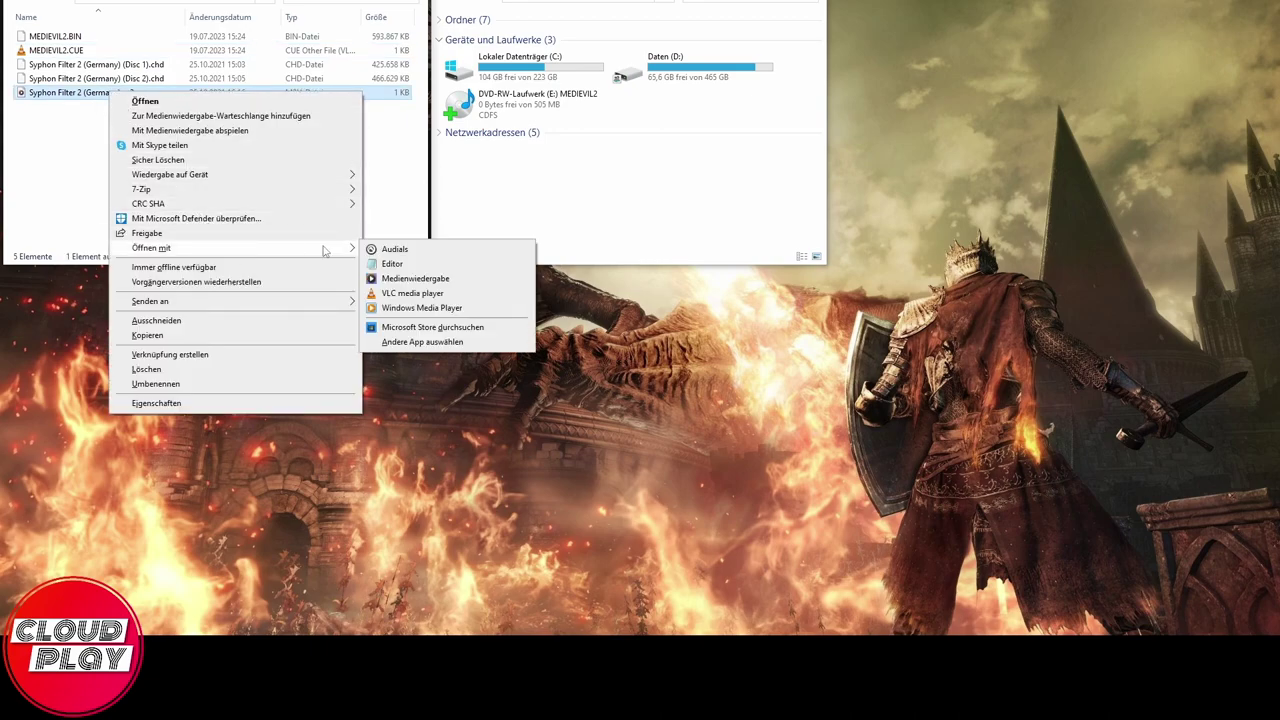
click(393, 264)
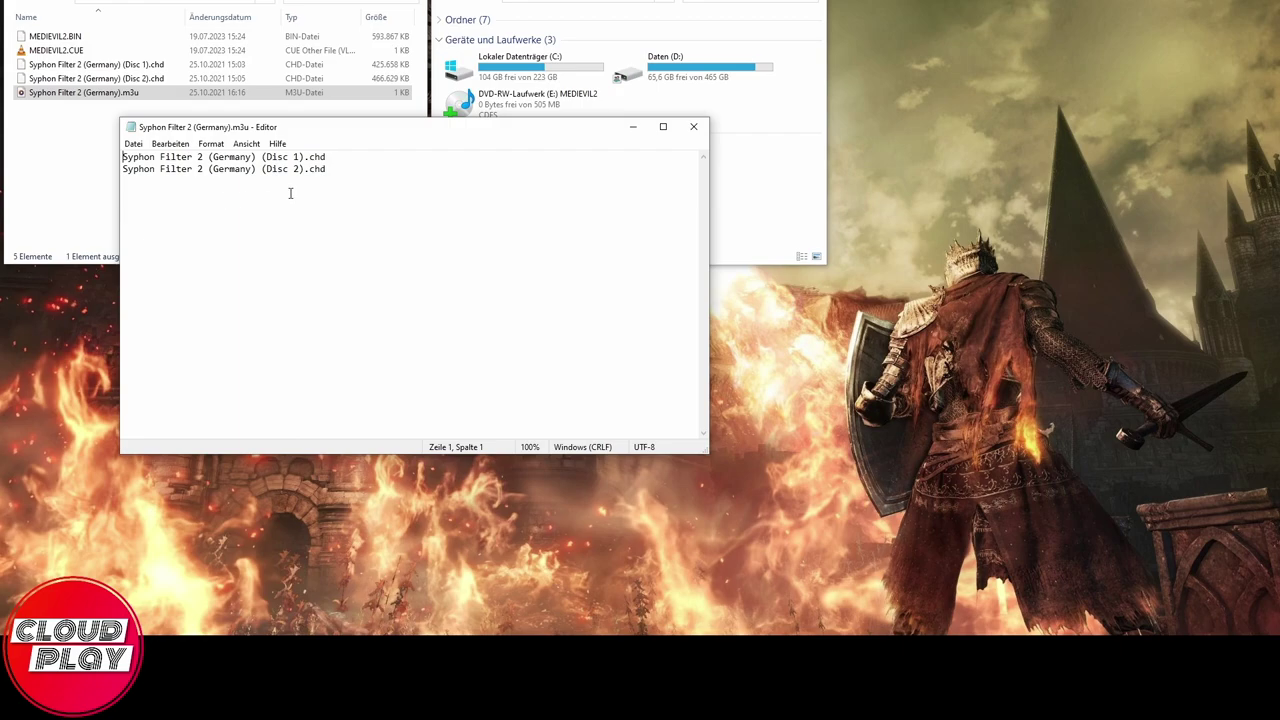
drag(340, 157, 113, 155)
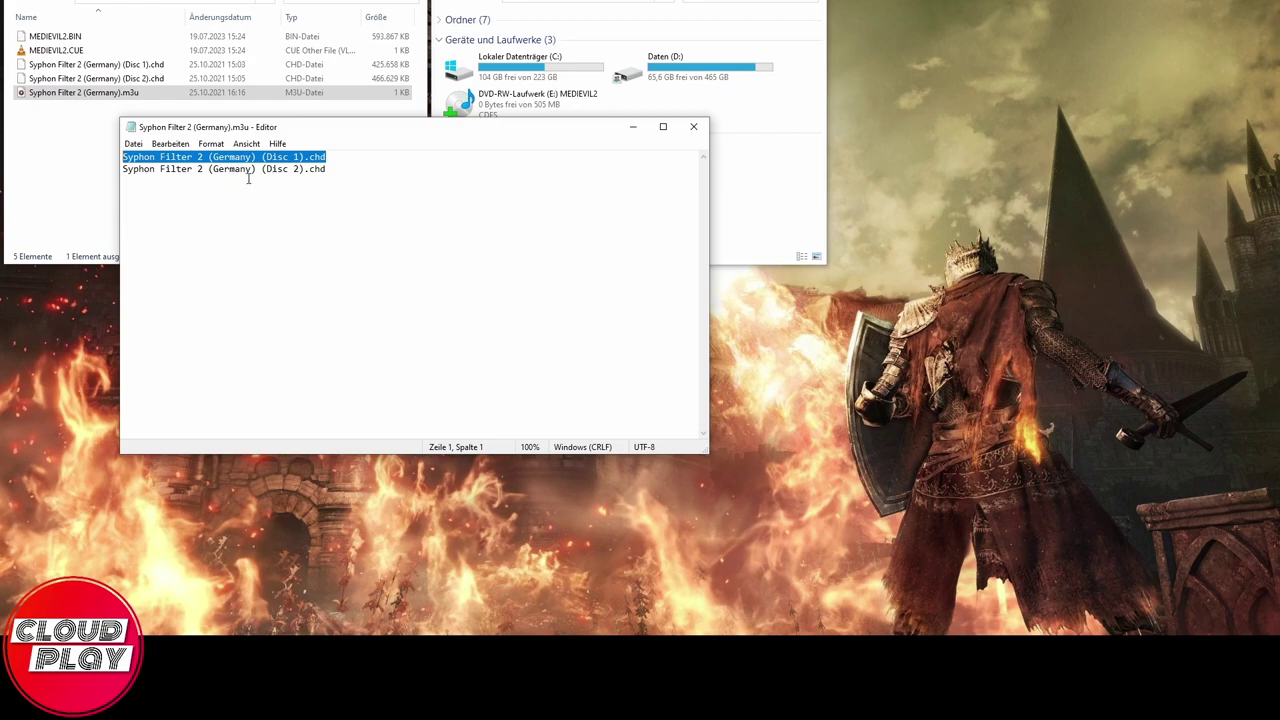
drag(332, 170, 113, 173)
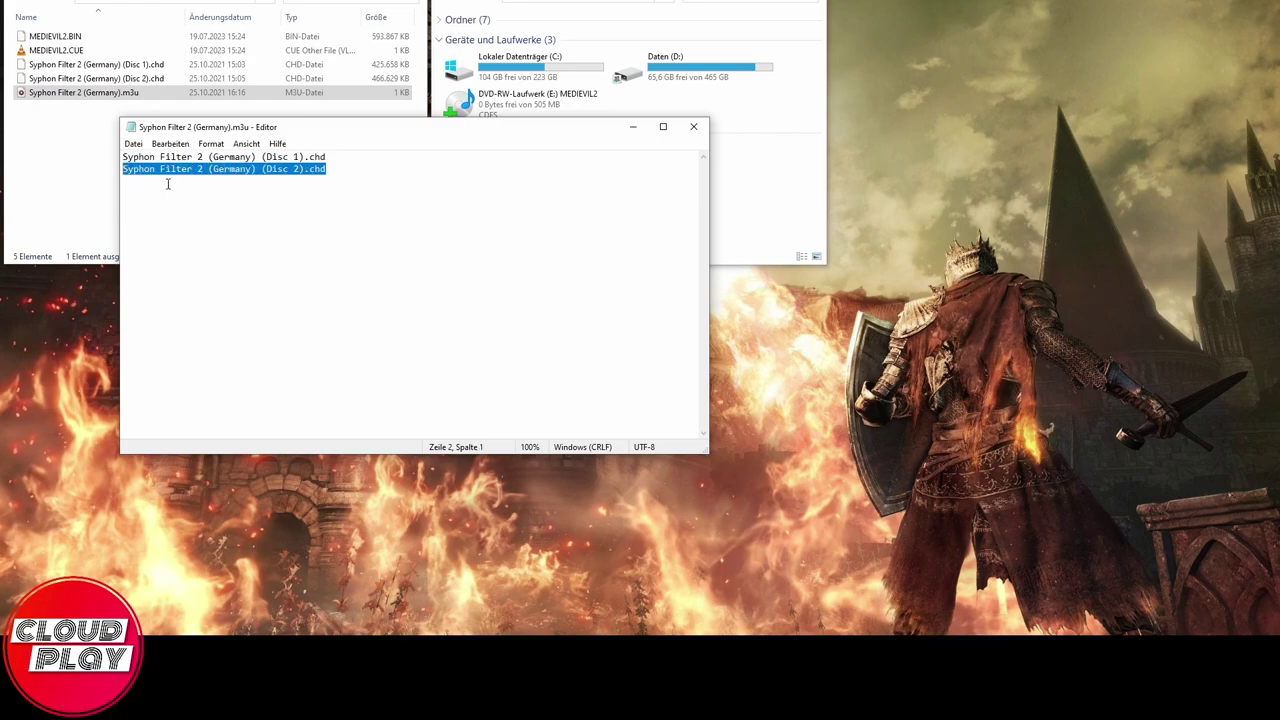
click(225, 191)
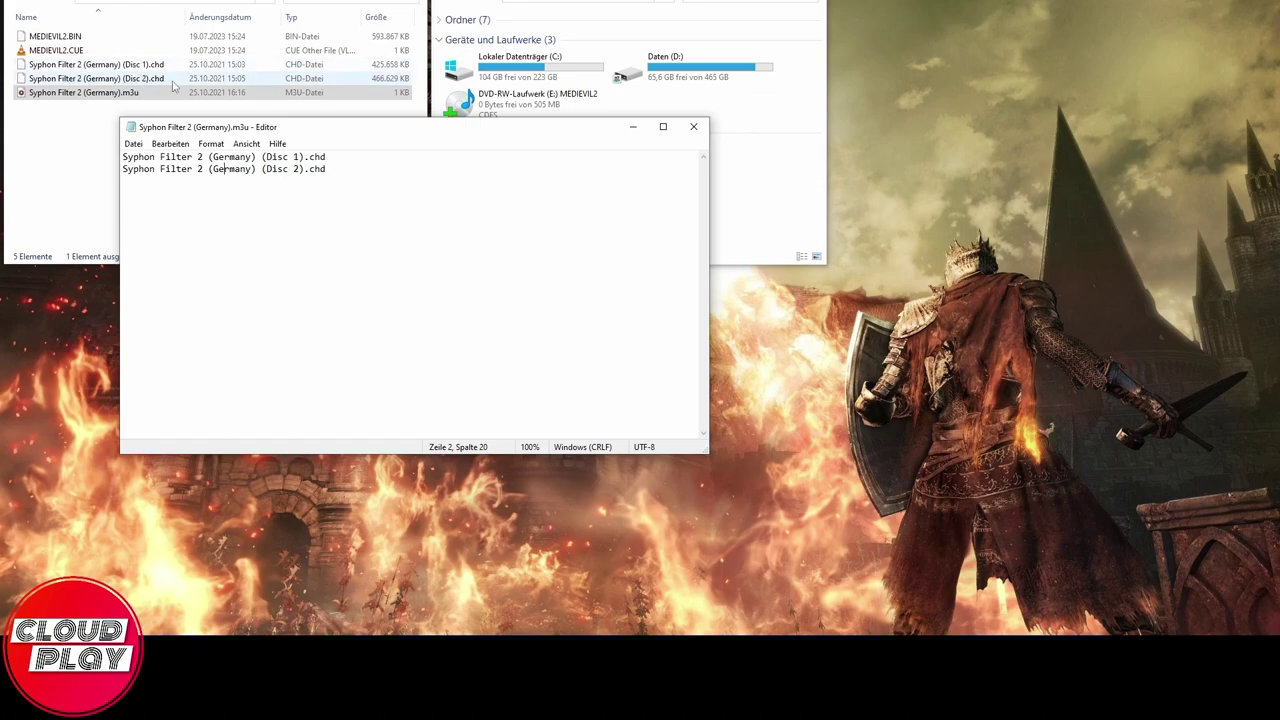
click(690, 128)
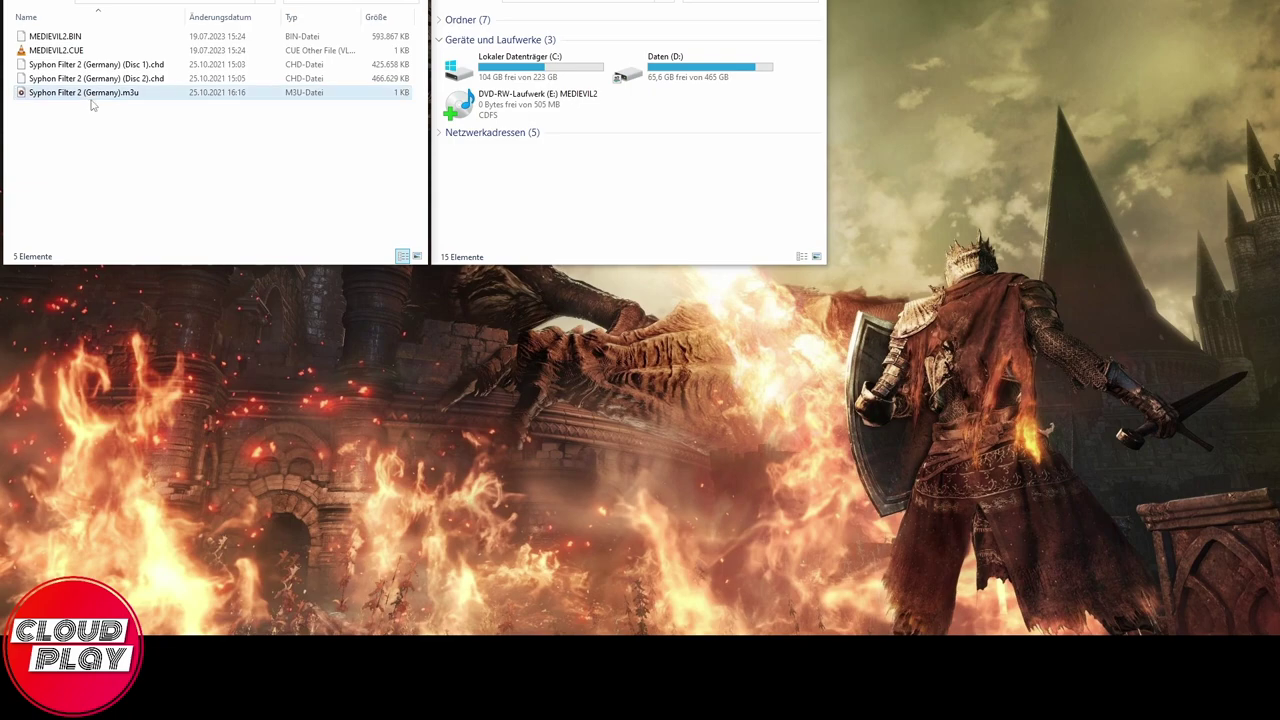
click(60, 96)
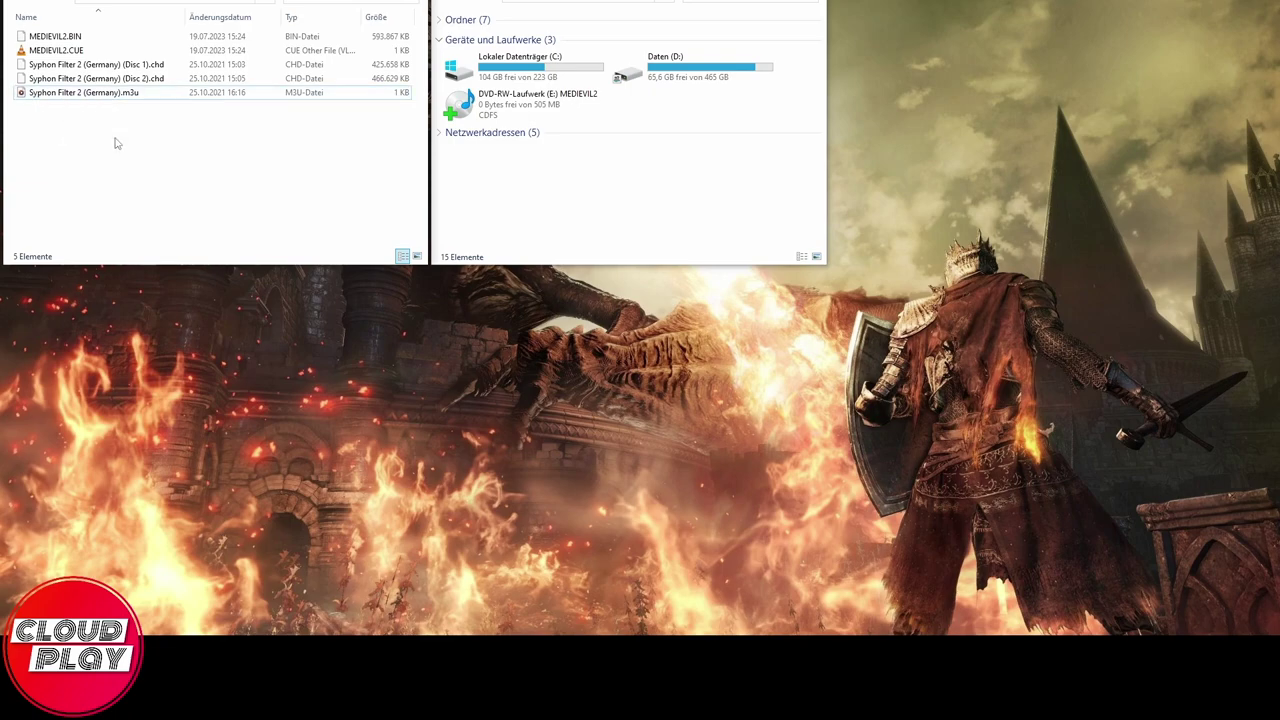
View the conversion files in the chdman folder inside 02_Packprogramme and return to the main folder.
key(alt+Up)
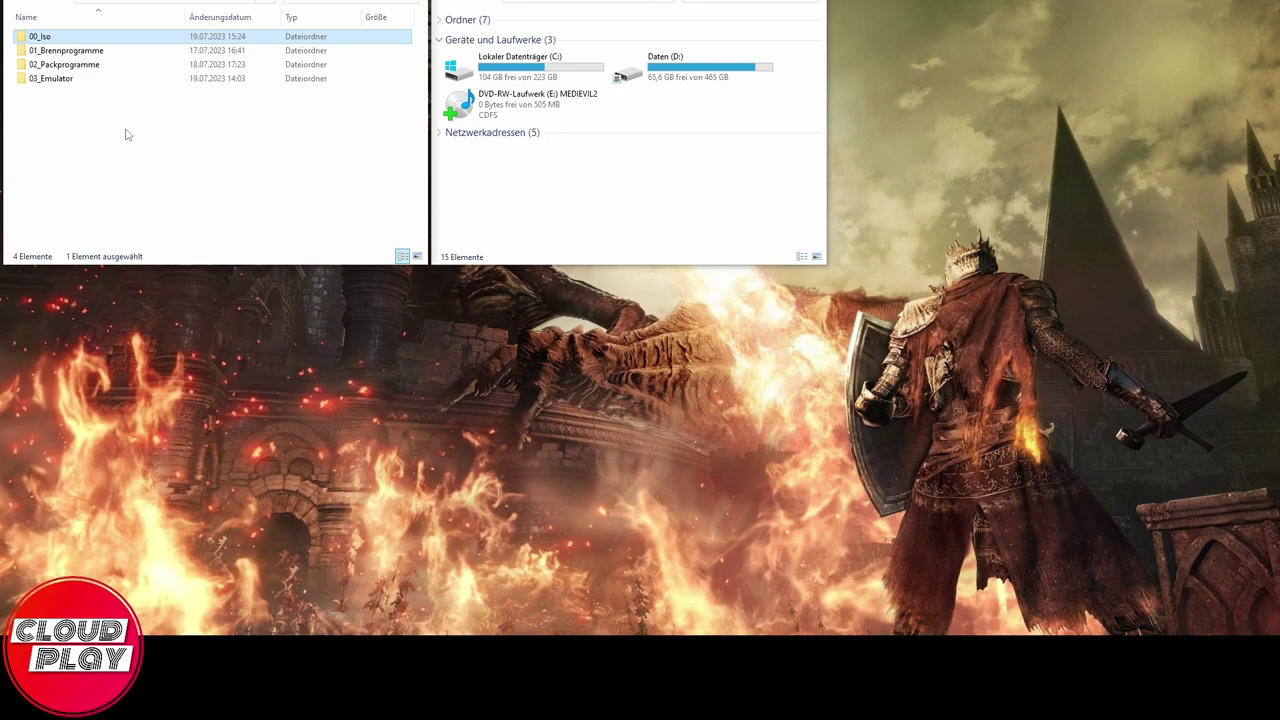
double_click(85, 68)
double_click(48, 40)
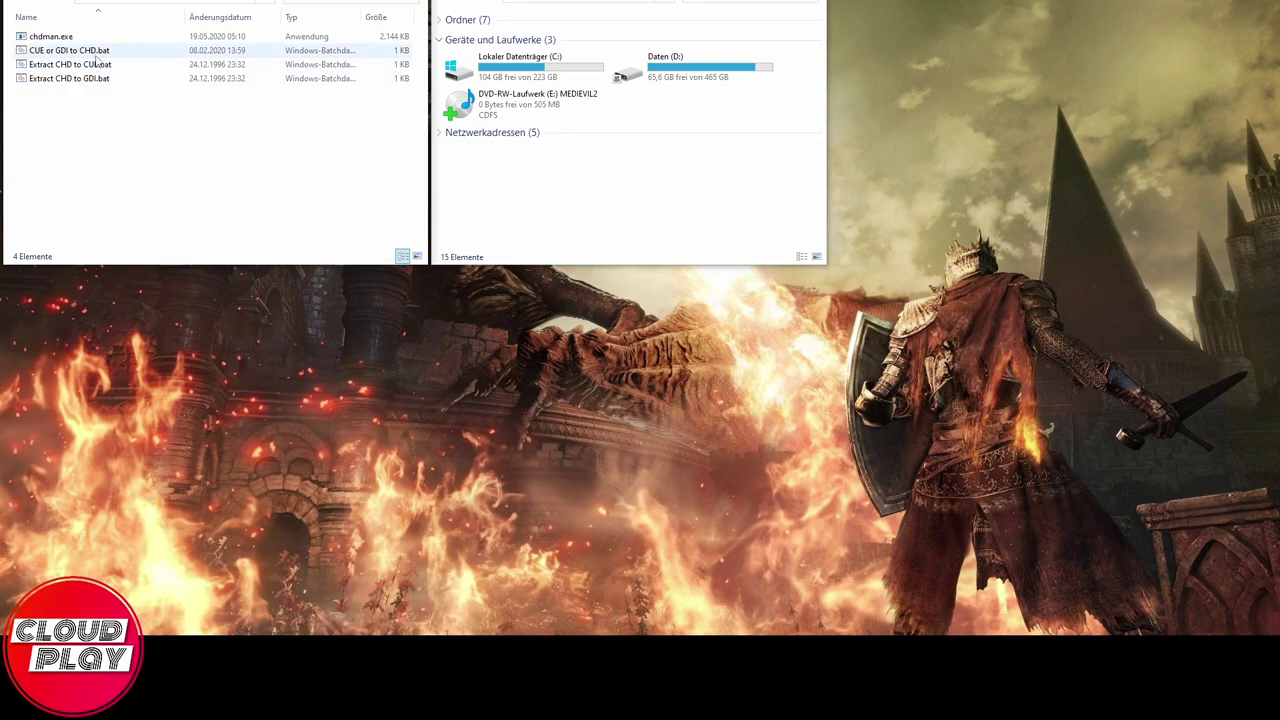
click(143, 2)
click(117, 2)
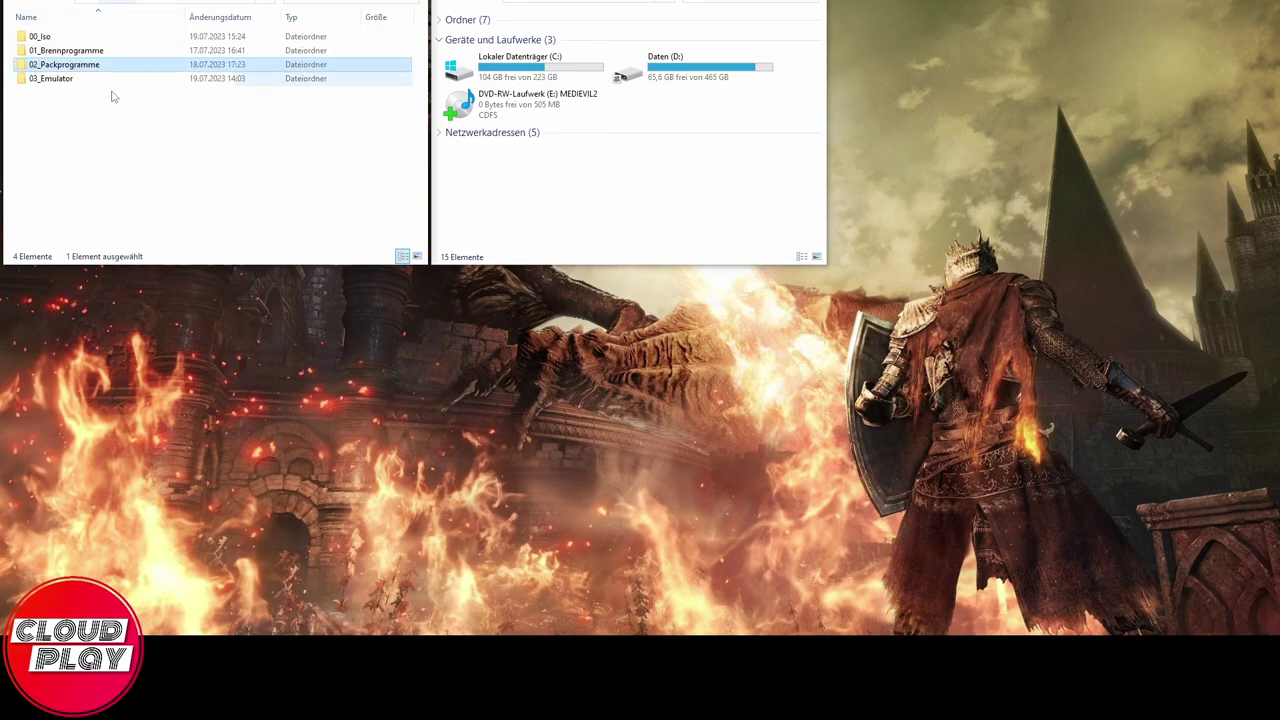
Copy MEDIEVIL2.BIN and MEDIEVIL2.CUE from 00_Iso into the chdman folder inside 02_Packprogramme.
double_click(45, 36)
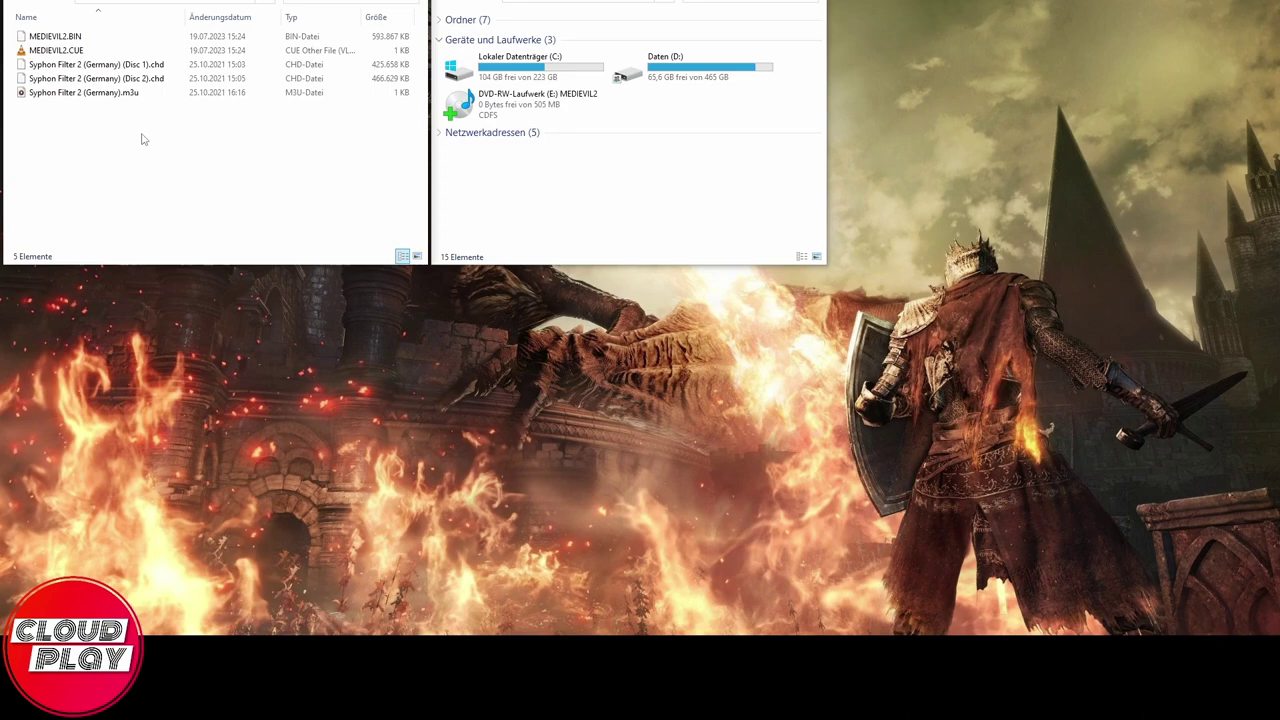
click(104, 52)
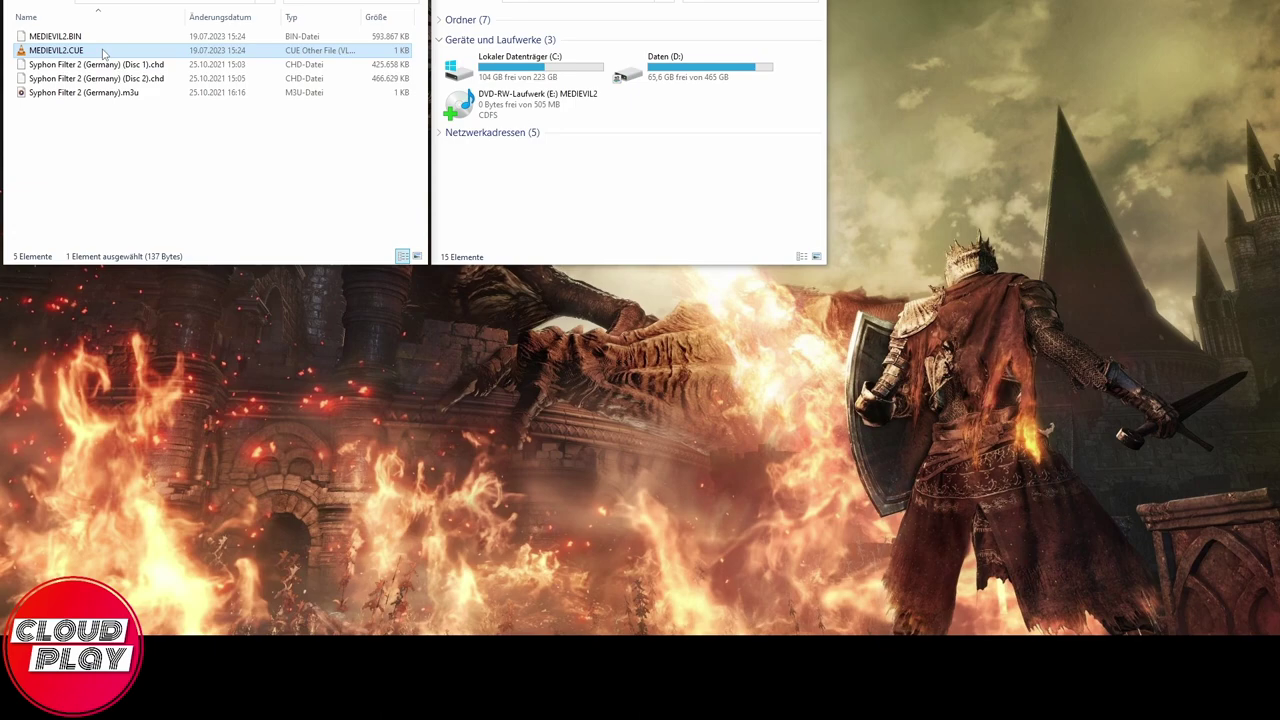
shift+click(91, 38)
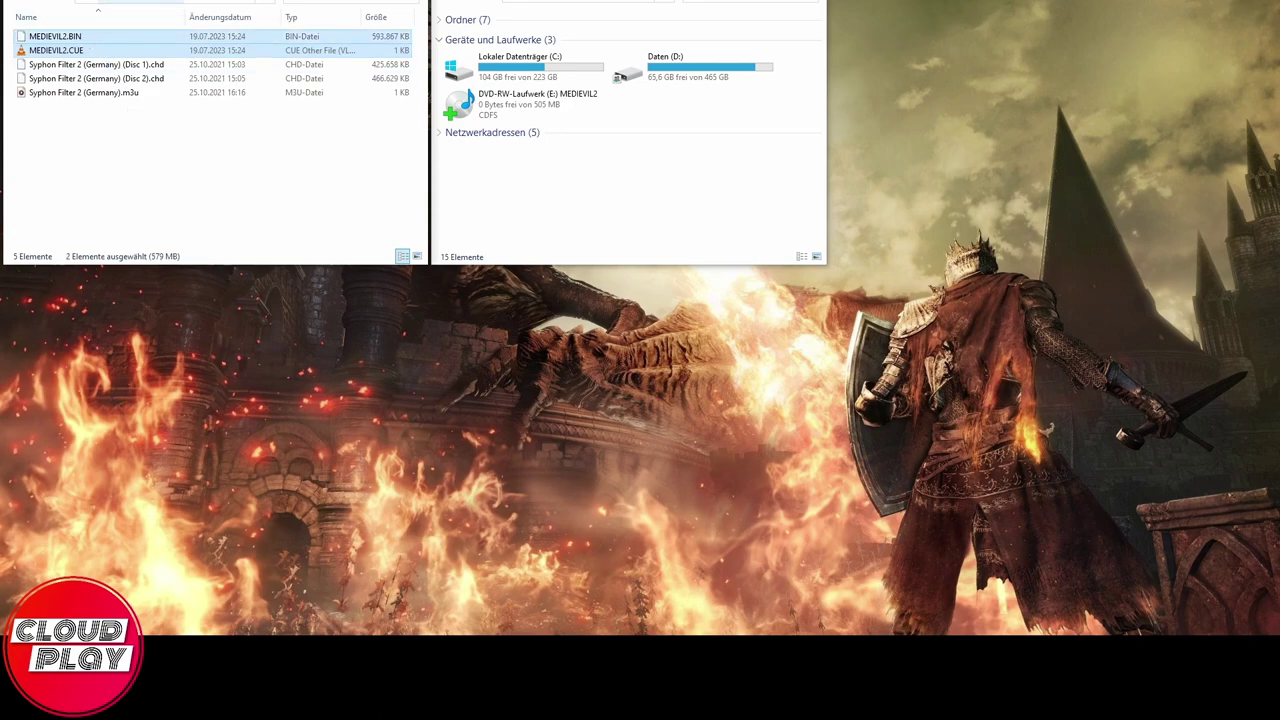
click(145, 3)
double_click(86, 64)
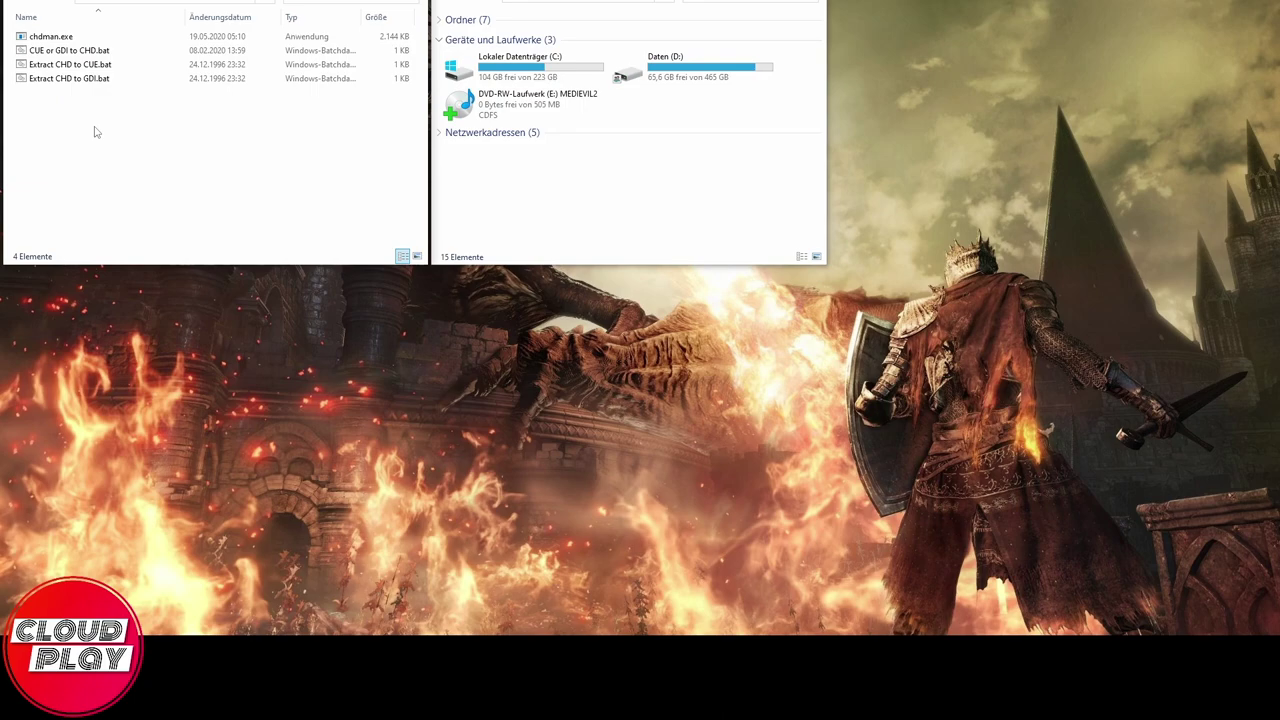
key(ctrl+v)
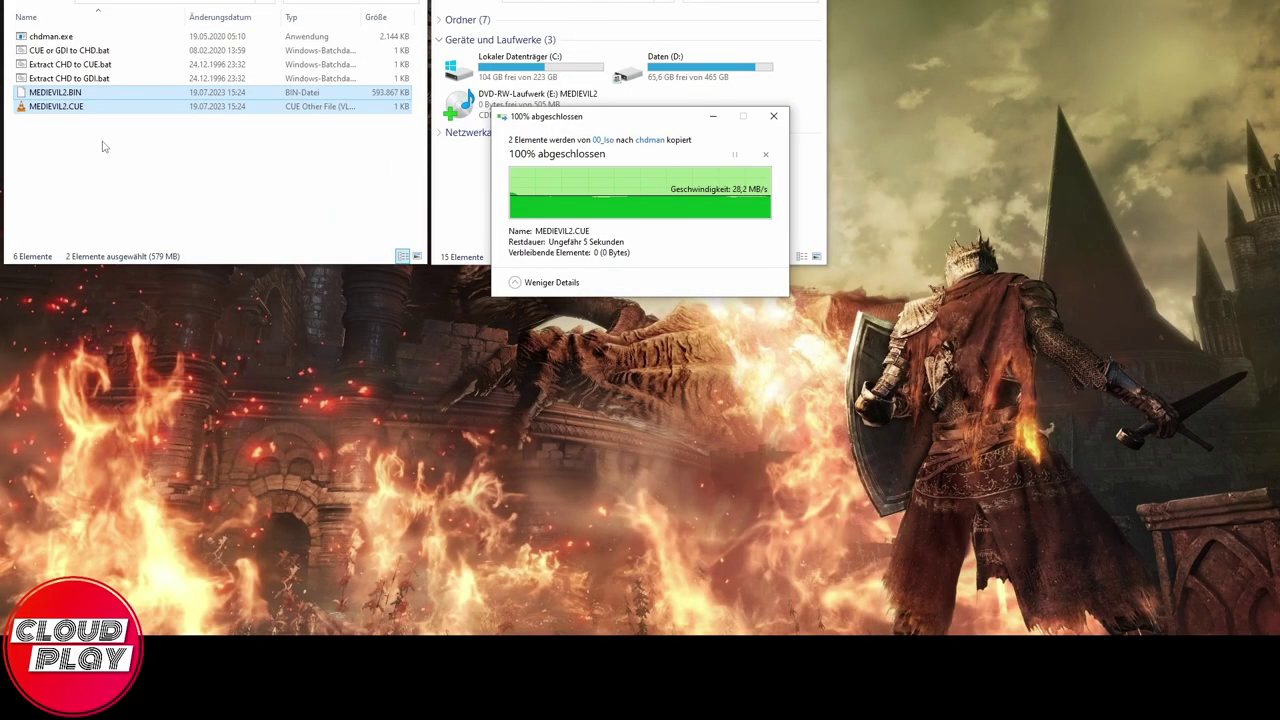
click(103, 146)
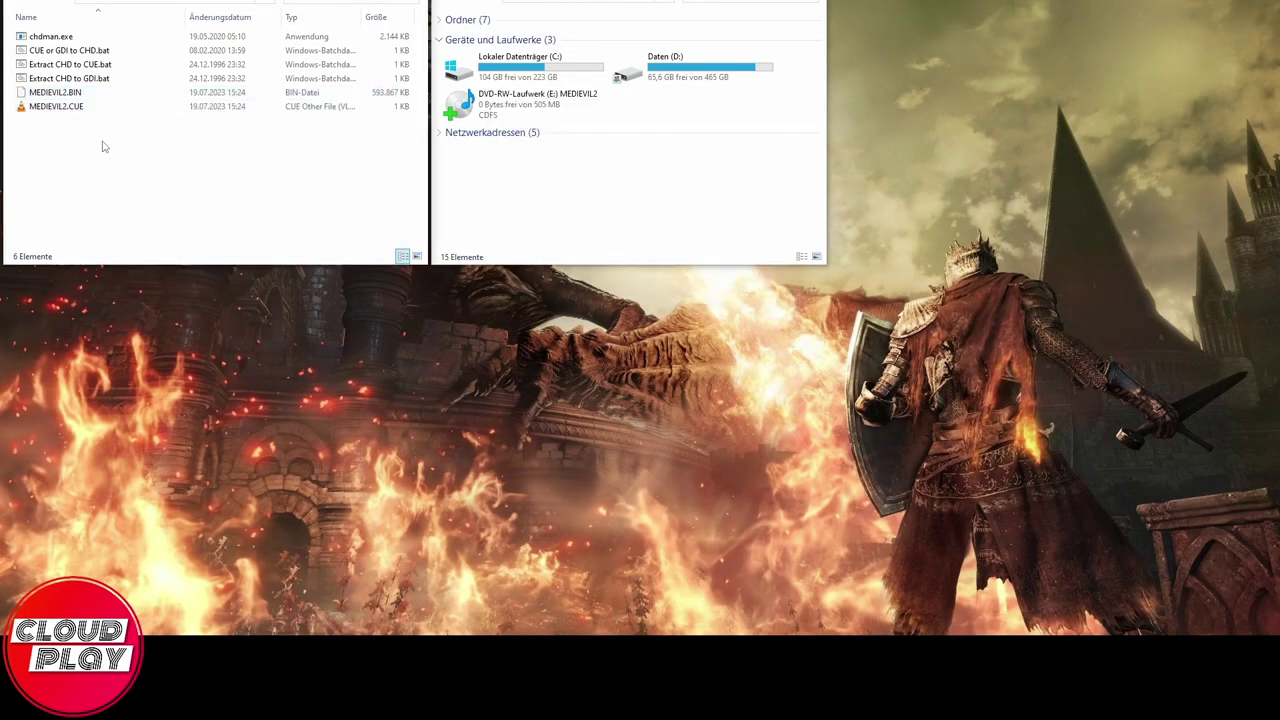
Open CUE or GDI to CHD.bat in the text editor, examine its chdman createcd command, and close the file.
click(85, 52)
right_click(85, 52)
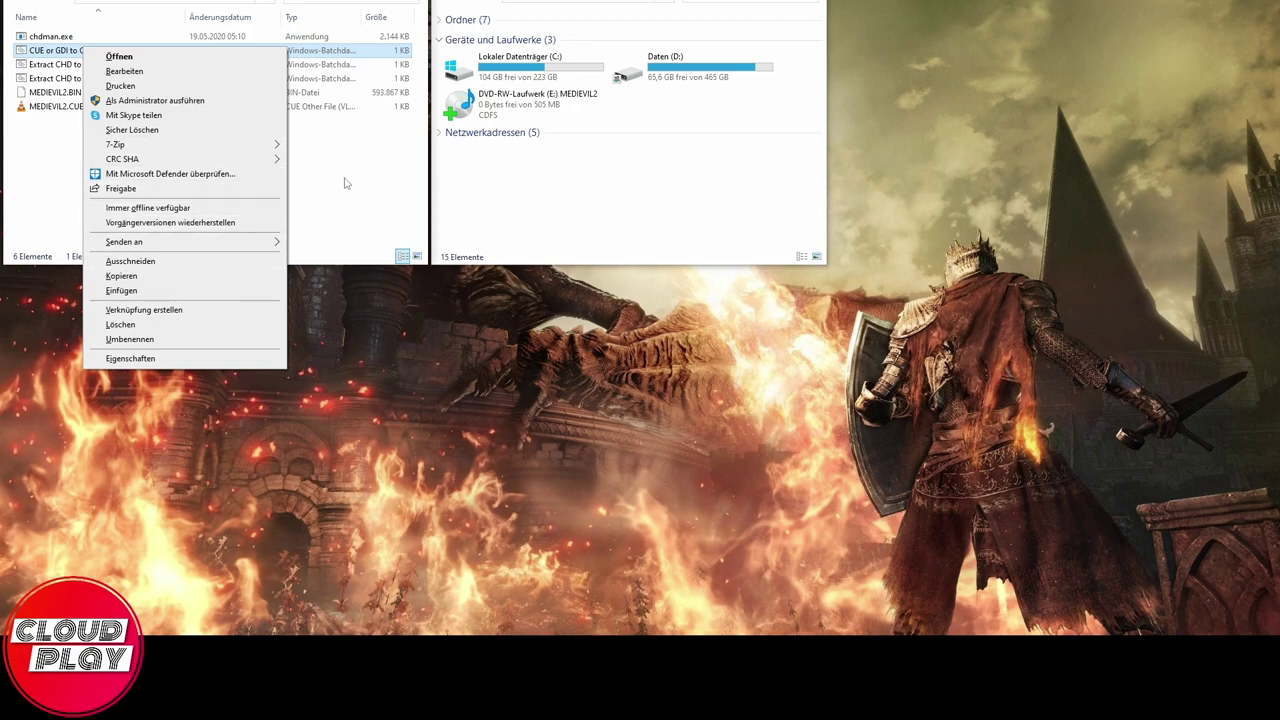
click(172, 72)
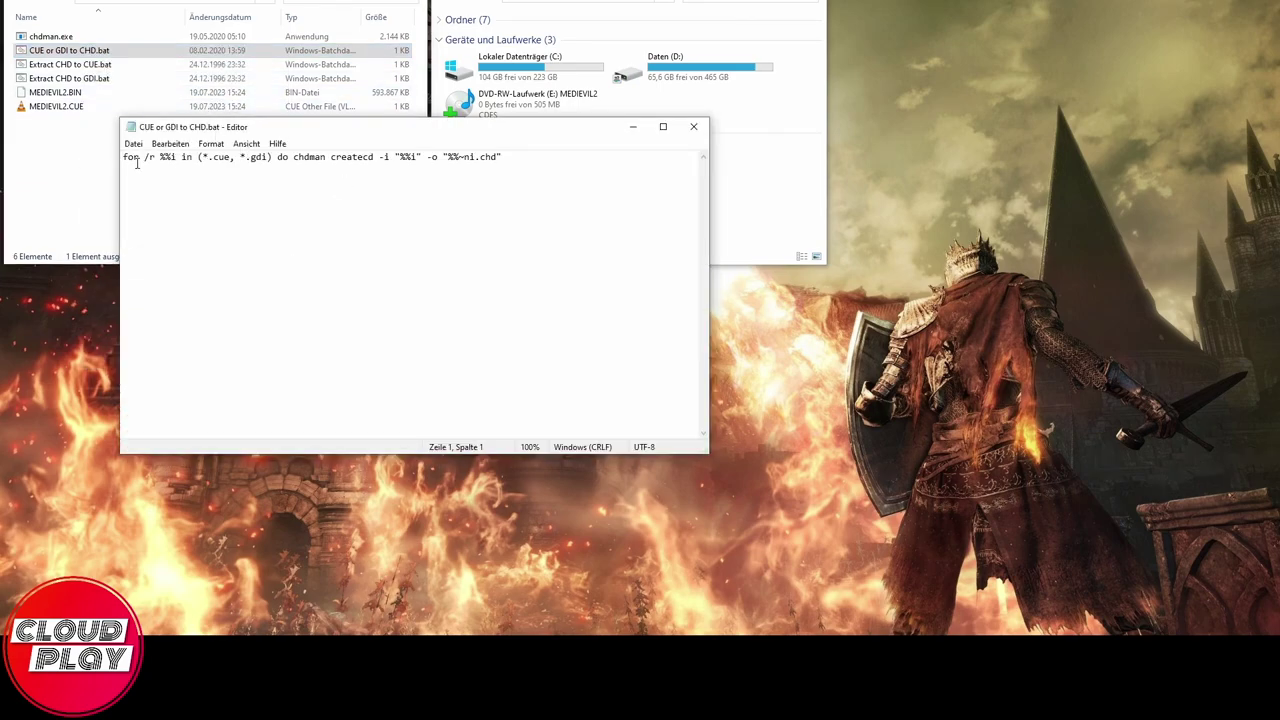
drag(123, 157, 523, 163)
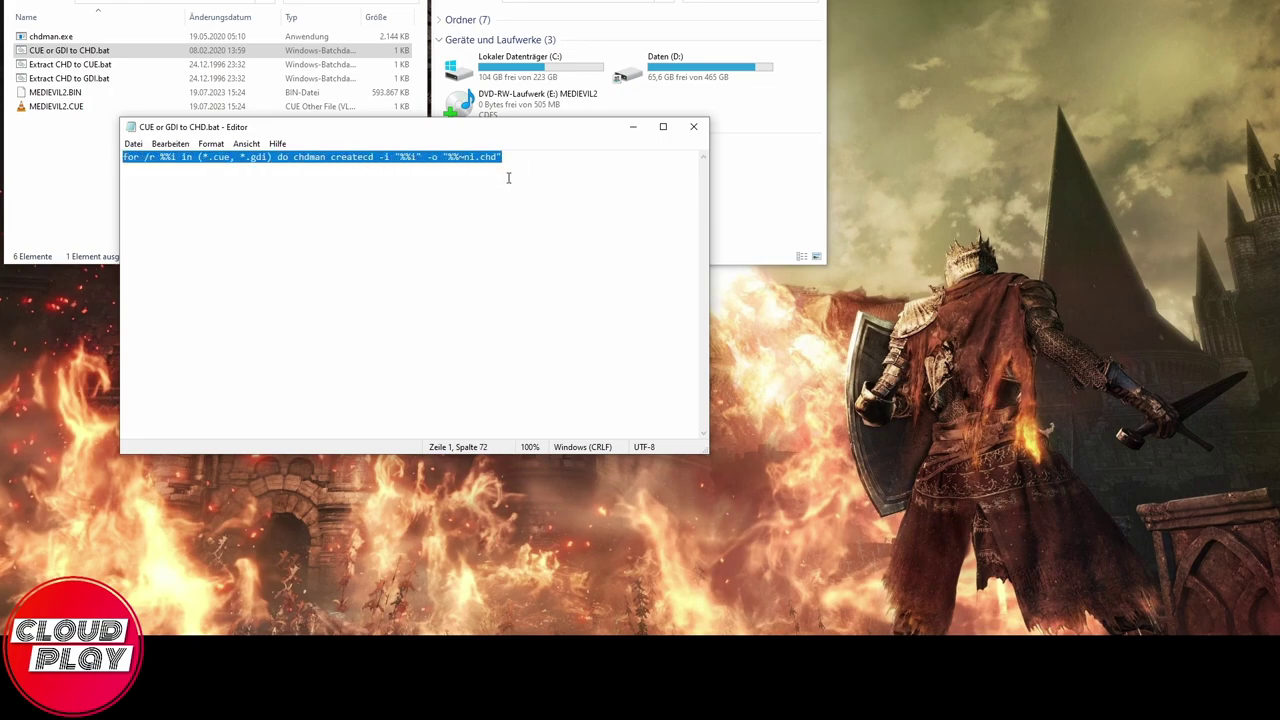
click(693, 132)
click(150, 158)
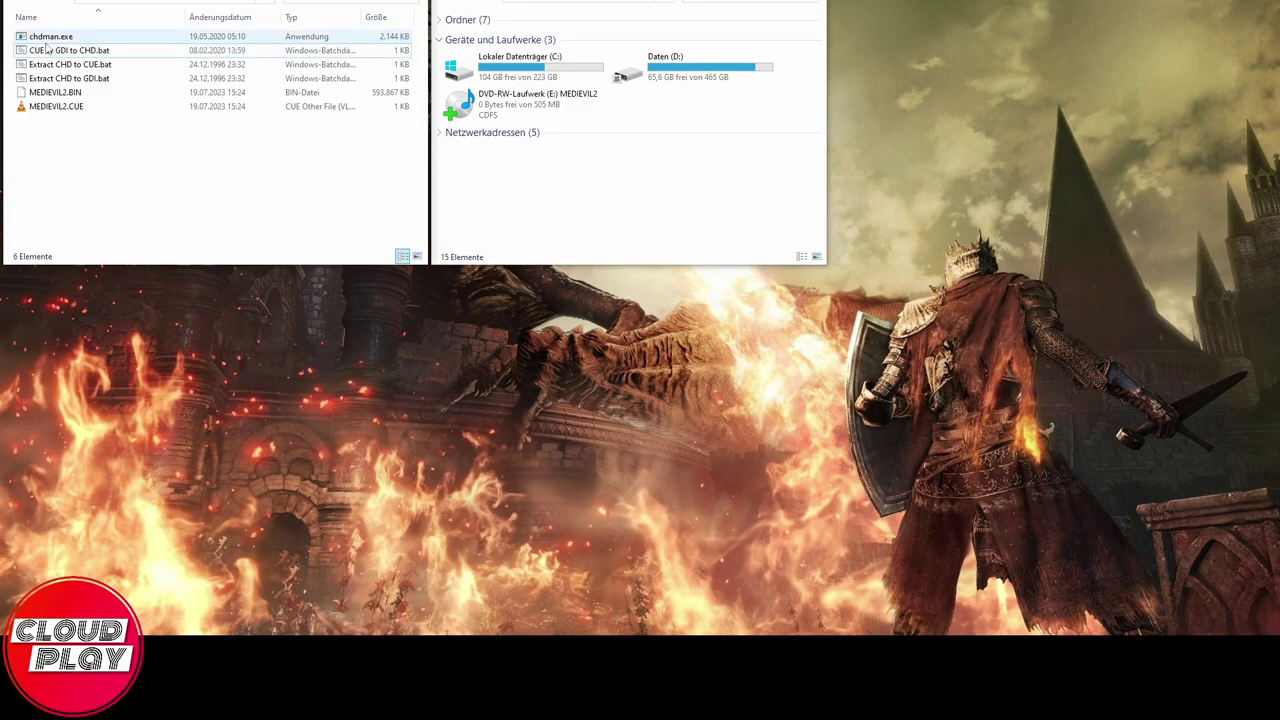
Run CUE or GDI to CHD.bat to convert MEDIEVIL2.CUE to CHD, and compare the BIN and CHD file sizes.
double_click(75, 52)
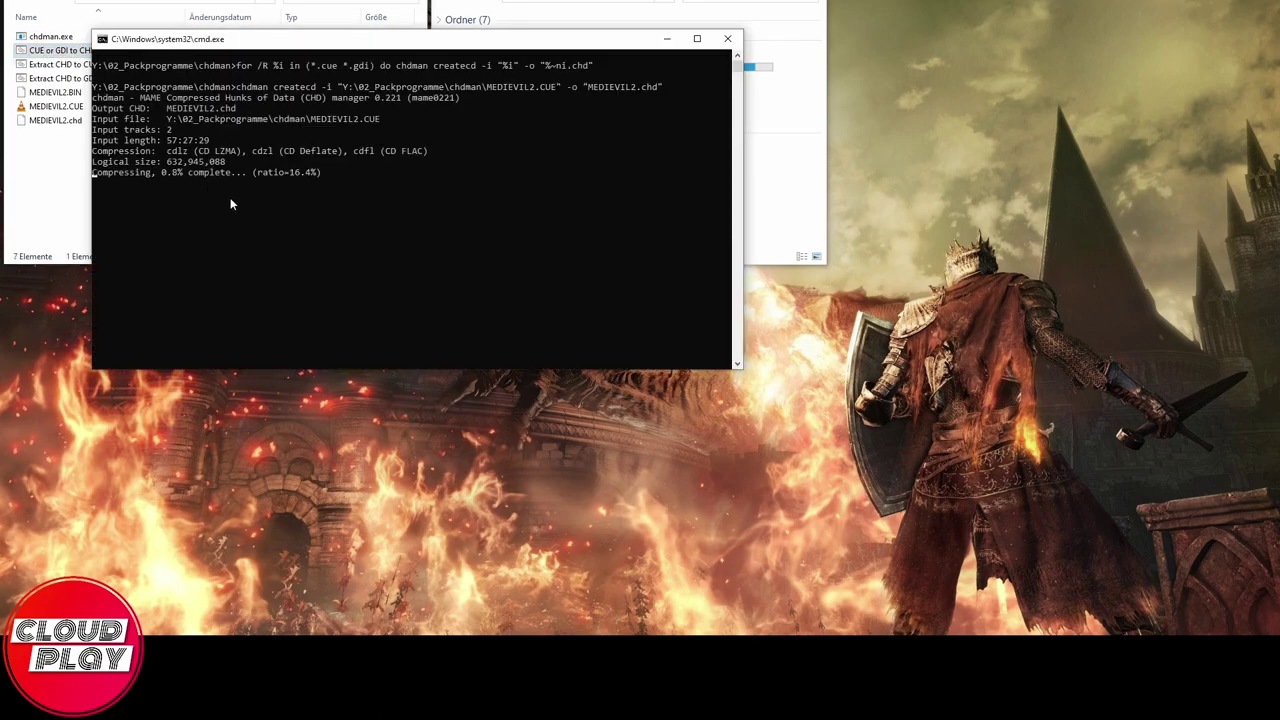
drag(314, 42, 372, 172)
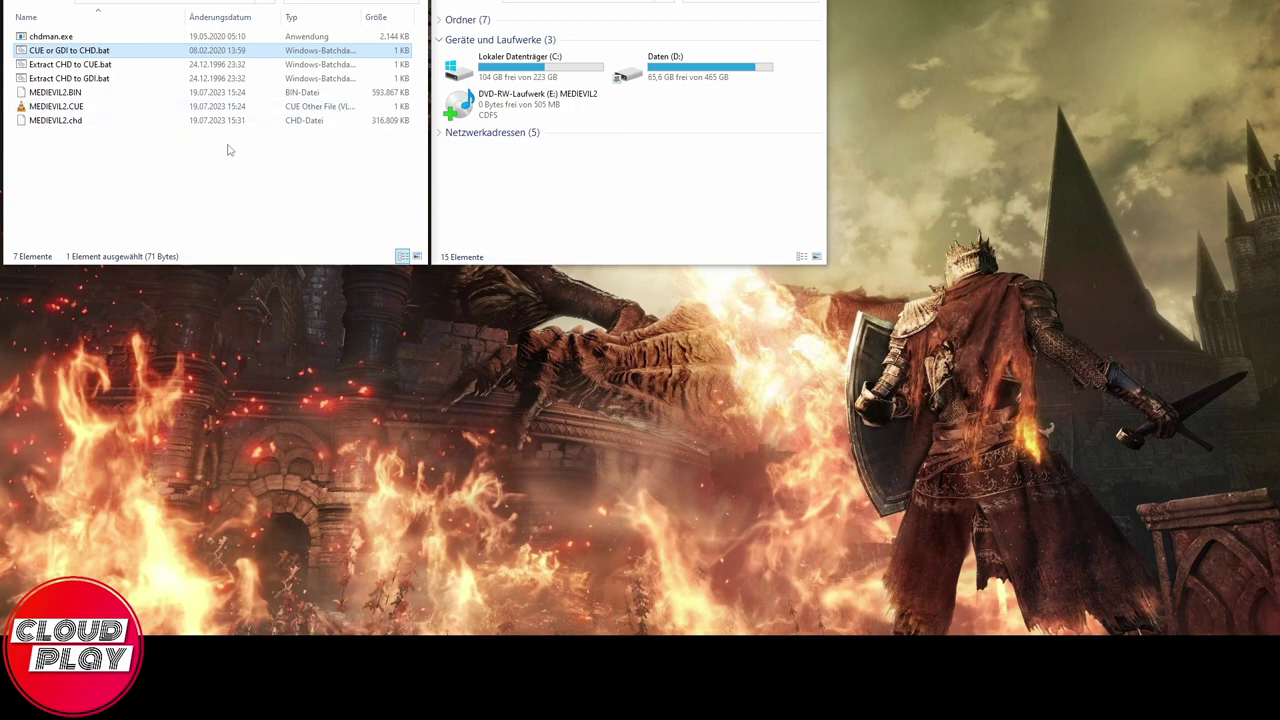
click(75, 95)
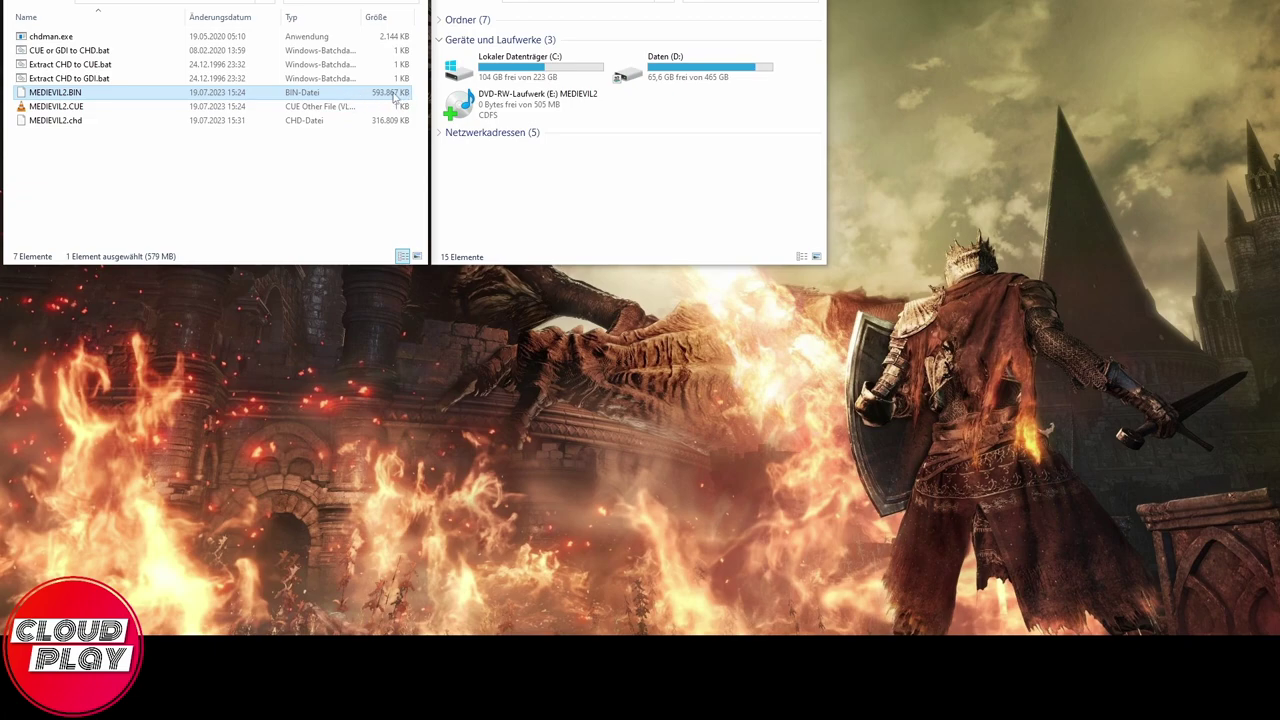
click(380, 124)
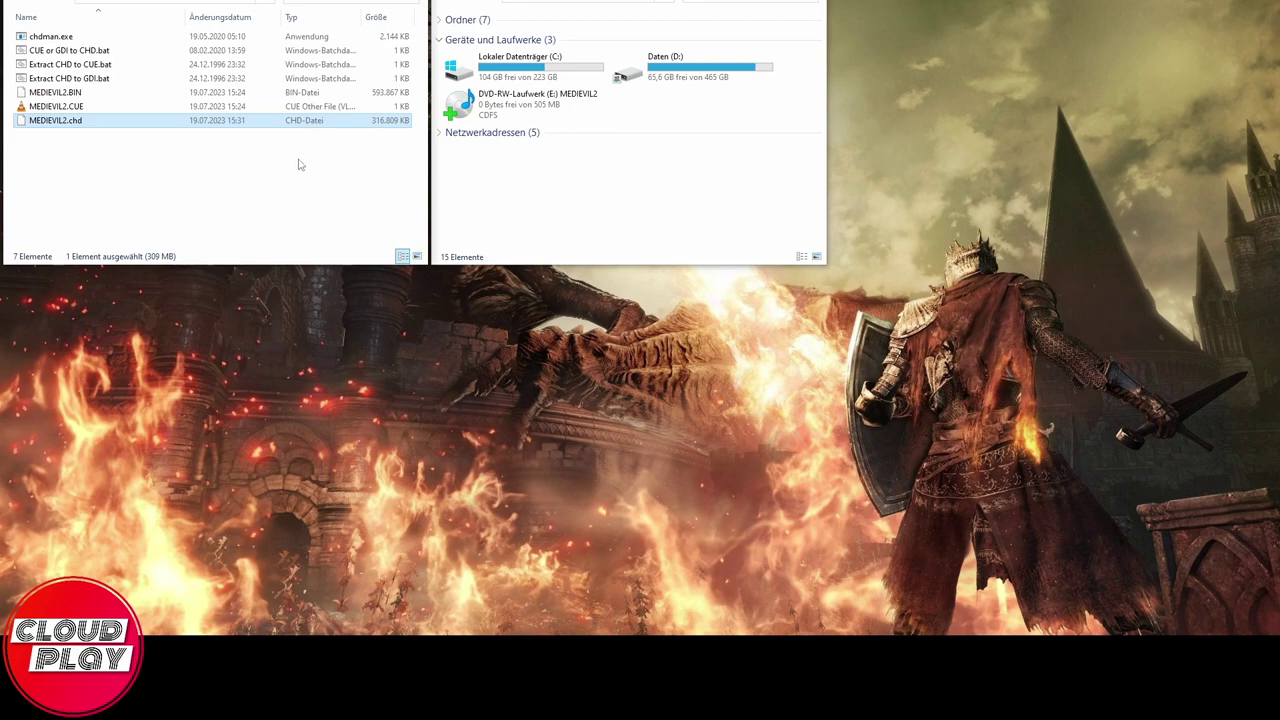
click(189, 400)
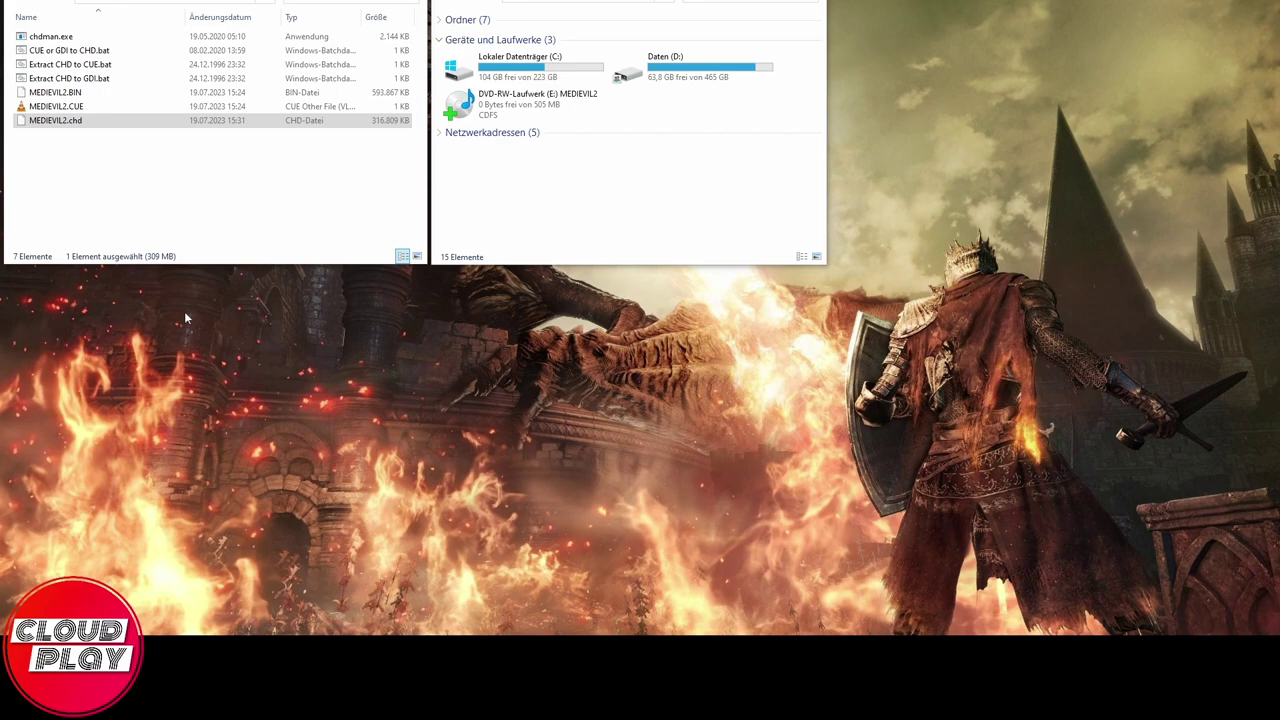
Transfer MEDIEVIL2.chd from the chdman folder into the 00_Iso folder and return to the main folder.
click(143, 183)
click(84, 124)
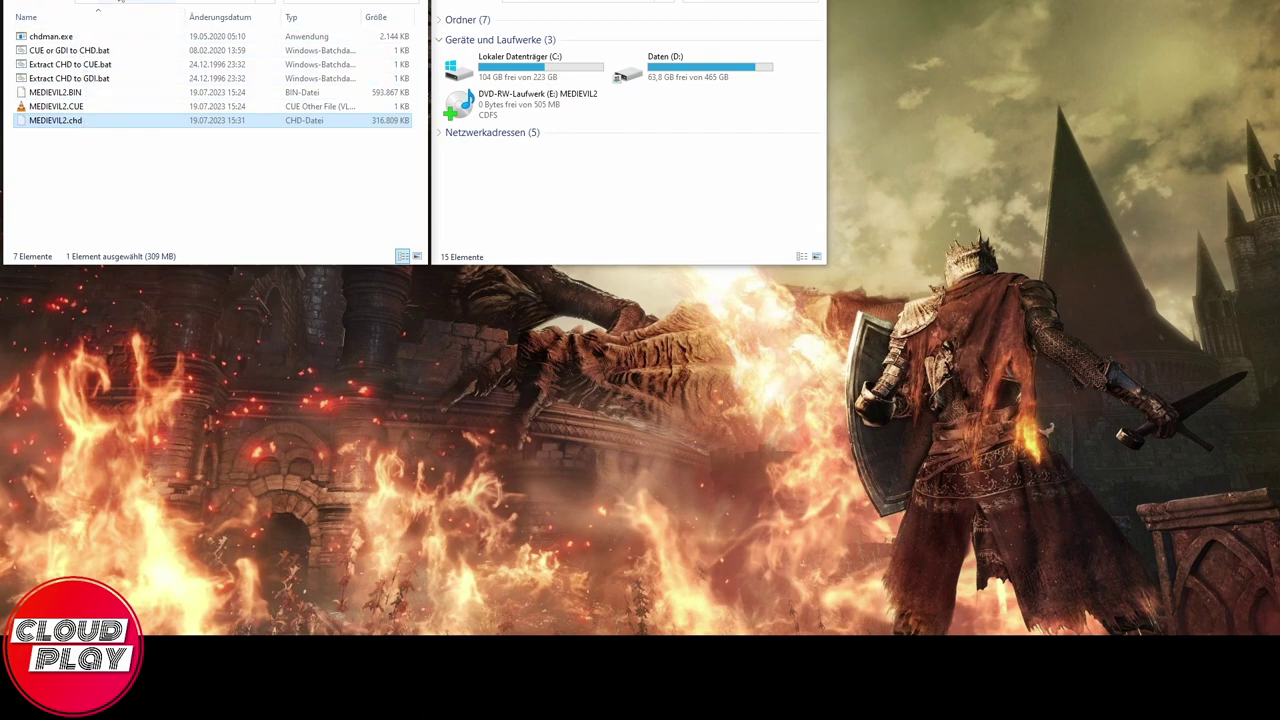
click(120, 1)
key(alt+Up)
double_click(40, 36)
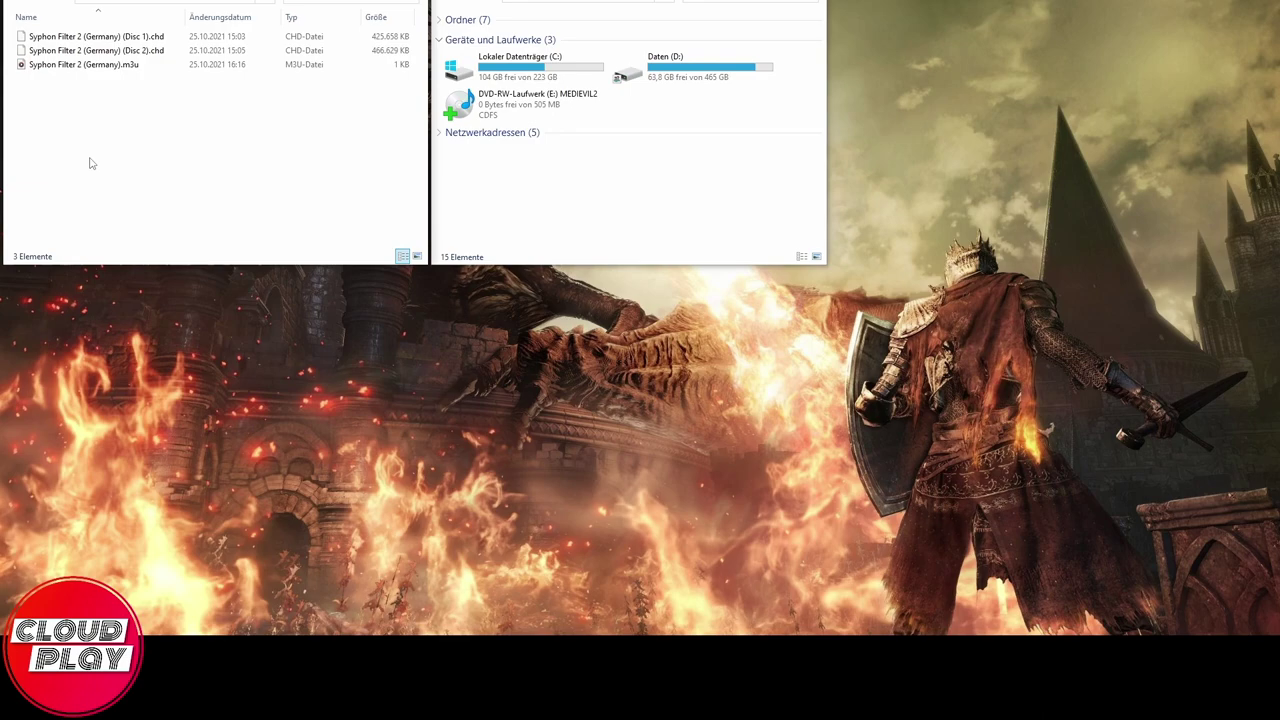
key(ctrl+v)
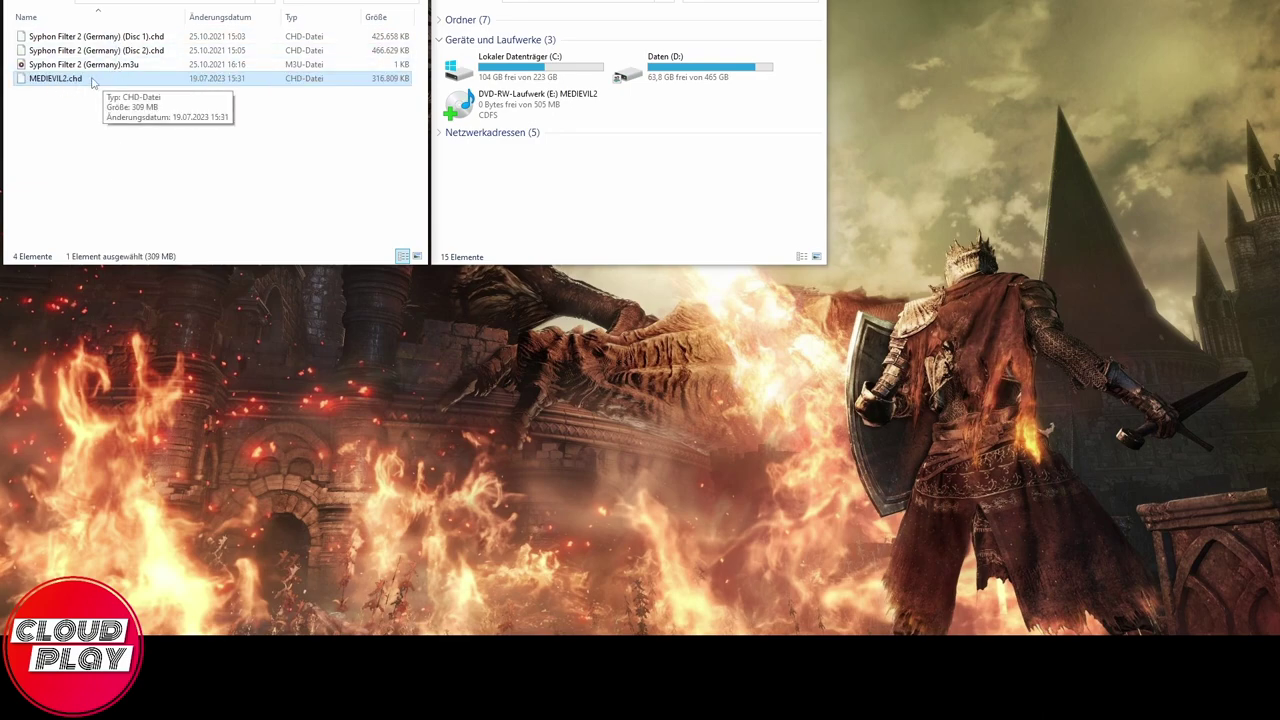
click(132, 2)
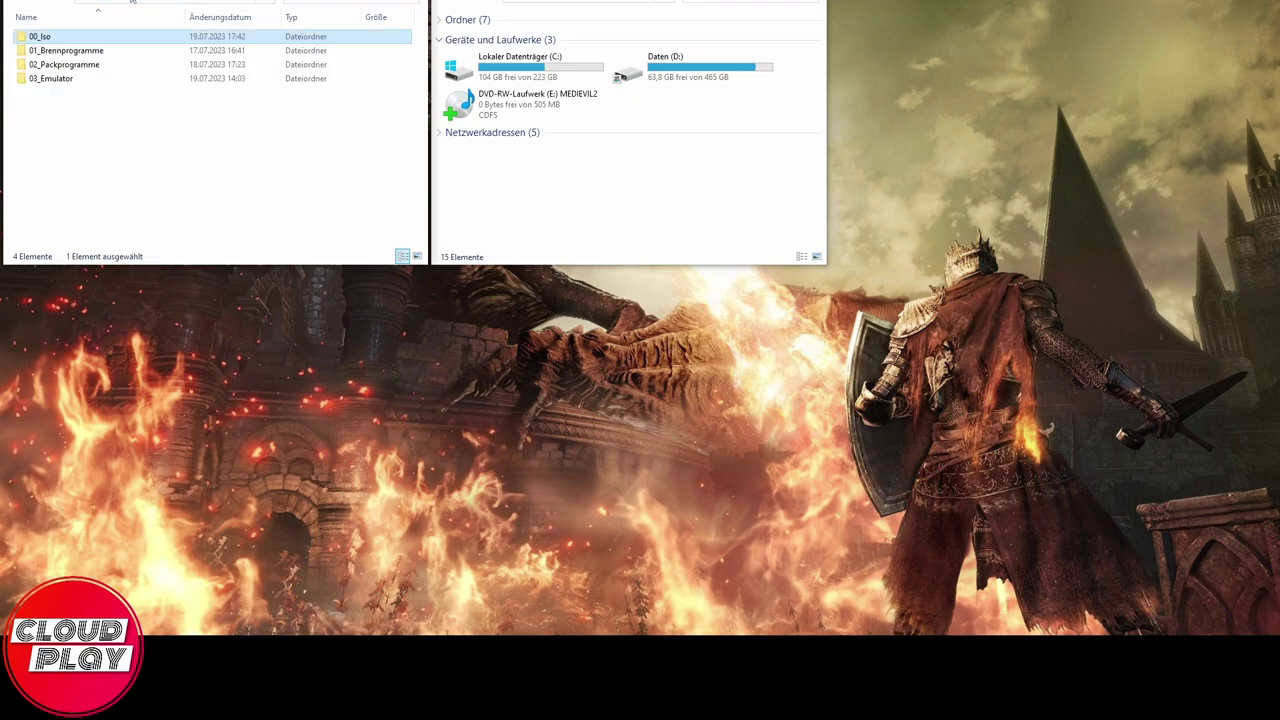
click(96, 147)
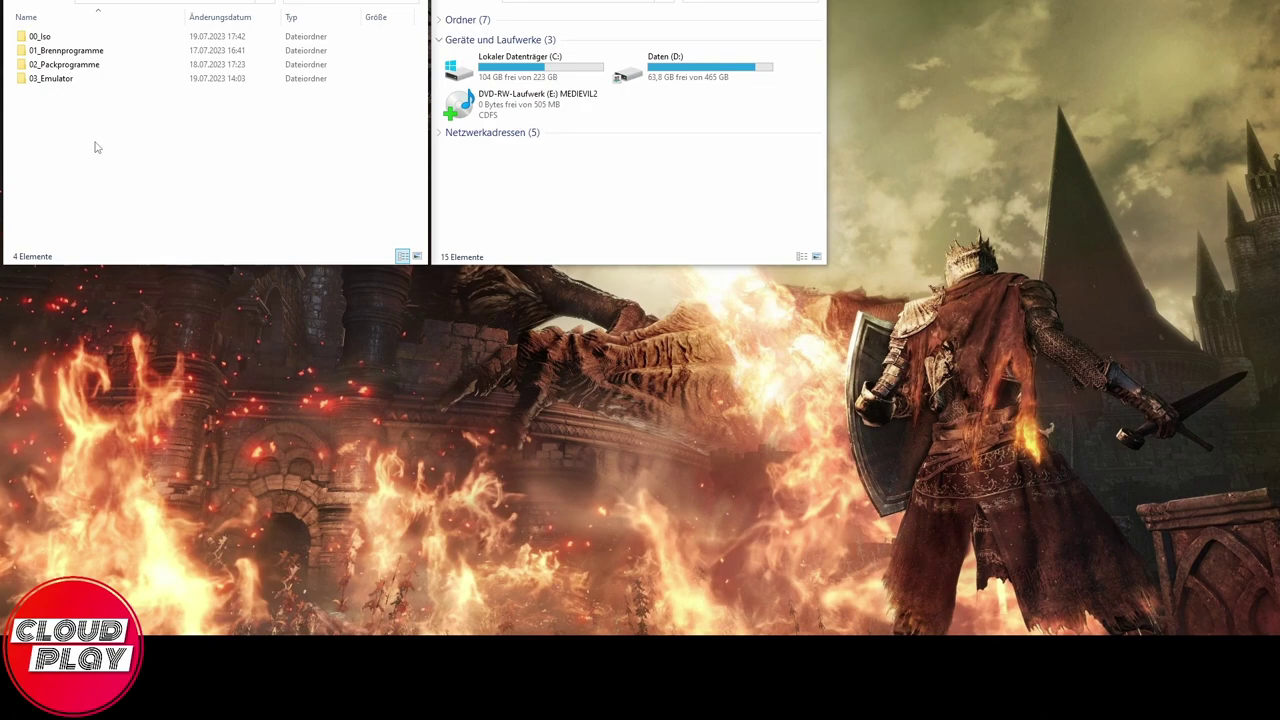
Launch RetroArch by running retroarch.exe from its program folder inside 03_Emulator.
double_click(87, 84)
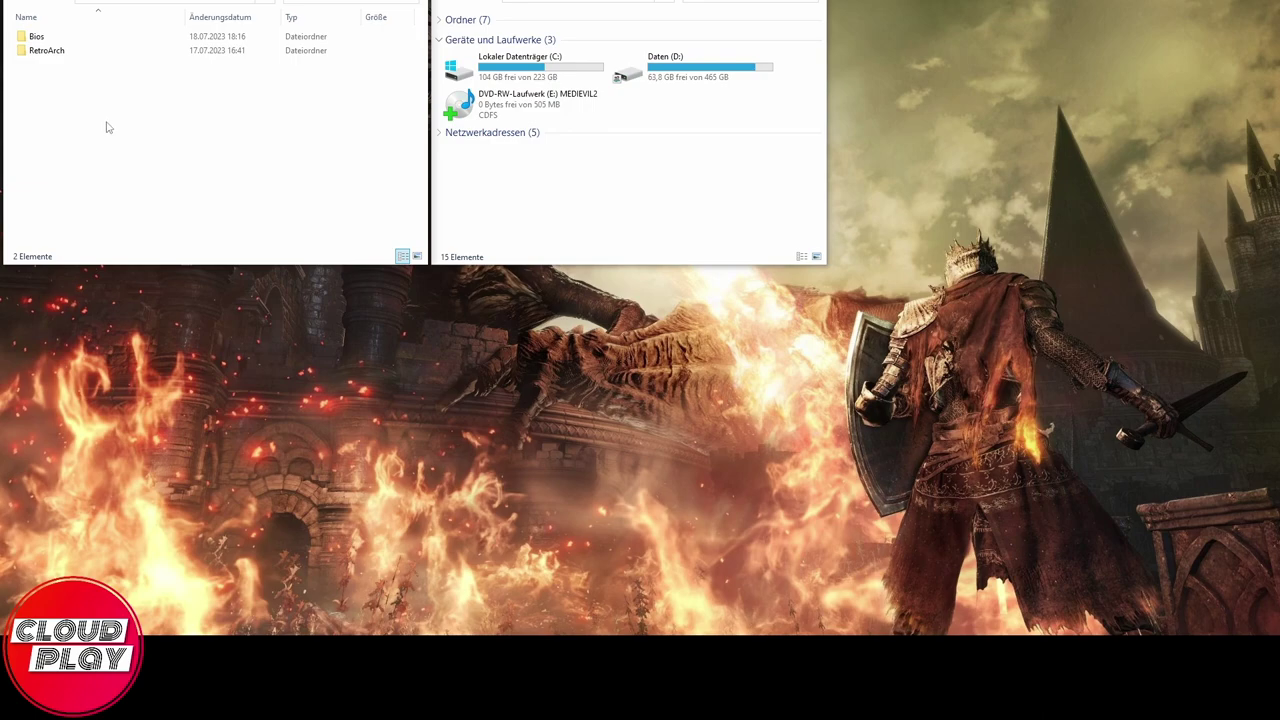
click(54, 55)
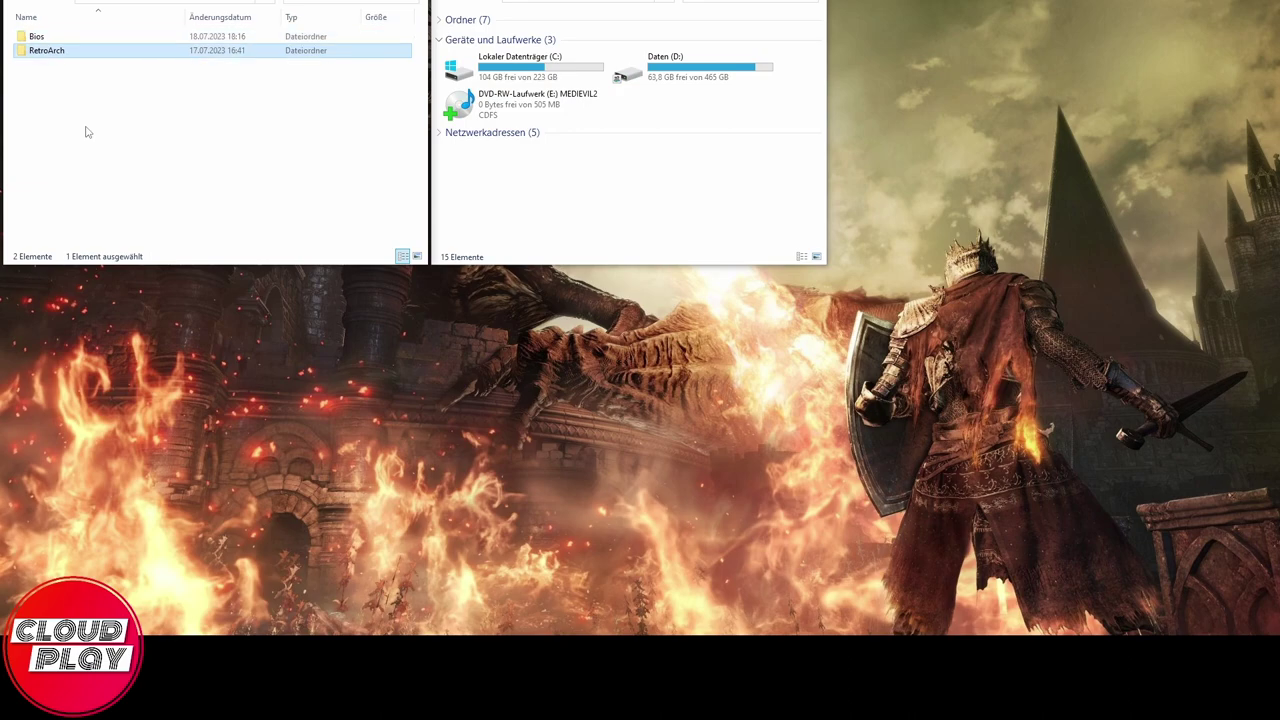
key(Return)
key(Down)
key(Return)
key(Down)
key(Down)
key(Down)
key(Down)
key(Down)
key(Down)
key(Down)
key(Down)
key(Down)
key(Down)
key(Down)
key(Down)
key(Down)
key(Down)
key(Down)
key(Down)
key(Down)
key(Down)
key(Down)
key(Down)
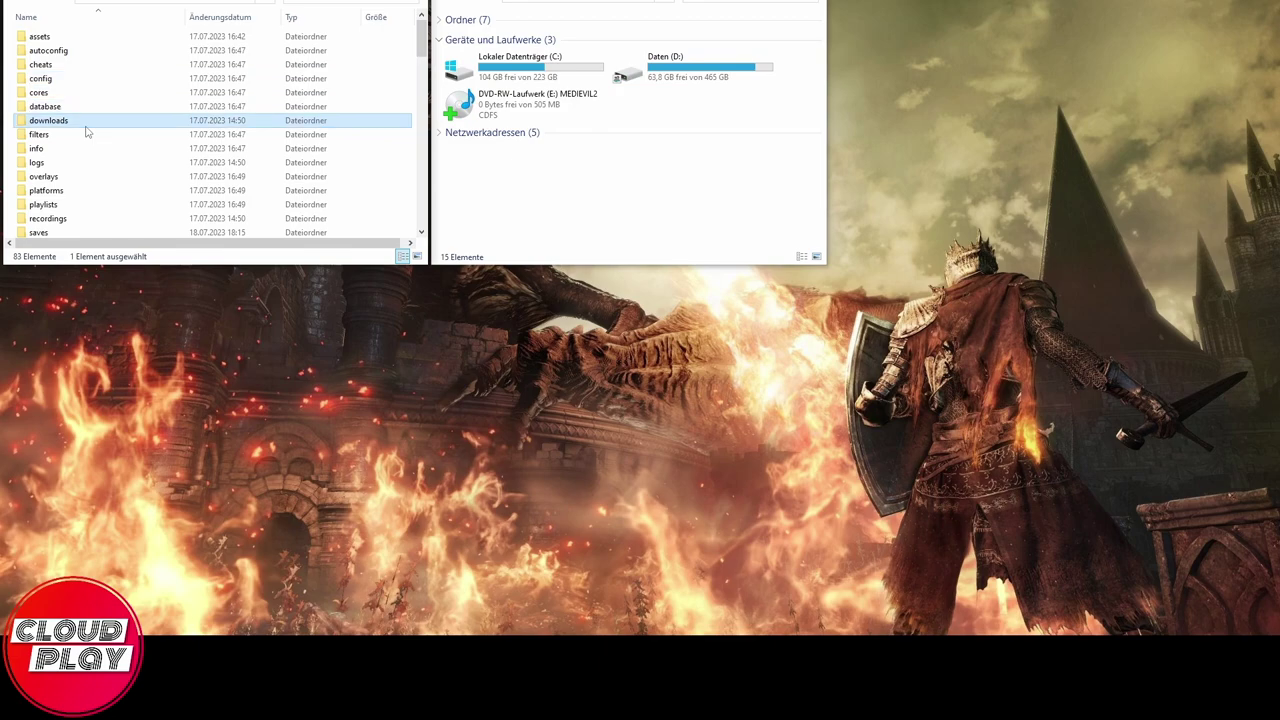
key(Down)
key(Down)
key(Down)
key(Down)
key(Down)
key(Down)
key(Down)
key(Down)
key(Down)
key(Down)
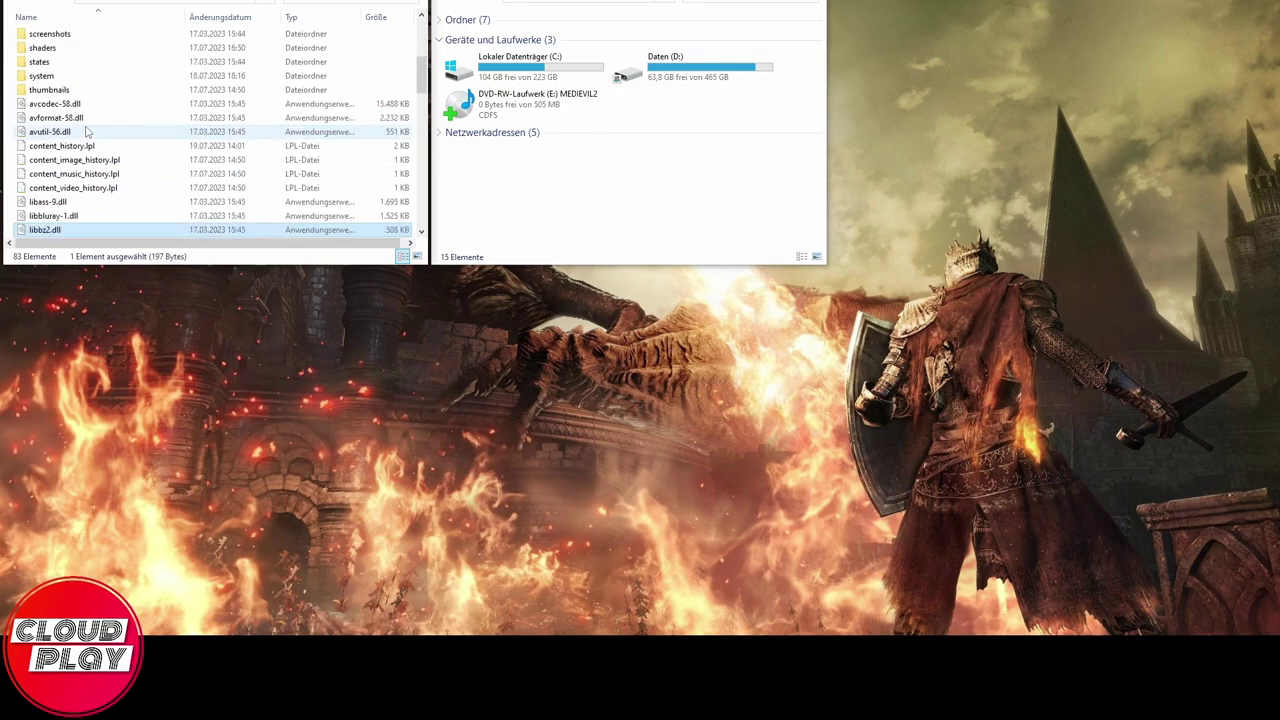
key(Down)
key(Down)
key(Down)
key(Down)
key(Down)
key(Down)
key(Down)
key(Down)
key(Down)
key(Down)
key(Down)
key(Down)
key(Down)
key(Down)
key(Down)
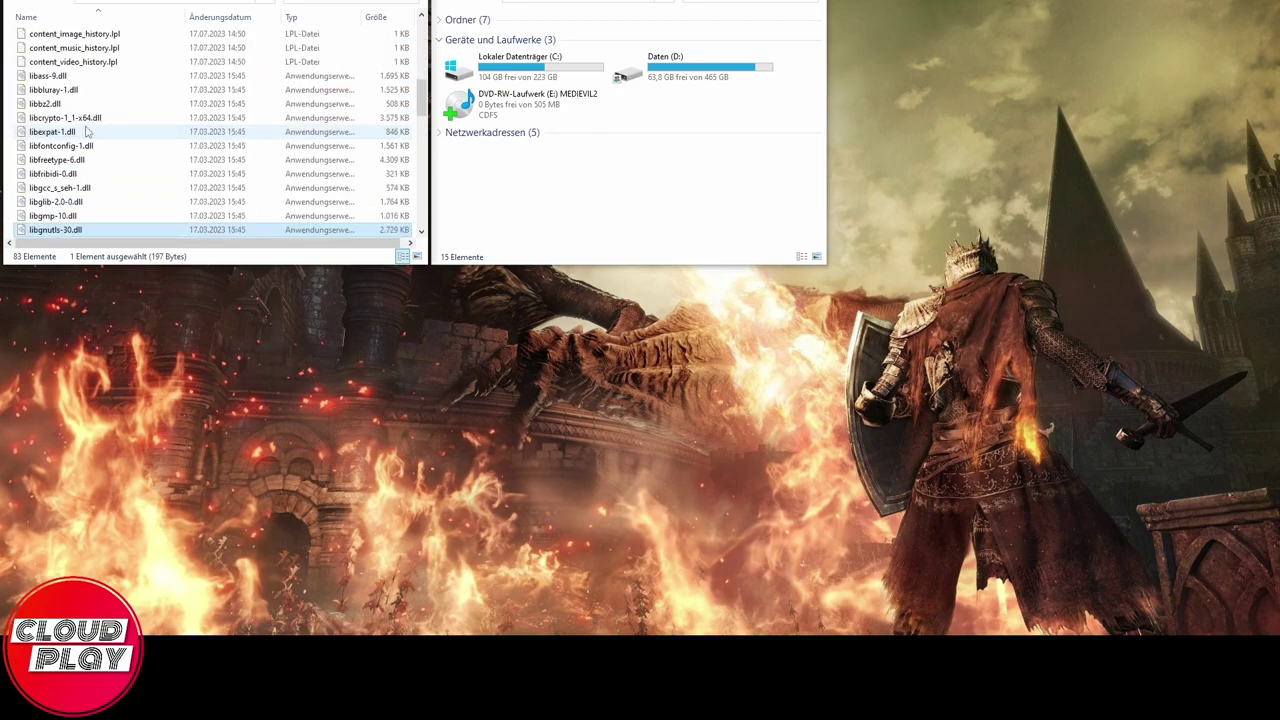
key(Down)
key(Down)
key(Down)
key(Down)
key(Down)
key(Down)
key(Down)
key(Down)
key(Down)
key(Down)
key(Down)
key(Down)
key(Down)
key(Down)
key(Down)
key(Down)
key(Down)
key(Down)
key(Down)
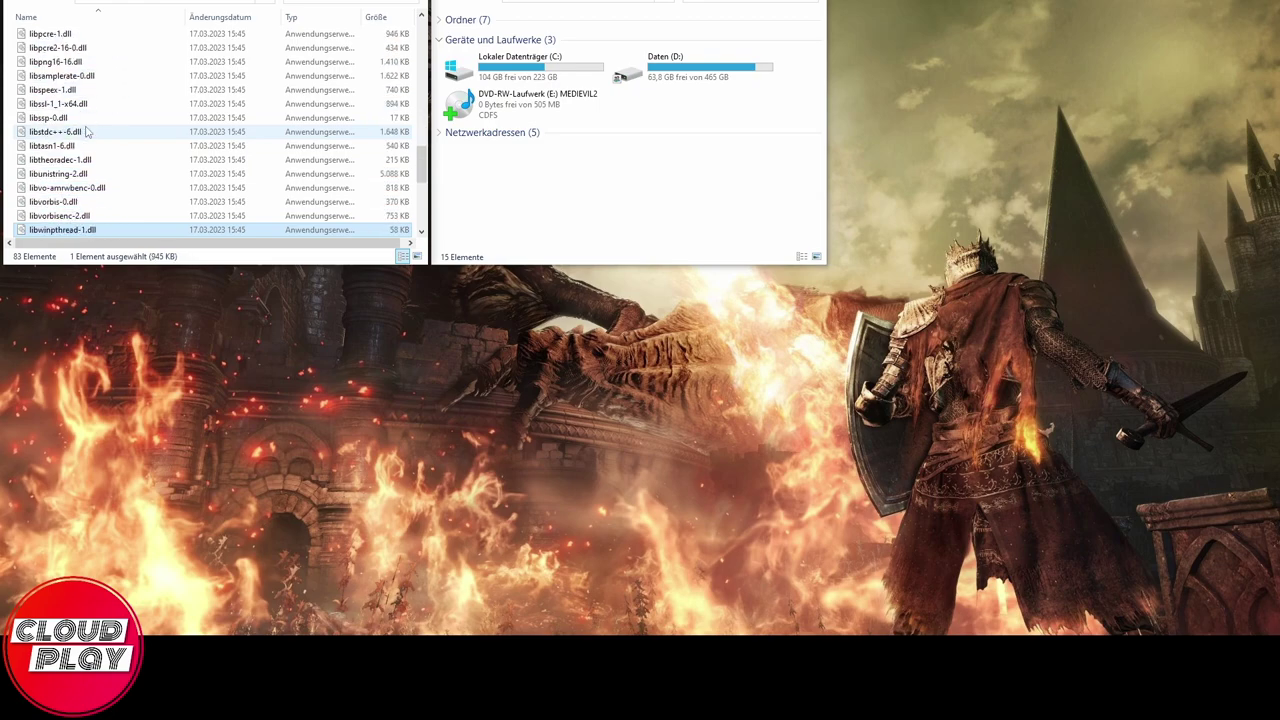
key(Down)
key(Down)
key(Down)
key(Down)
key(Down)
key(Down)
key(Down)
key(Down)
key(Down)
key(Down)
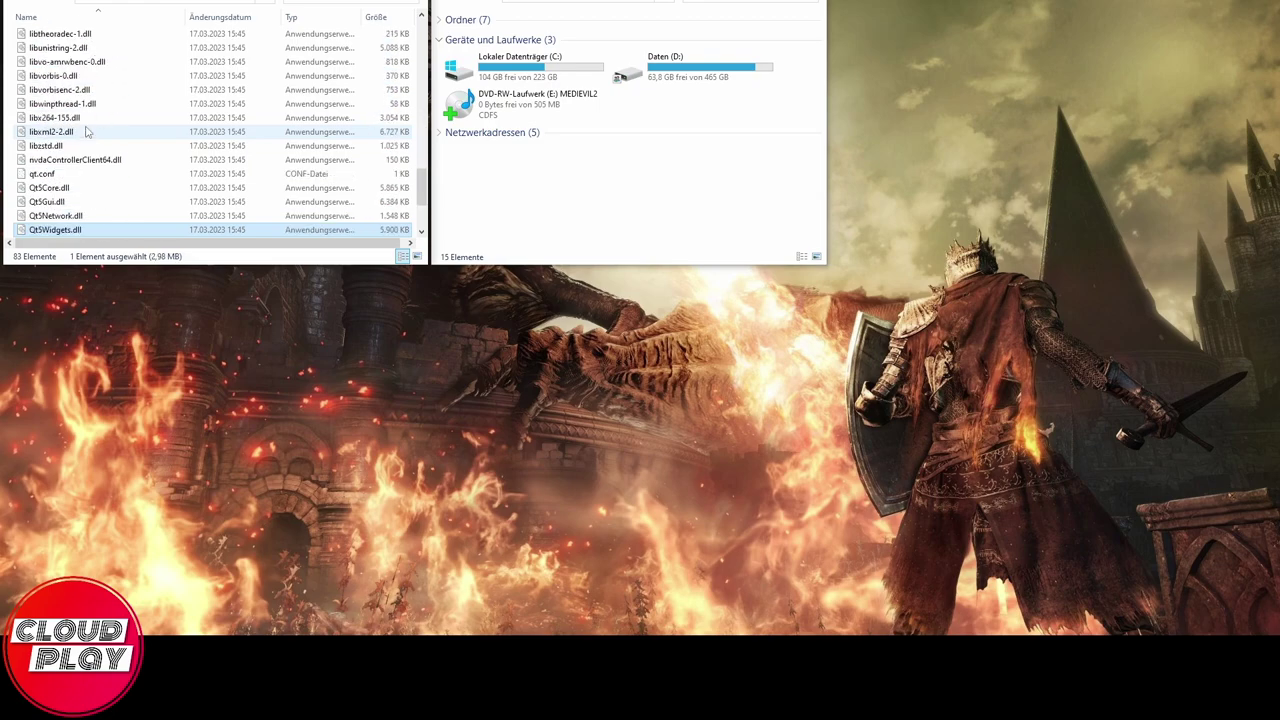
key(Up)
key(Up)
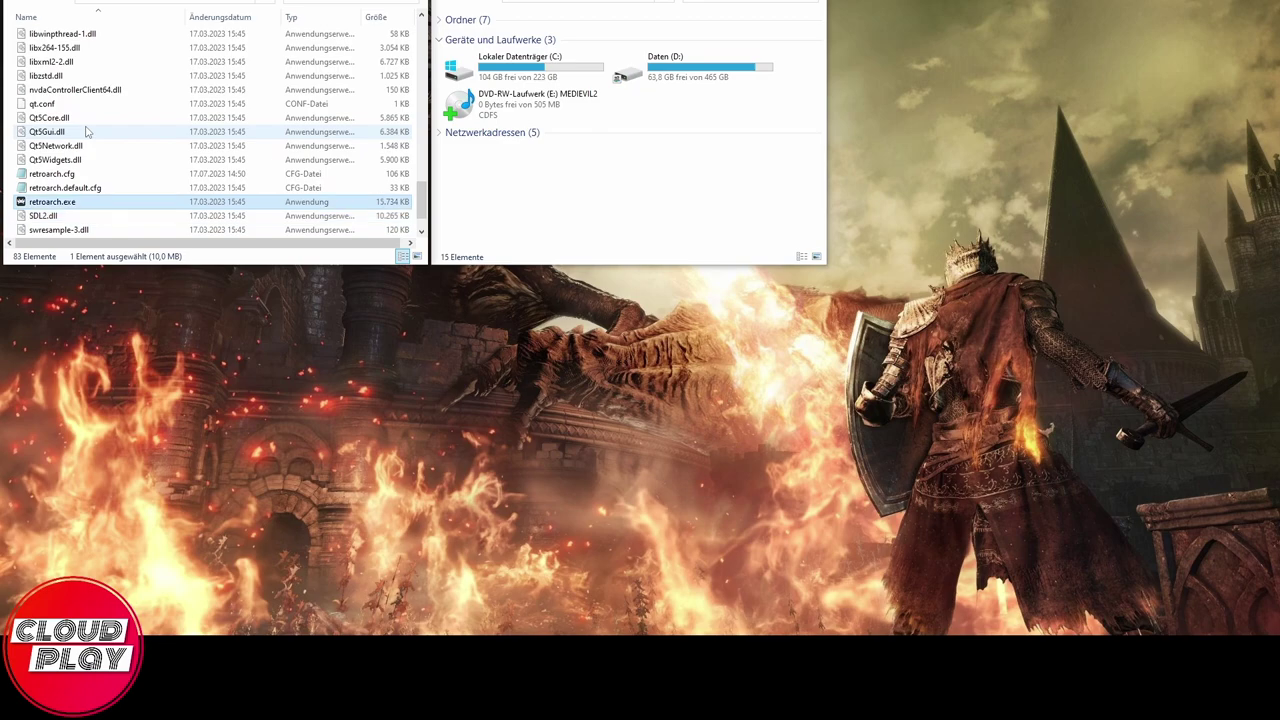
key(Return)
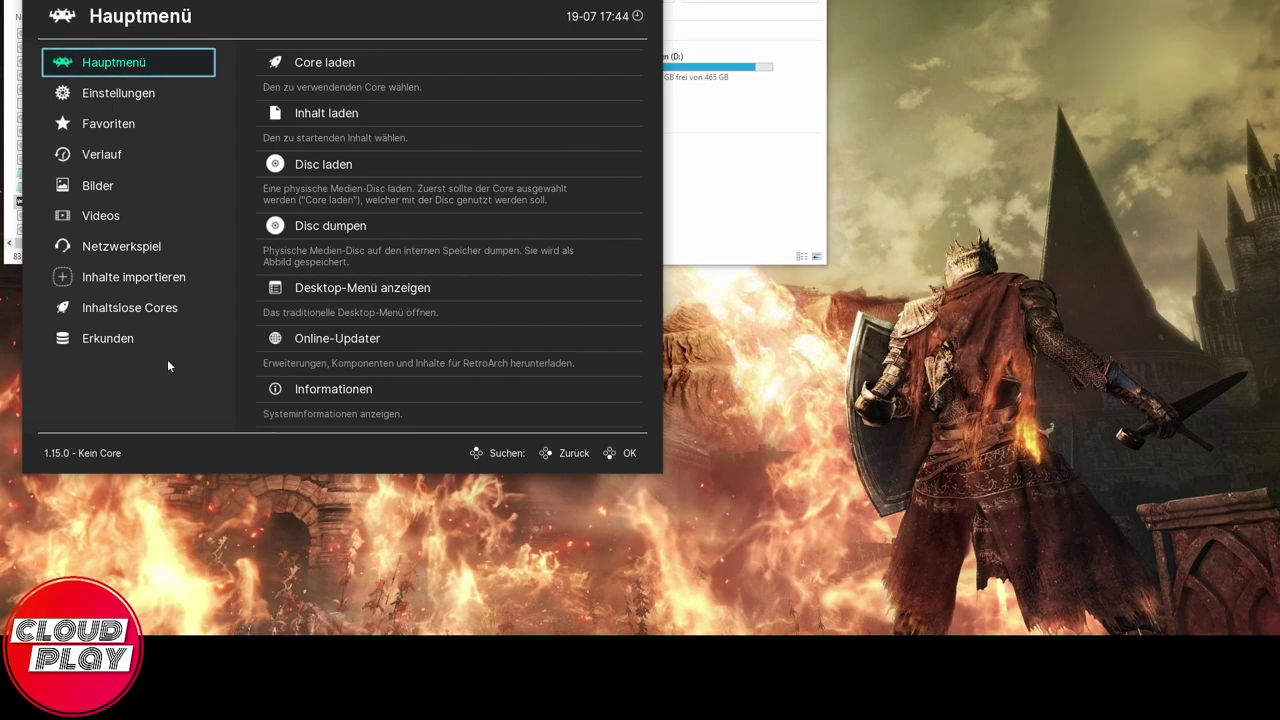
Examine the Disc laden and Disc dumpen options in RetroArch's main menu.
key(Right)
key(Up)
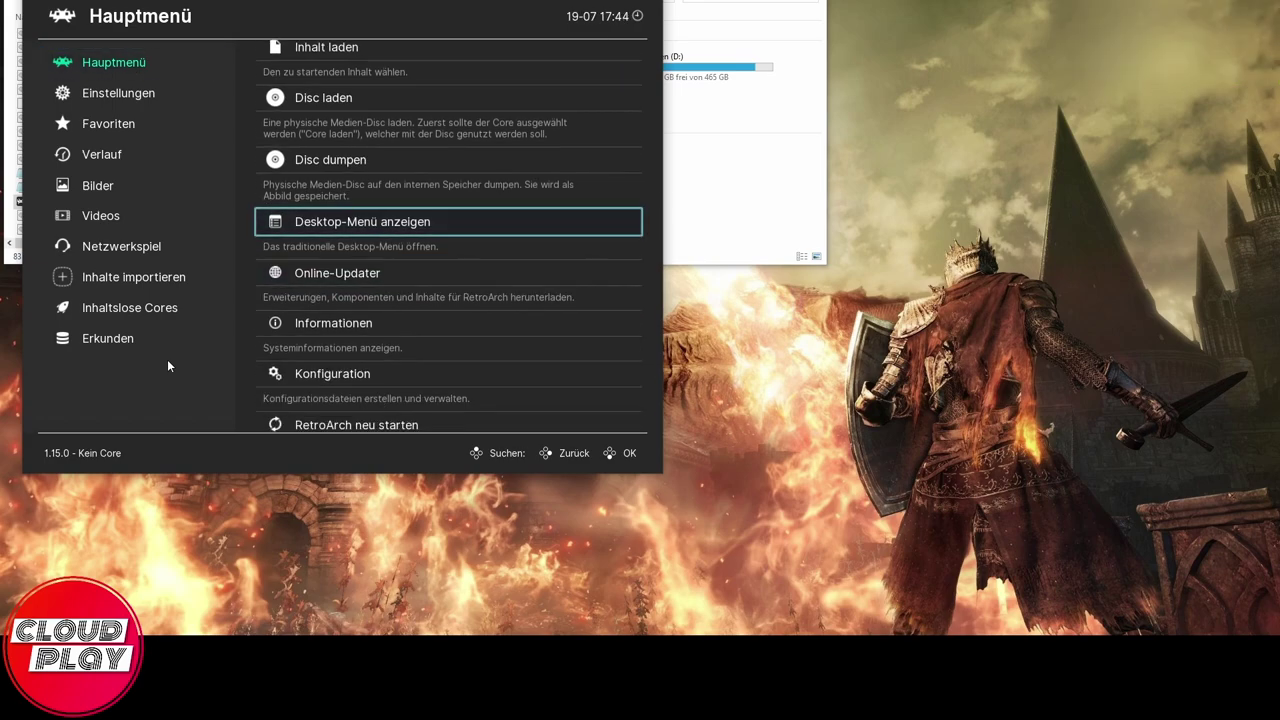
key(Up)
key(Up)
key(Down)
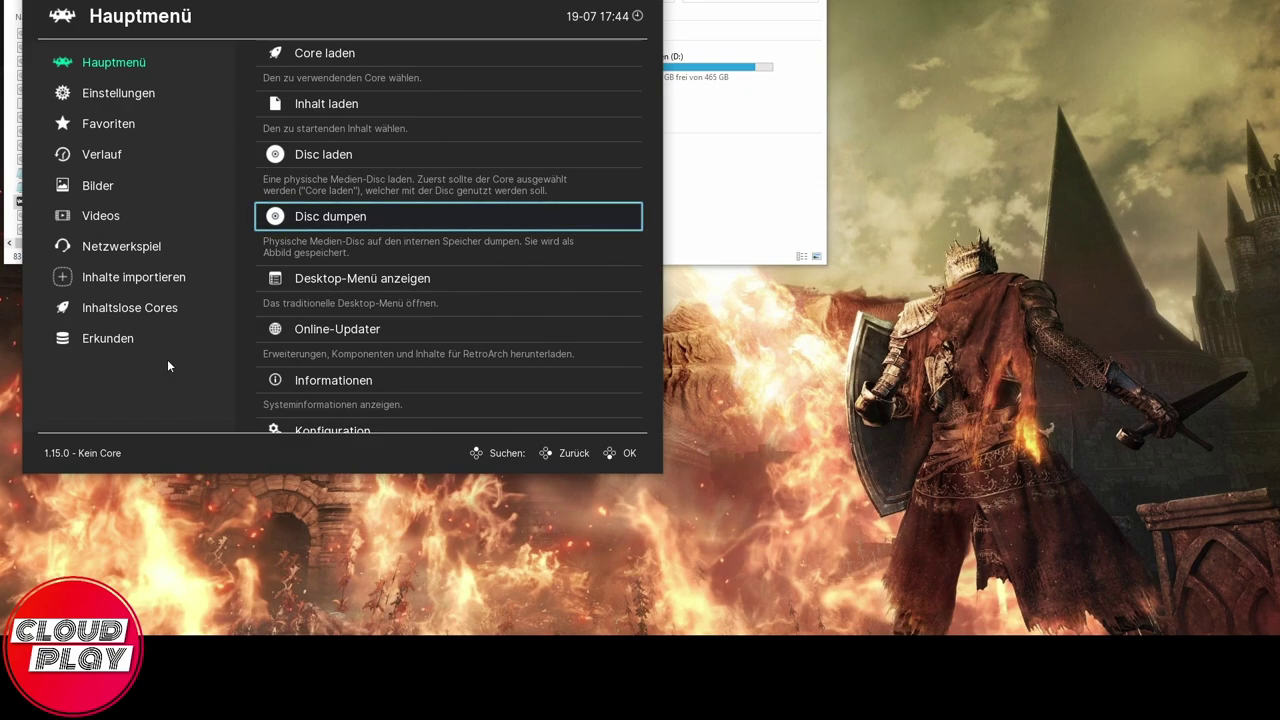
key(Up)
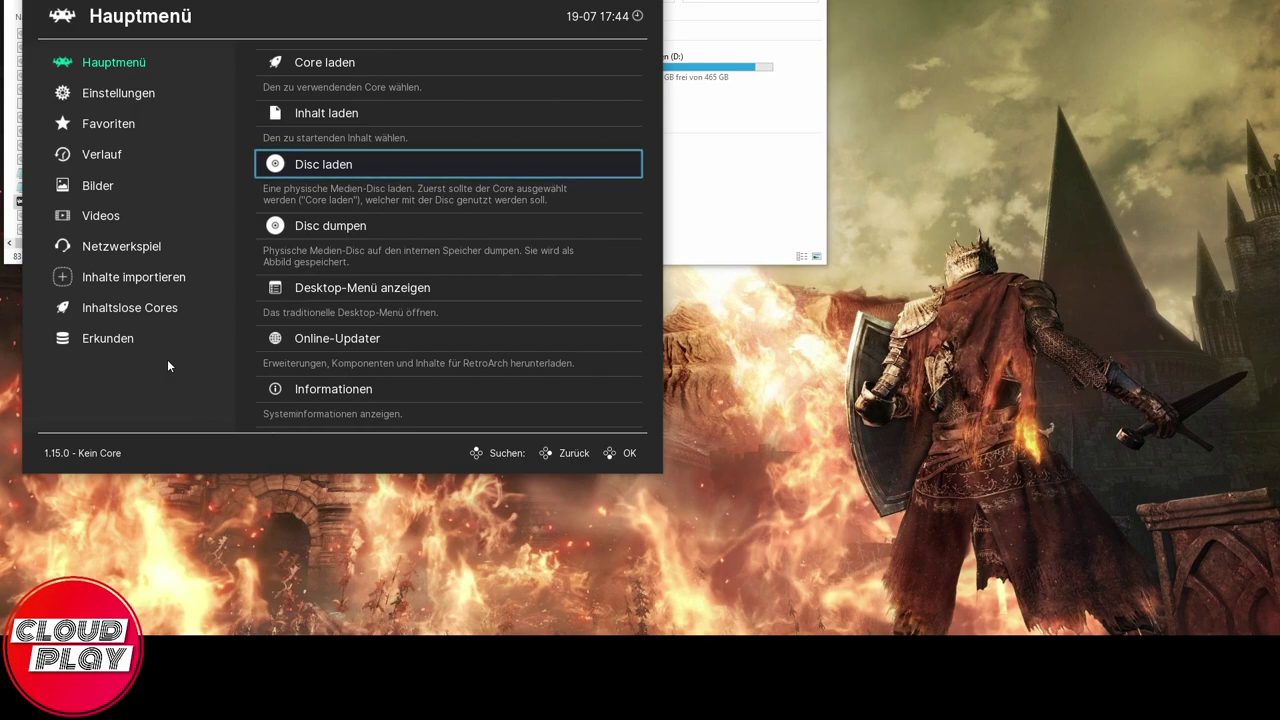
key(Left)
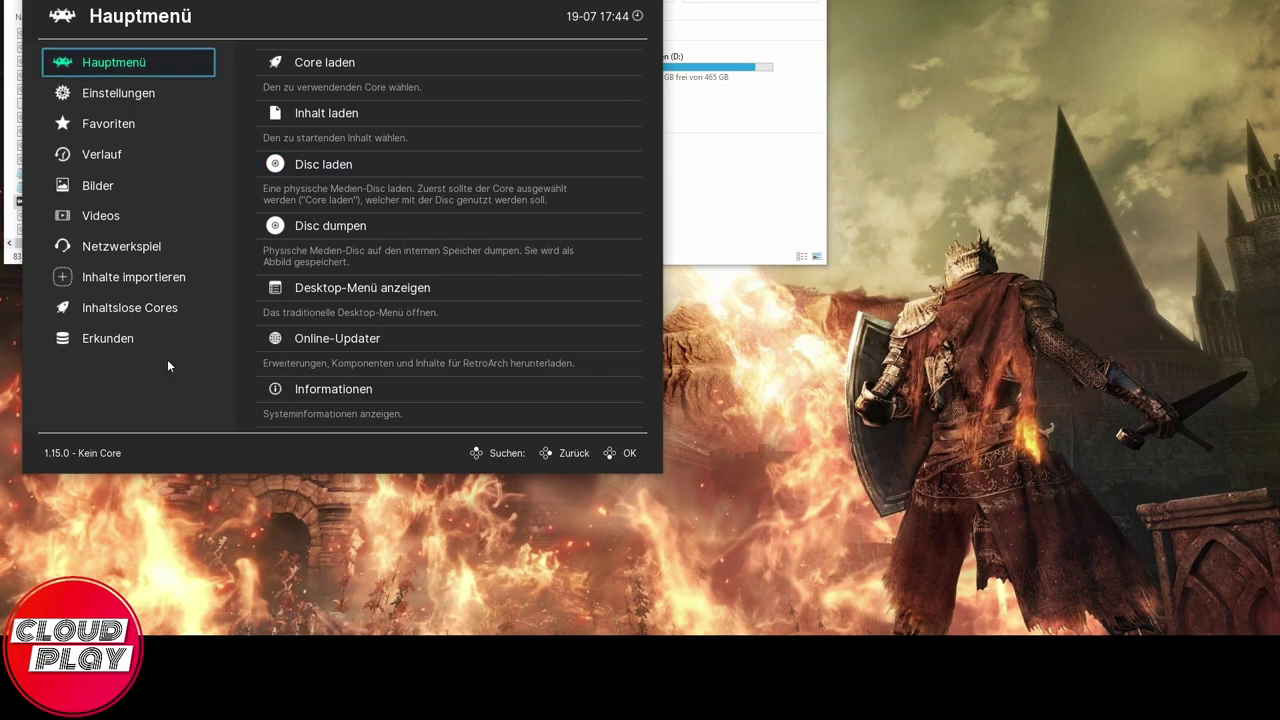
Open the Core-Downloader from the Online-Updater in RetroArch's main menu.
key(Right)
key(Down)
key(Down)
key(Down)
key(Down)
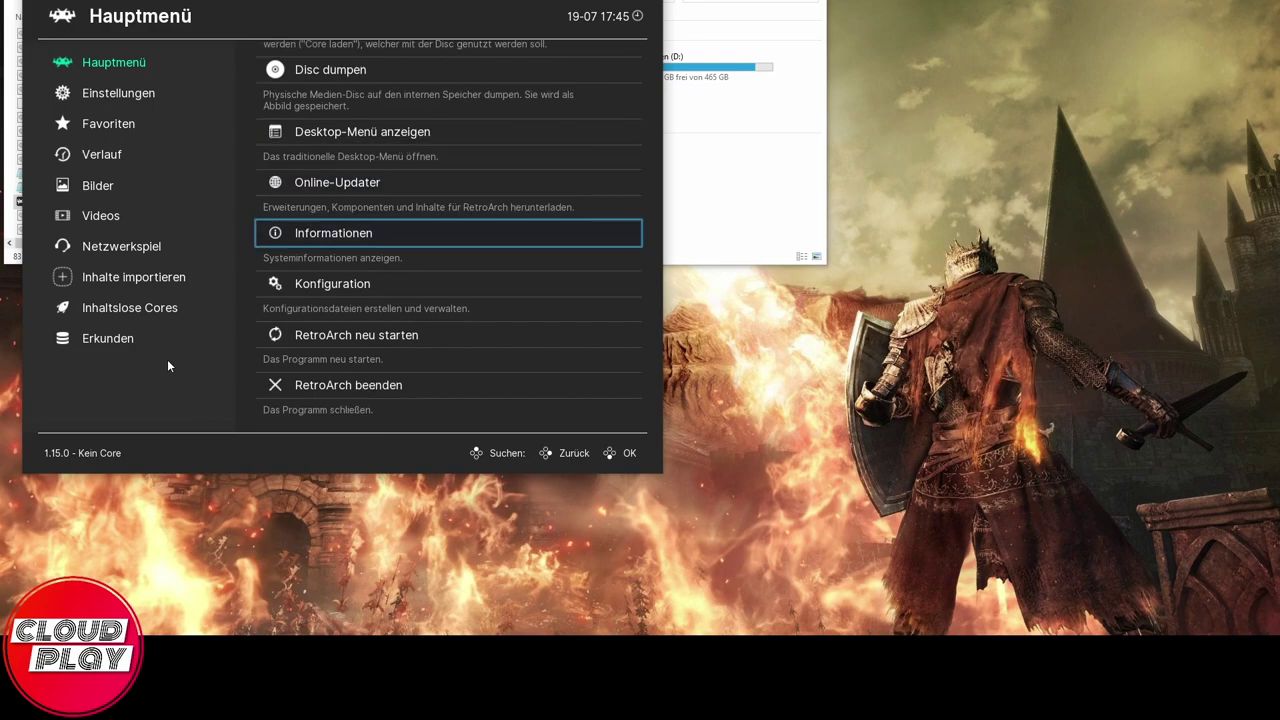
key(Up)
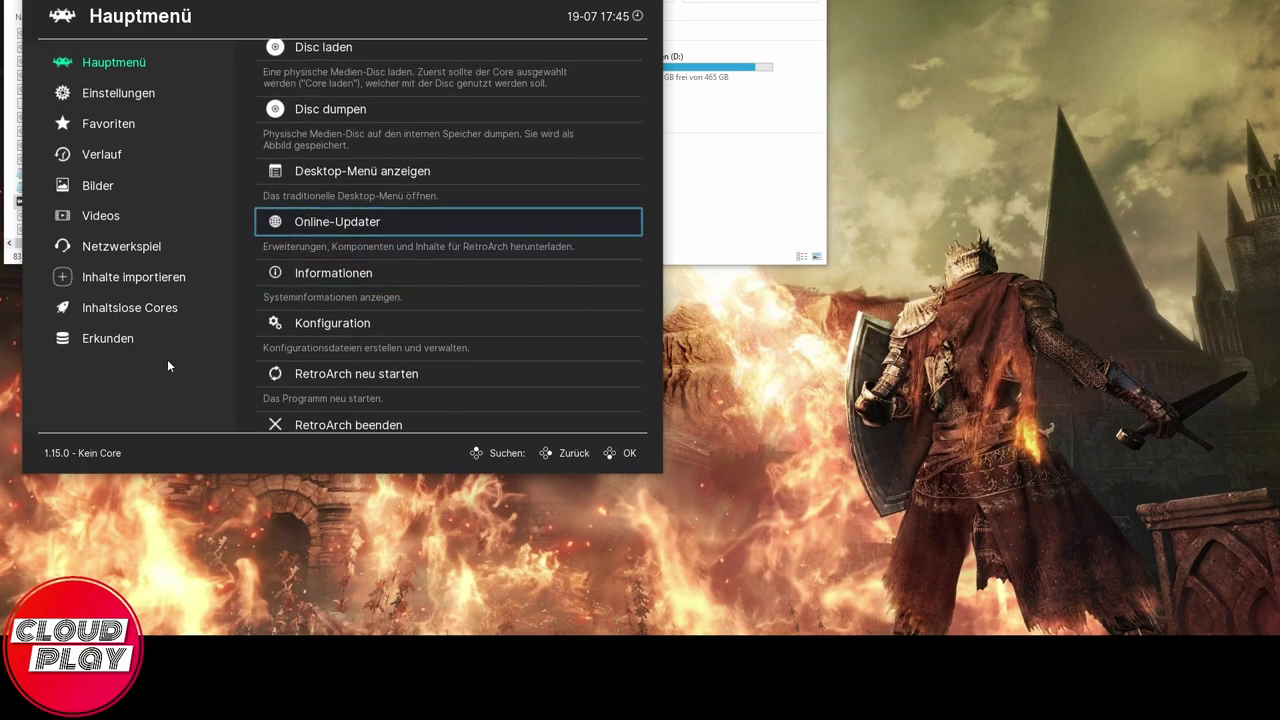
key(Return)
key(Down)
key(Up)
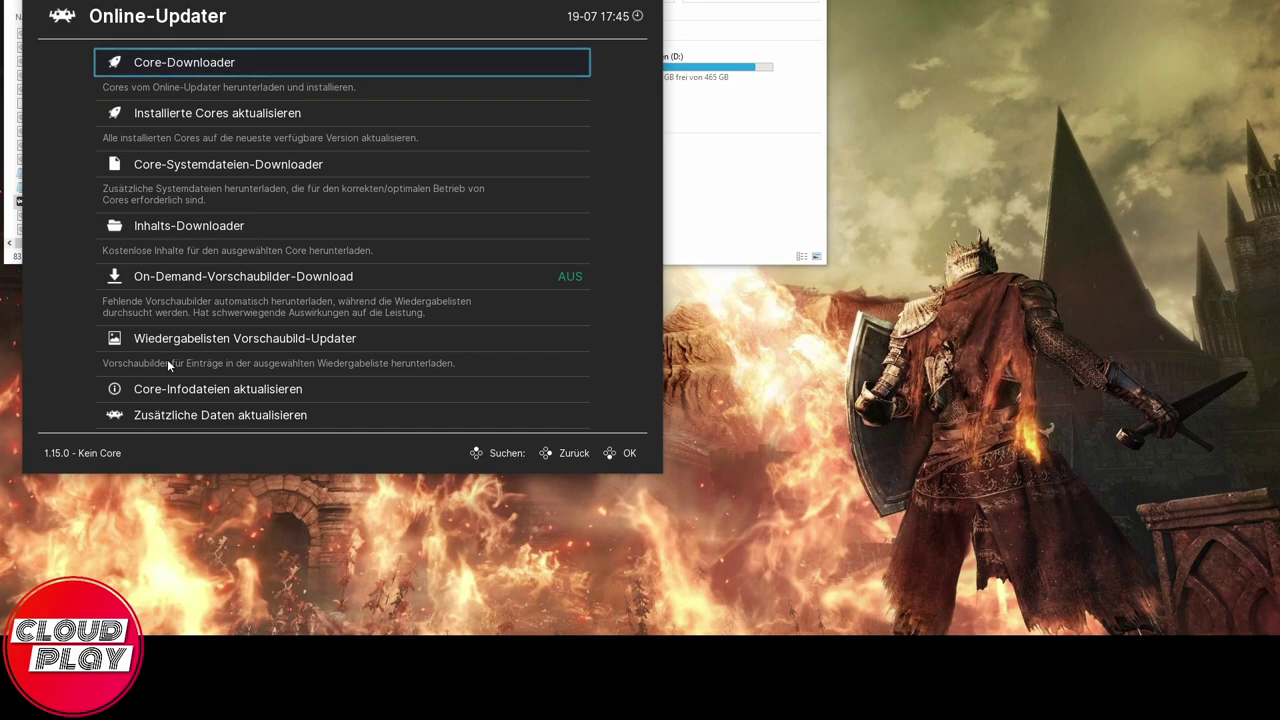
key(Return)
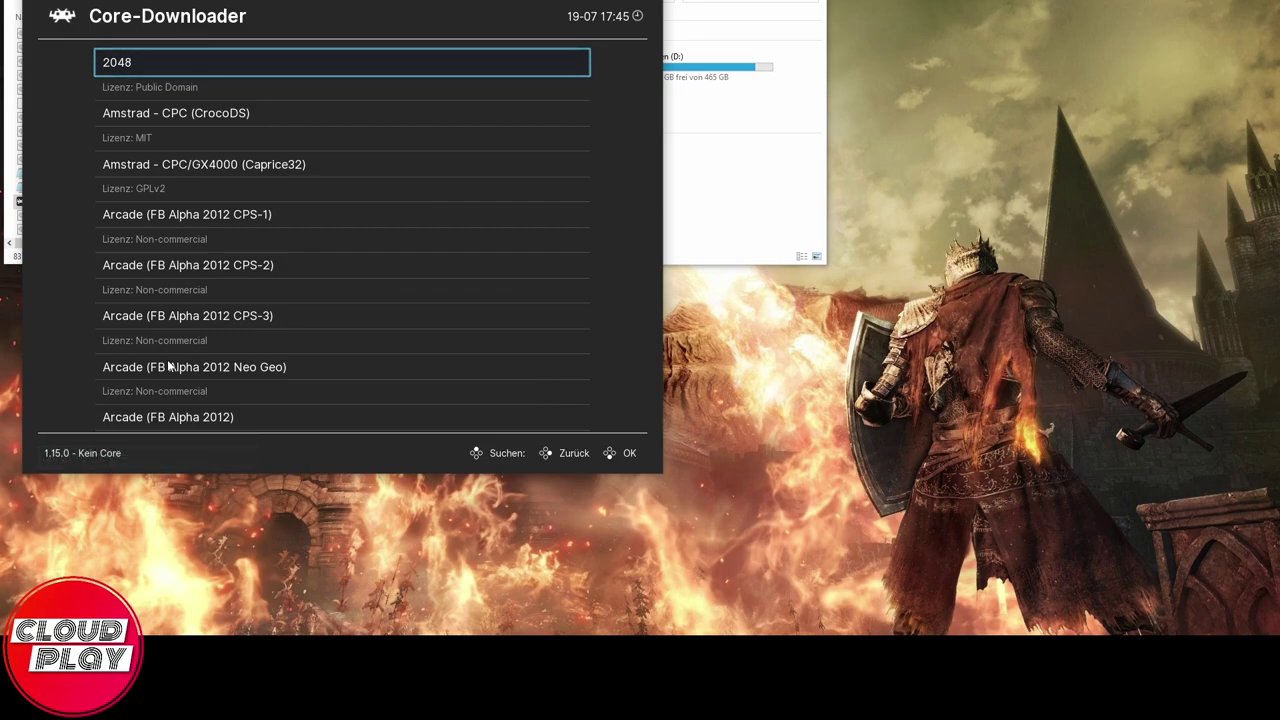
Download the Sony - PlayStation (Beetle PSX HW) core from the Core-Downloader list.
key(Down)
key(Down)
key(Down)
key(Down)
key(Down)
key(Down)
key(Down)
key(Down)
key(Down)
key(Down)
key(Down)
key(Down)
key(Down)
key(Down)
key(Down)
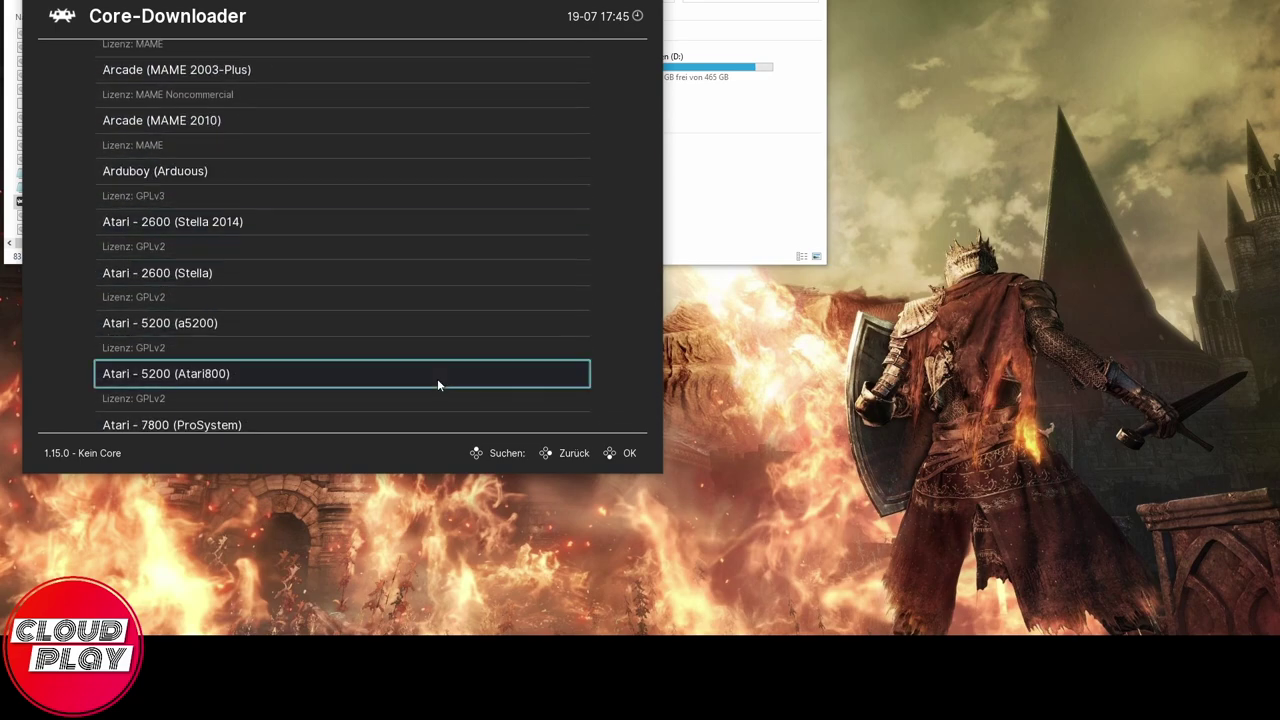
key(Down)
key(Down)
key(Down)
key(Down)
key(Down)
key(Down)
key(Down)
key(Down)
key(Down)
key(Down)
key(Down)
key(Down)
key(Down)
key(Down)
key(Down)
key(Down)
key(Down)
key(Down)
key(Down)
key(Down)
key(Down)
key(Down)
key(Down)
key(Down)
key(Down)
key(Down)
key(Down)
key(Down)
key(Down)
key(Down)
key(Down)
key(Down)
key(Down)
key(Down)
key(Down)
key(Down)
key(Down)
key(Down)
key(Down)
key(Down)
key(Down)
key(Down)
key(Down)
key(Down)
key(Down)
key(Down)
key(Down)
key(Down)
key(Down)
key(Down)
key(Down)
key(Down)
key(Down)
key(Down)
key(Down)
key(Down)
key(Down)
key(Down)
key(Down)
key(Down)
key(Down)
key(Down)
key(Down)
key(Down)
key(Down)
key(Down)
key(Down)
key(Down)
key(Down)
key(Down)
key(Down)
key(Down)
key(Down)
key(Down)
key(Down)
key(Down)
key(Down)
key(Down)
key(Down)
key(Down)
key(Down)
key(Down)
key(Down)
key(Down)
key(Down)
key(Down)
key(Down)
key(Down)
key(Down)
key(Down)
key(Down)
key(Down)
key(Down)
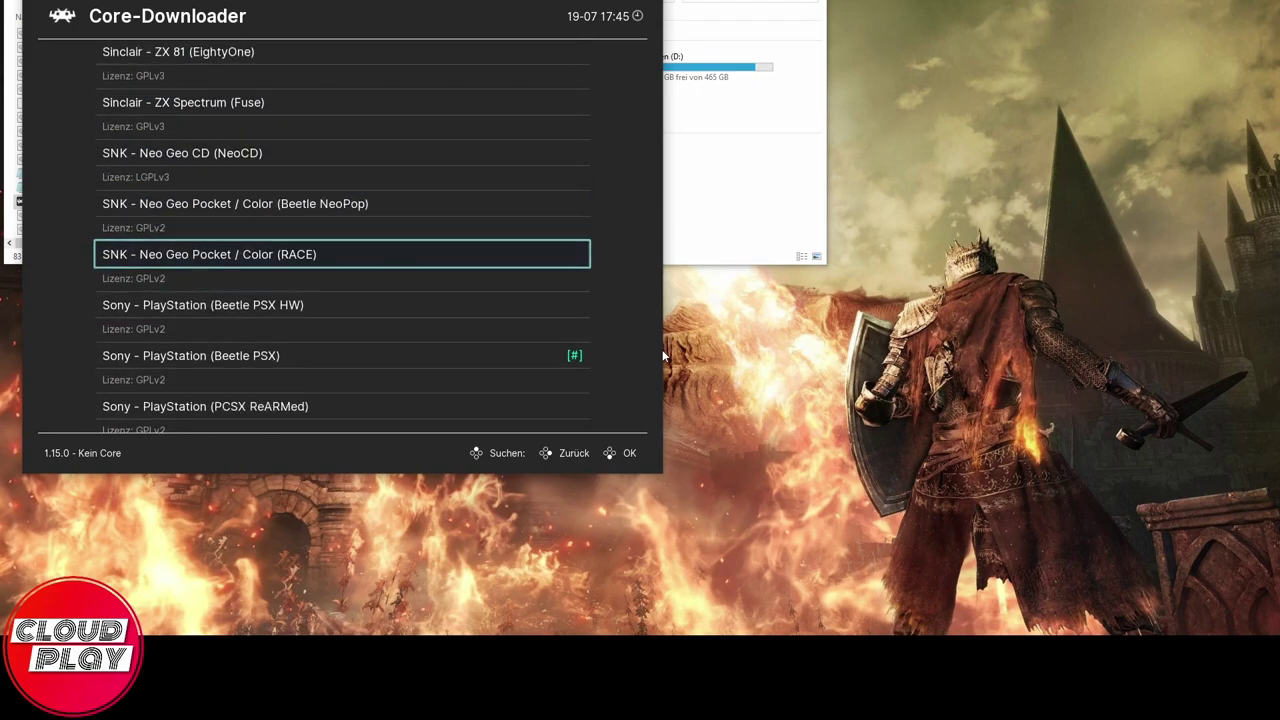
key(Down)
key(Down)
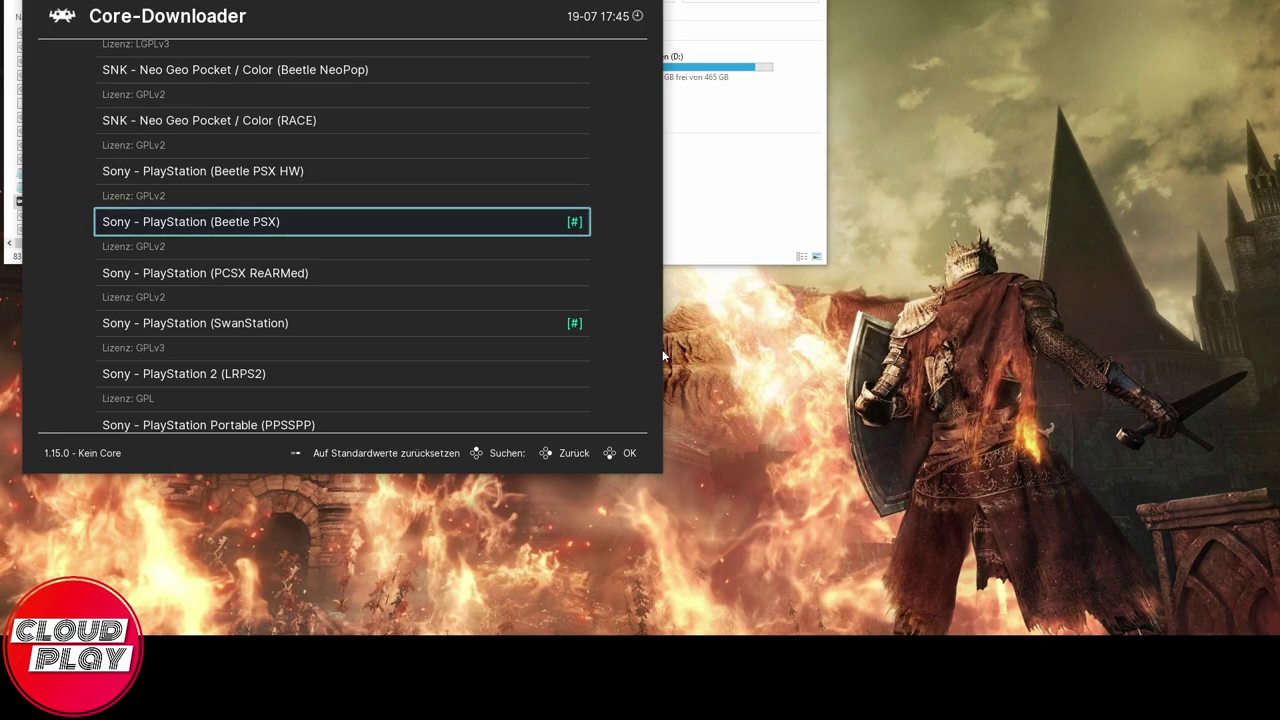
key(Up)
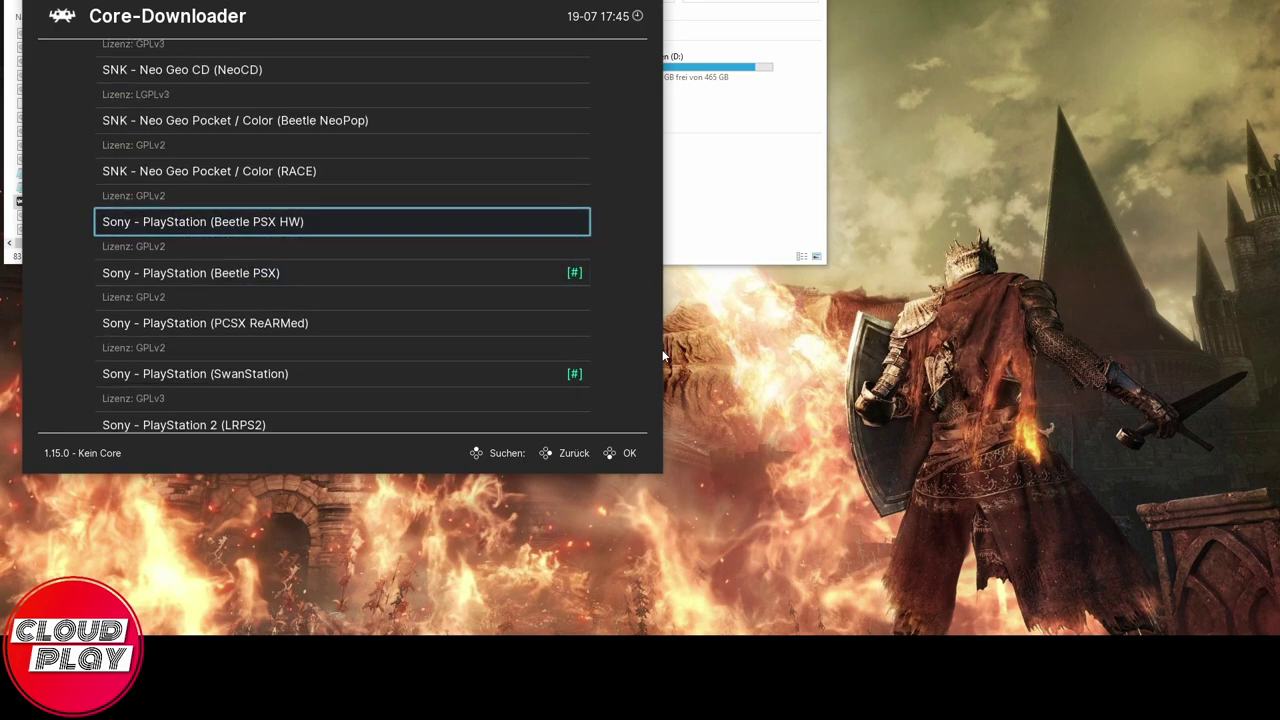
key(Return)
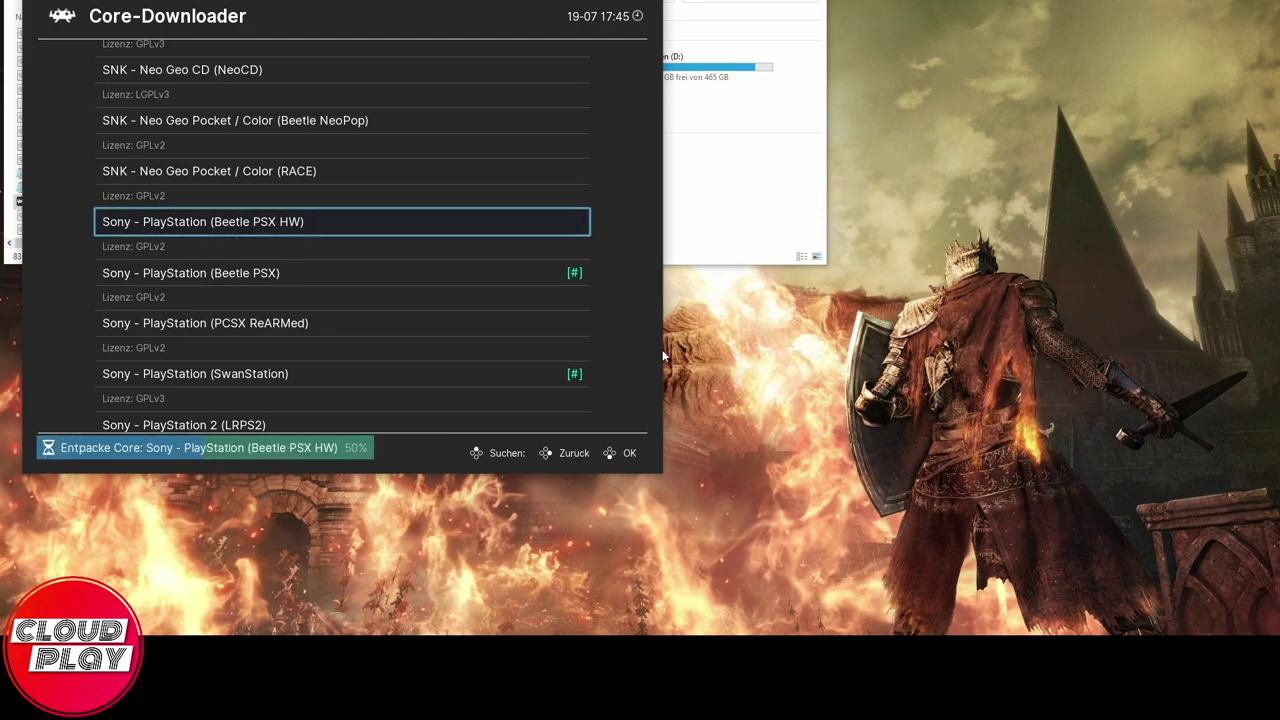
Install the Sony - PlayStation (Beetle PSX) and Sony - PlayStation (SwanStation) cores from the same list.
key(Down)
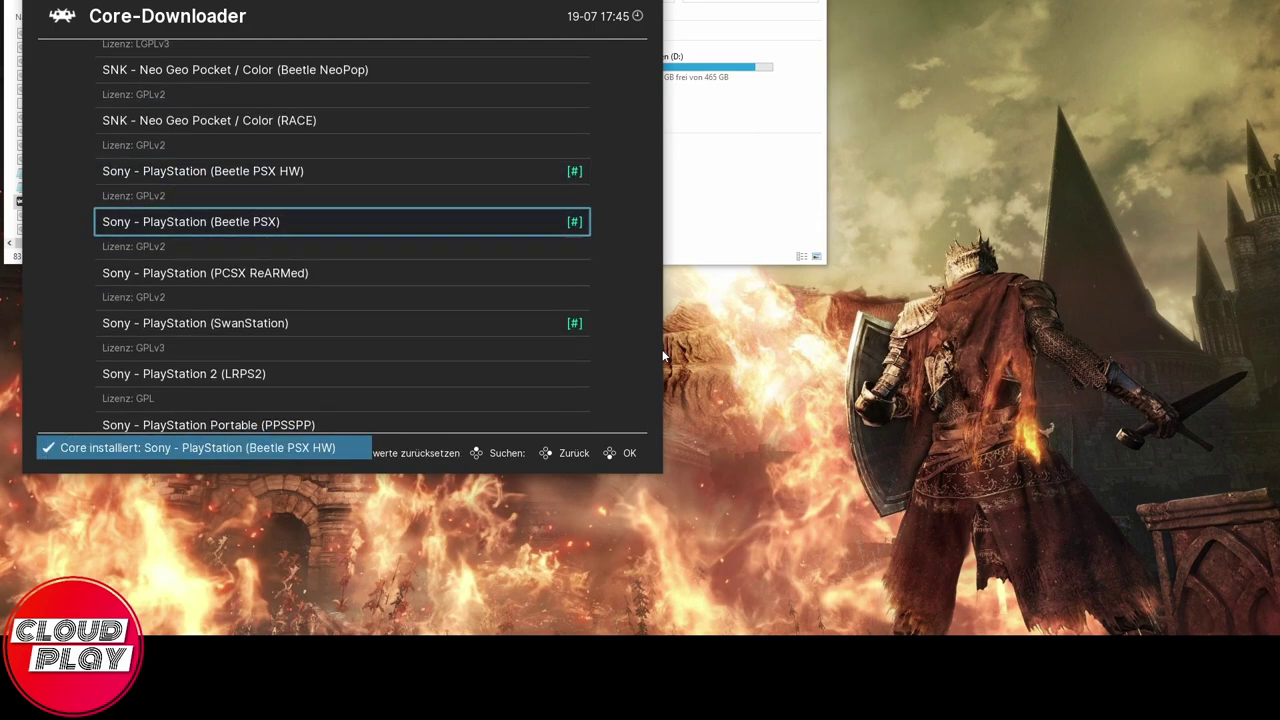
key(Return)
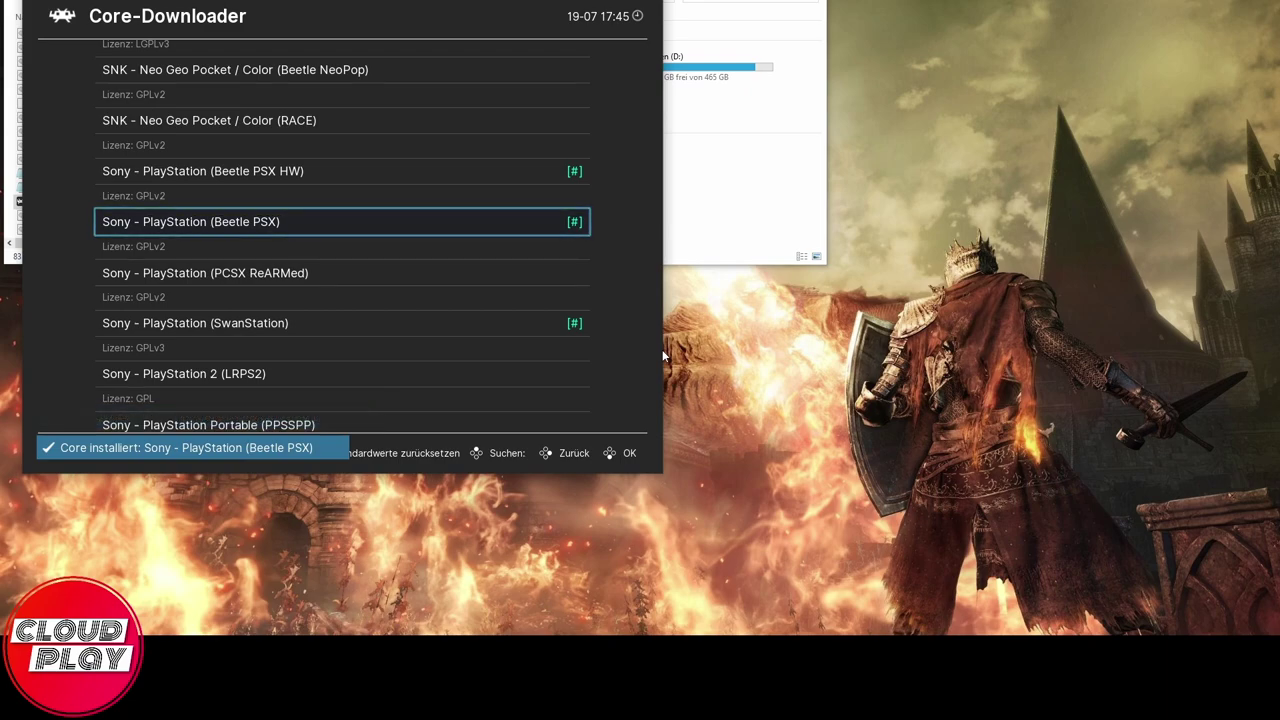
key(Down)
key(Down)
key(Return)
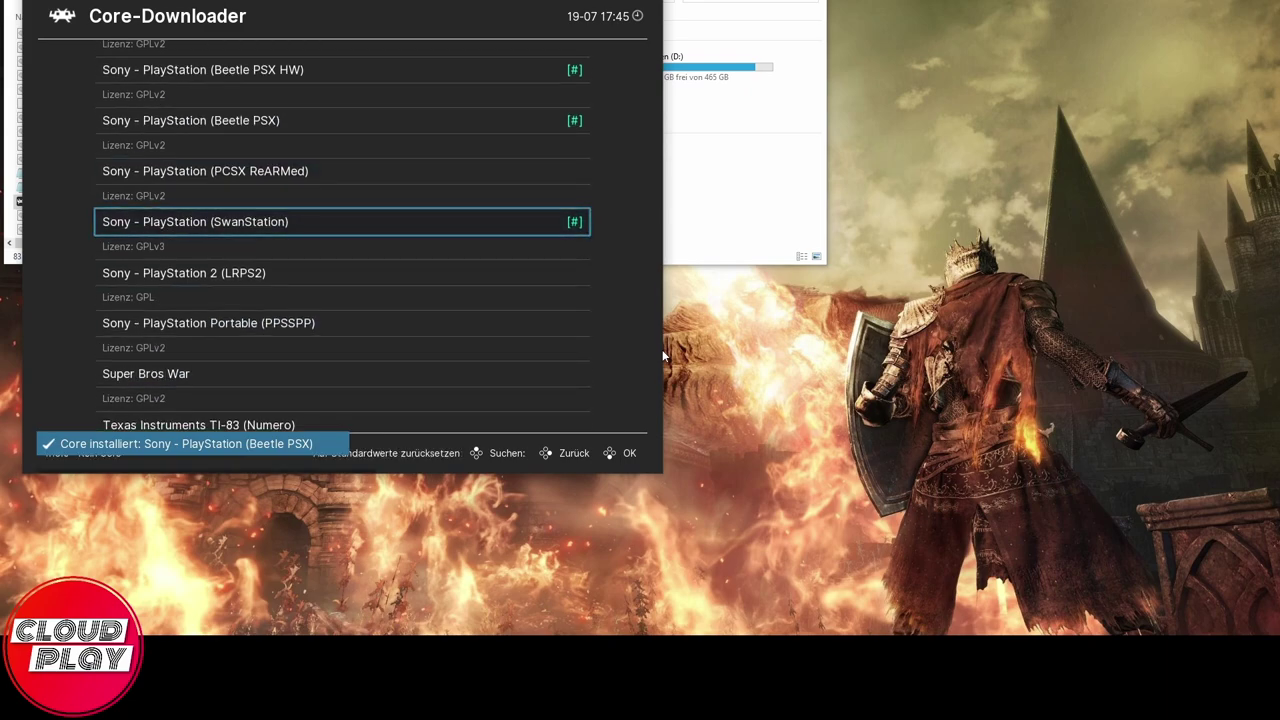
Examine the Sony core entries in the list, including PCSX ReARMed, PlayStation 2 (LRPS2), Beetle PSX and SwanStation.
key(Up)
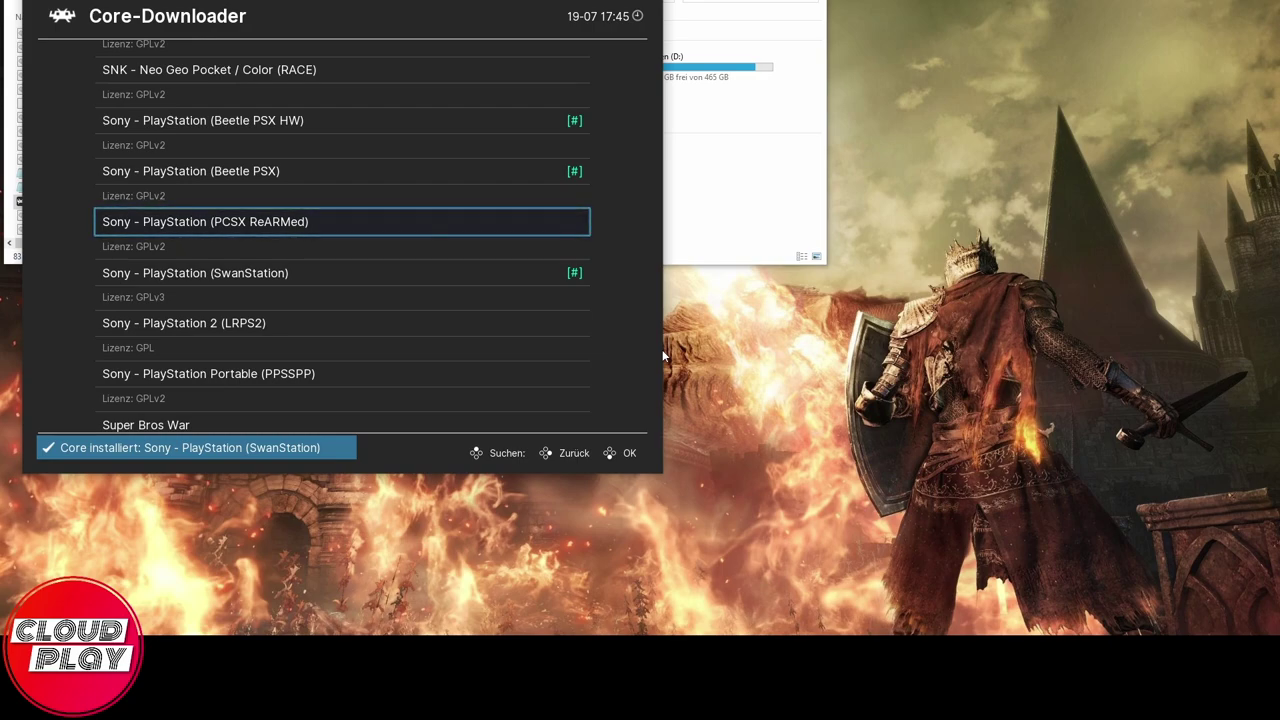
key(Down)
key(Down)
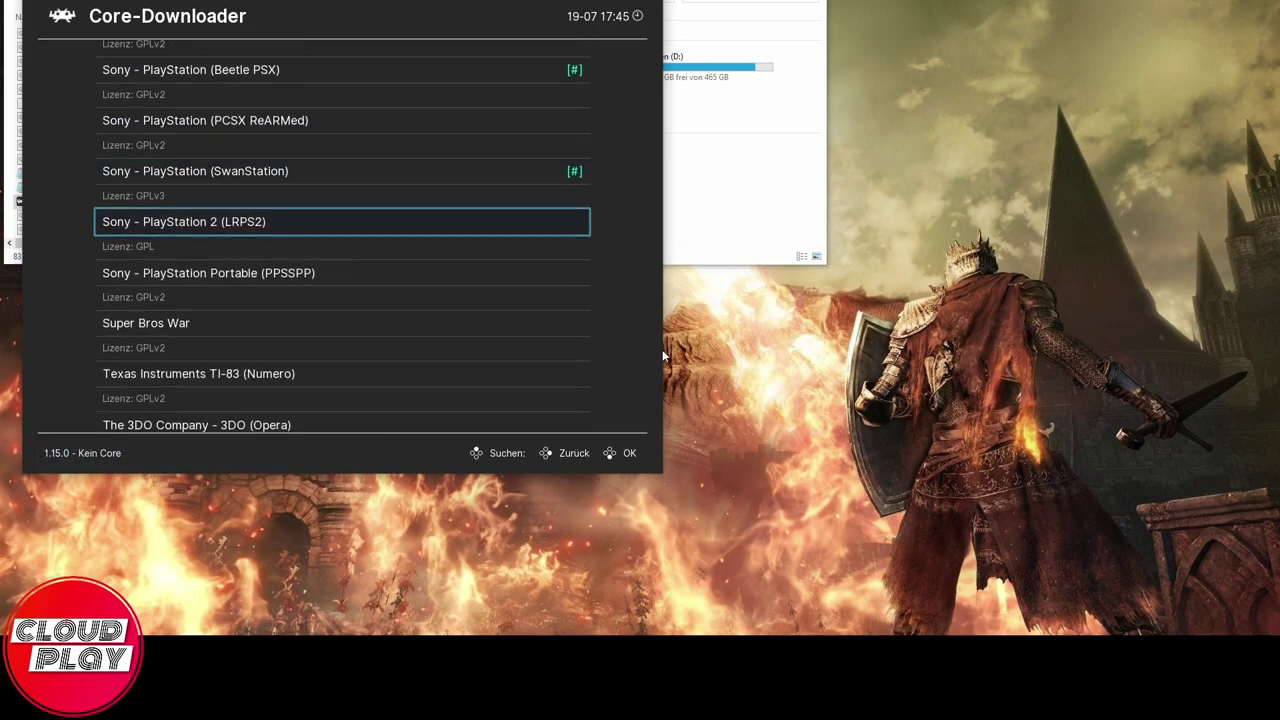
key(Up)
key(Up)
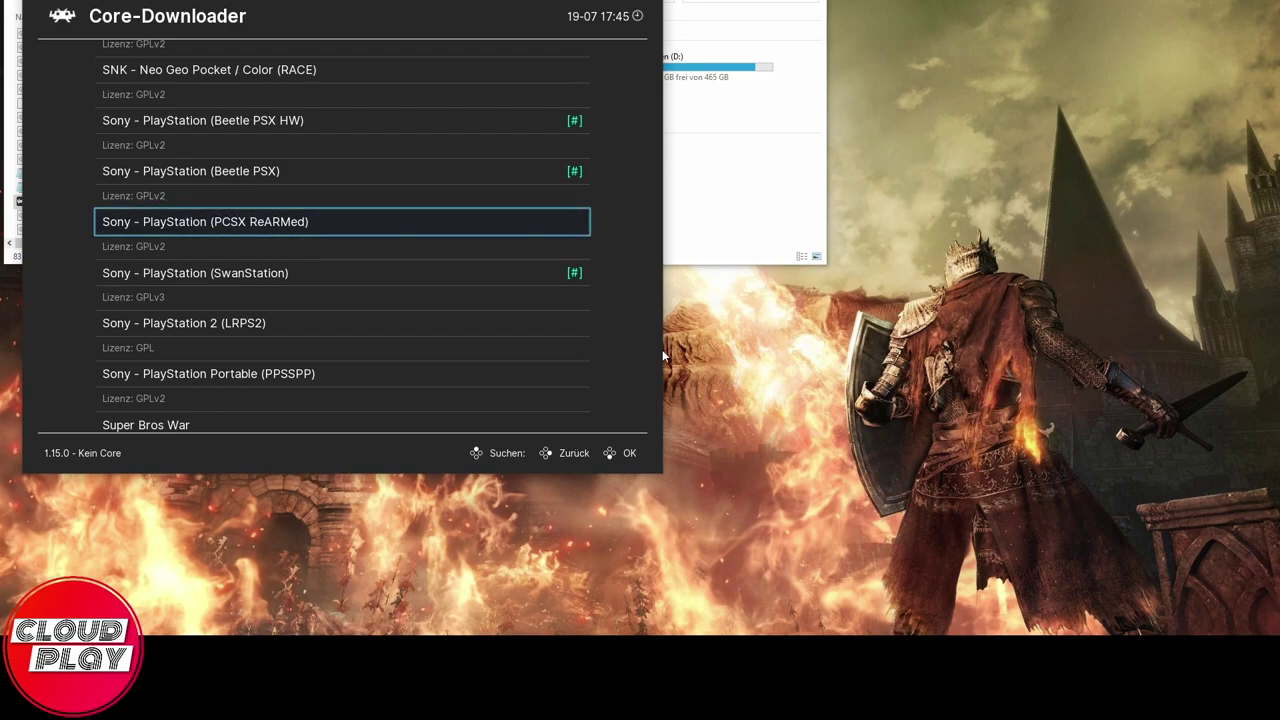
key(Up)
key(Up)
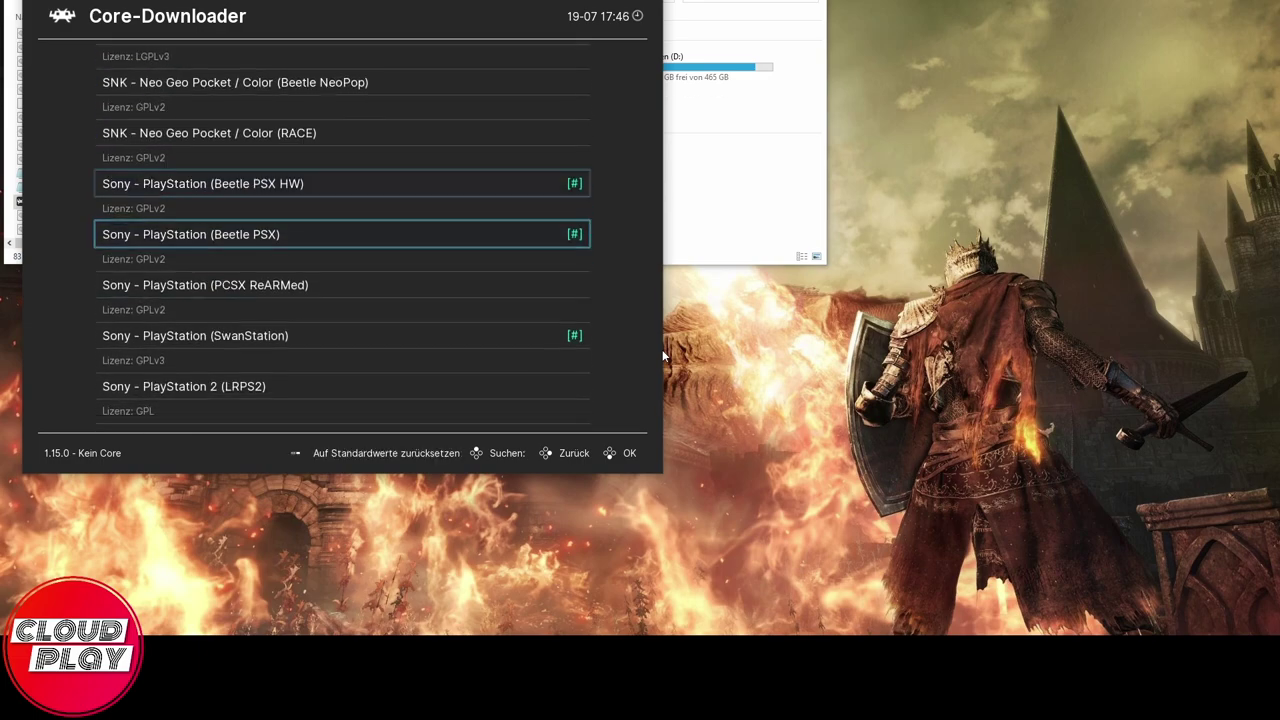
key(Down)
key(Down)
key(Down)
key(Up)
key(Up)
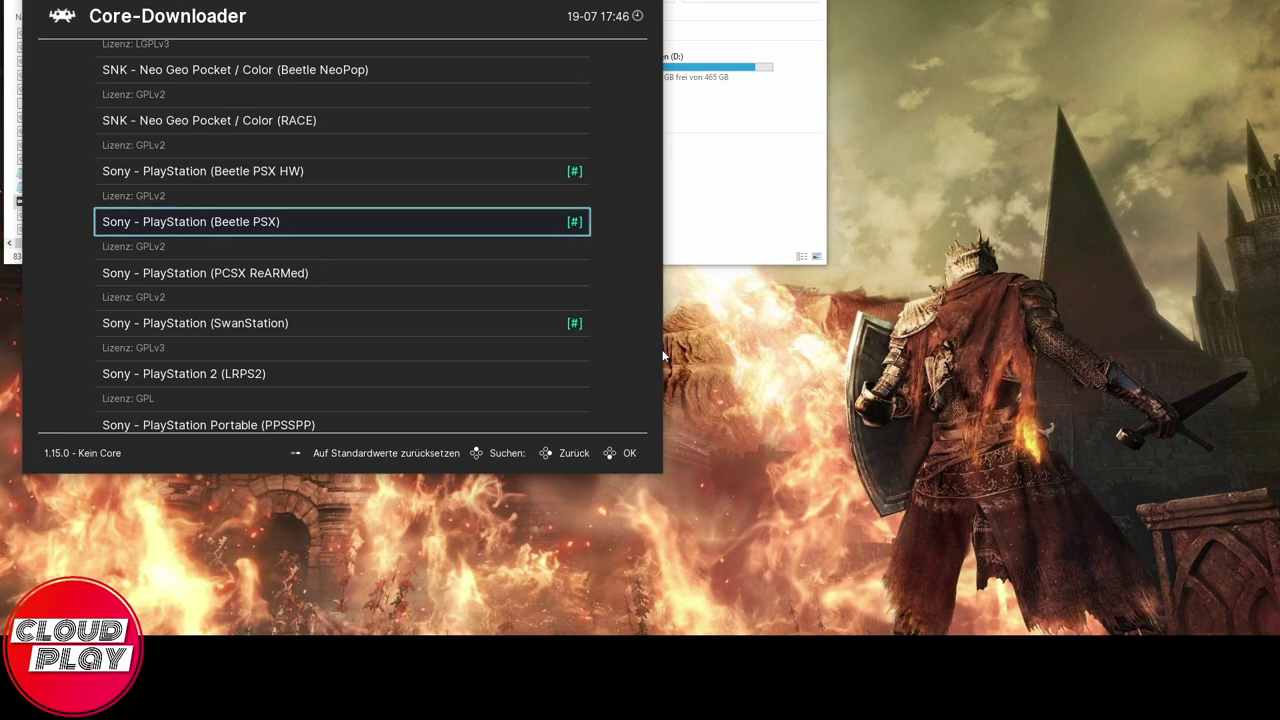
Return to the main menu and examine the Disc laden and Disc dumpen options.
key(BackSpace)
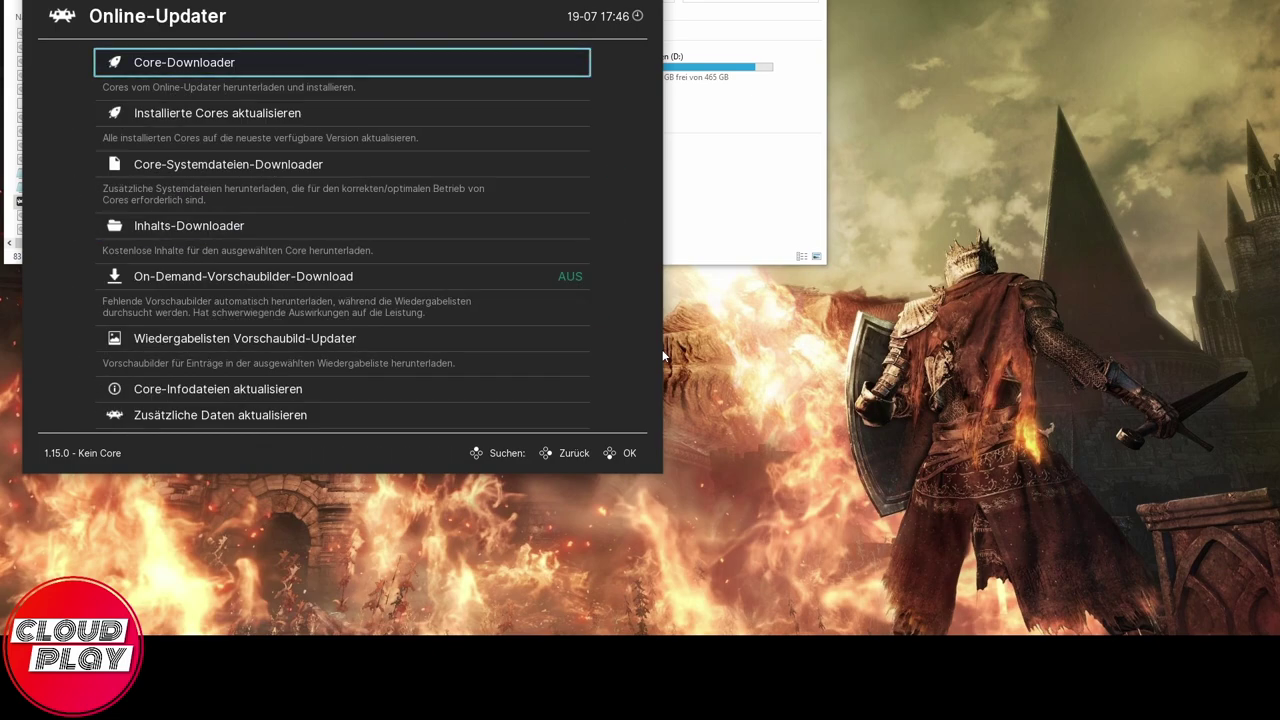
key(BackSpace)
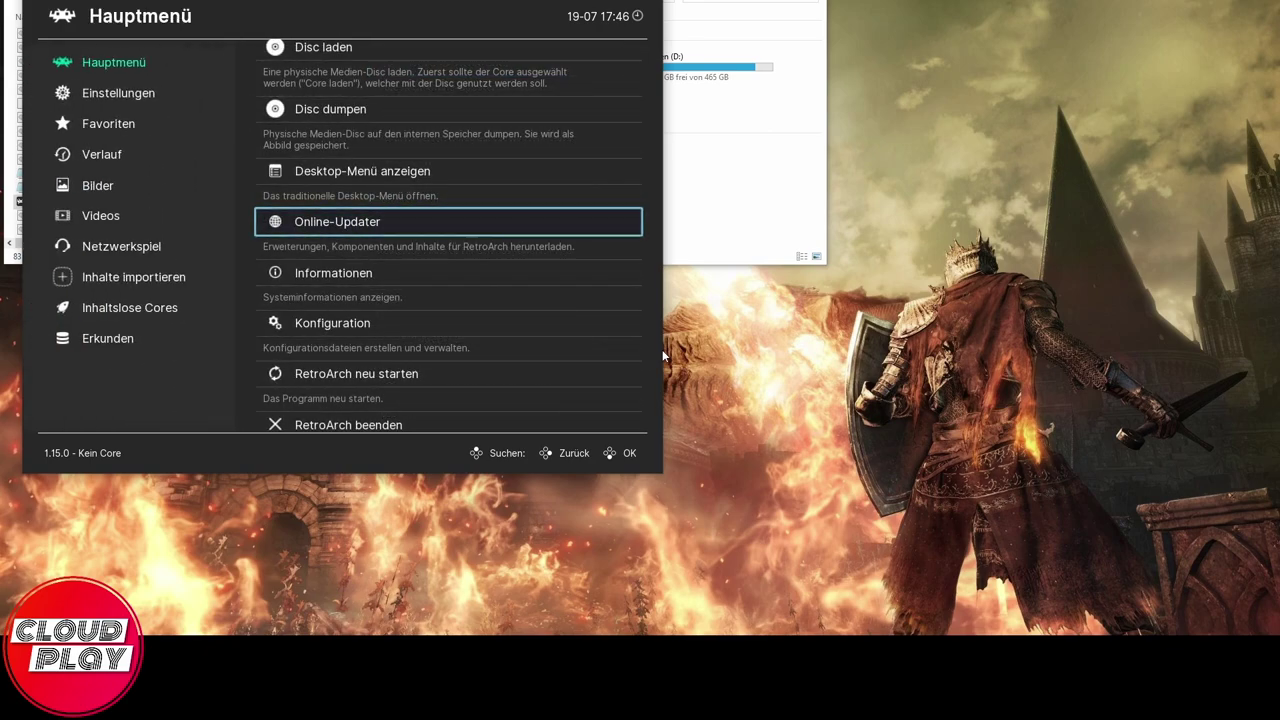
key(Up)
key(Up)
key(Up)
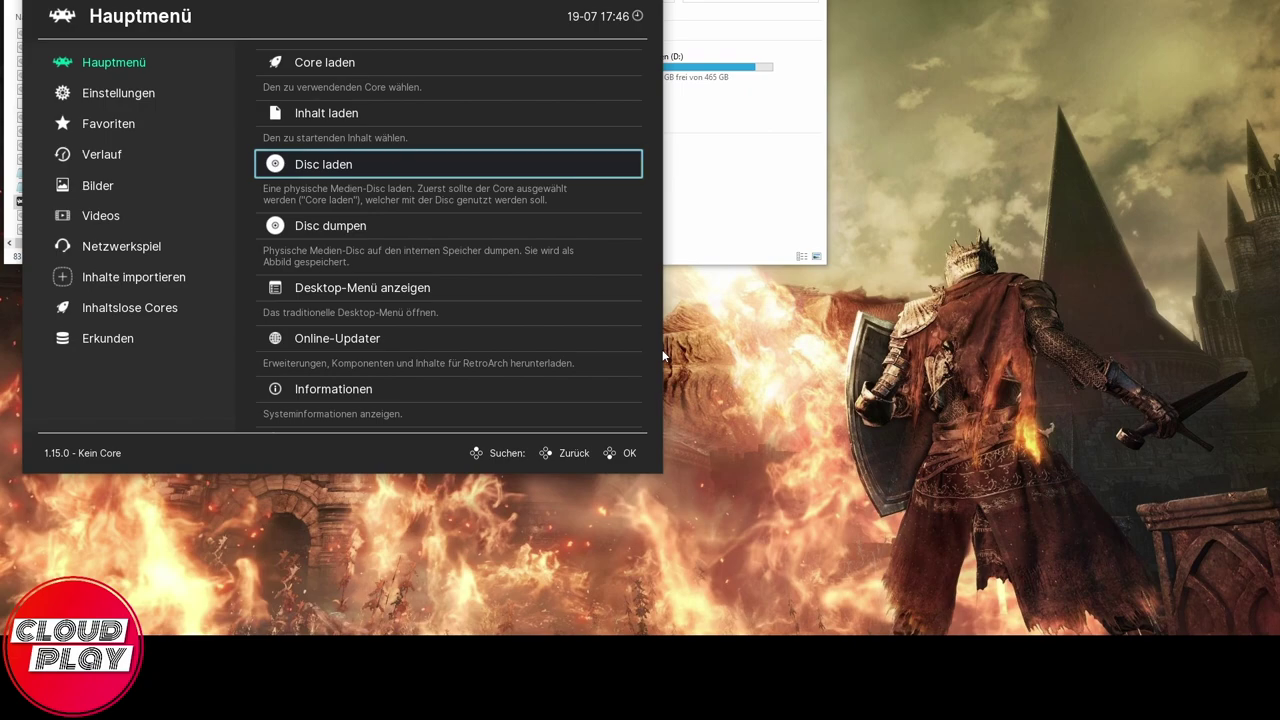
key(Down)
key(Up)
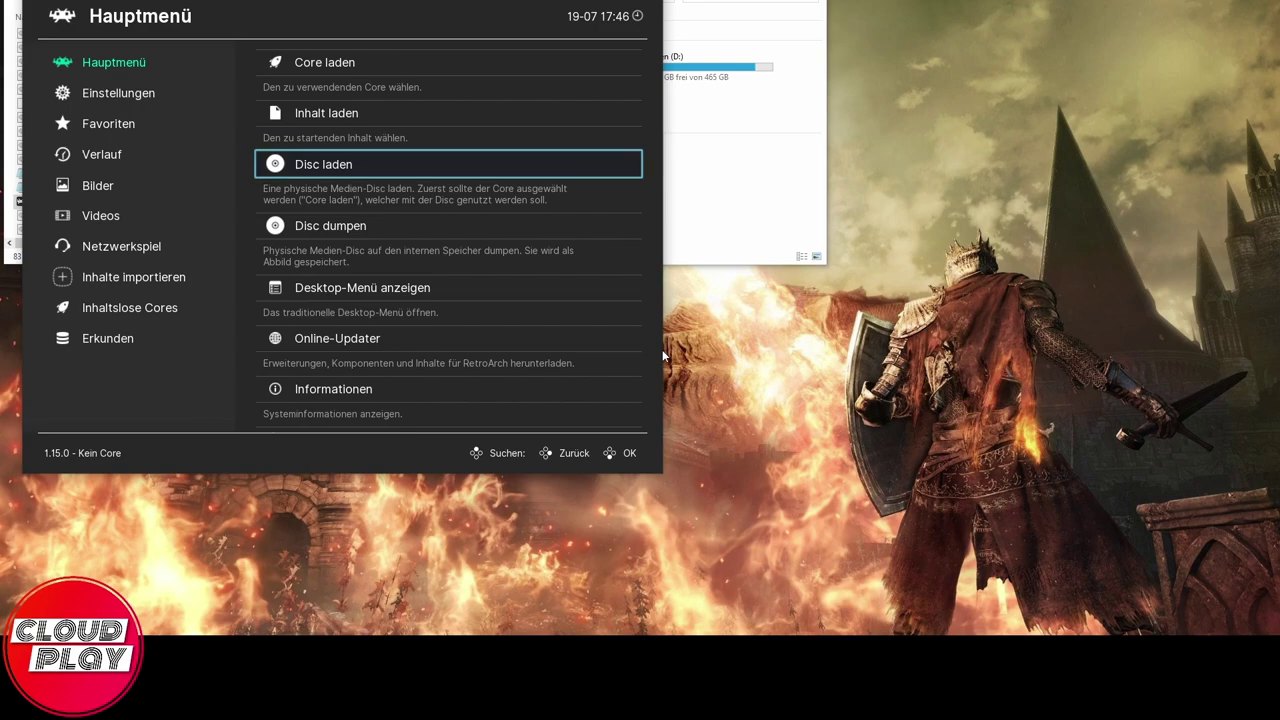
Load the Sony - PlayStation (Beetle PSX) core through Core laden.
key(Up)
key(Up)
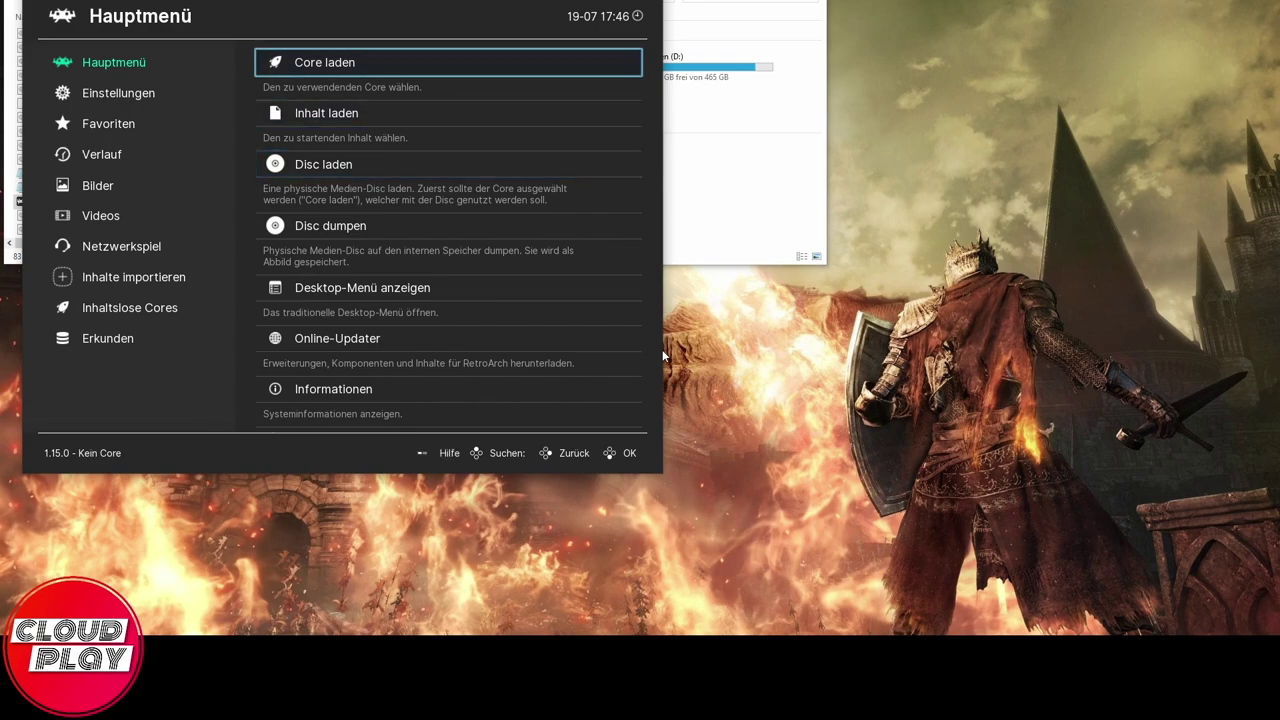
key(Return)
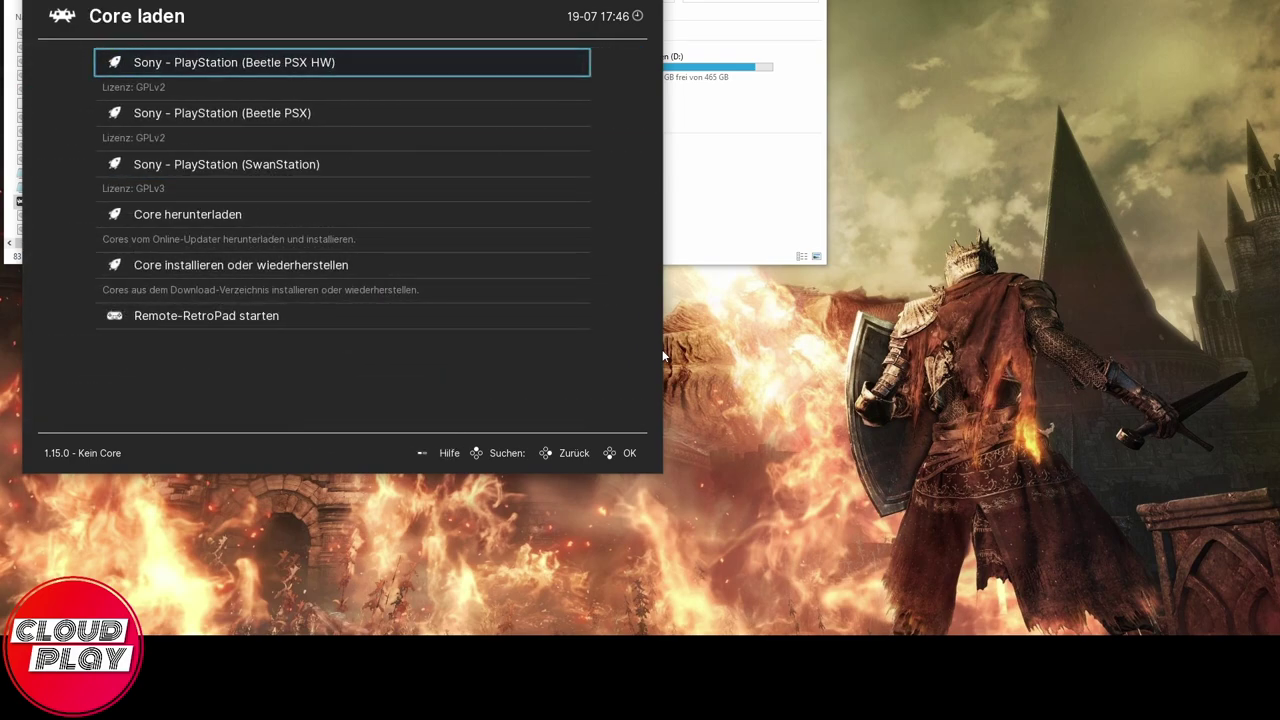
key(Down)
key(Return)
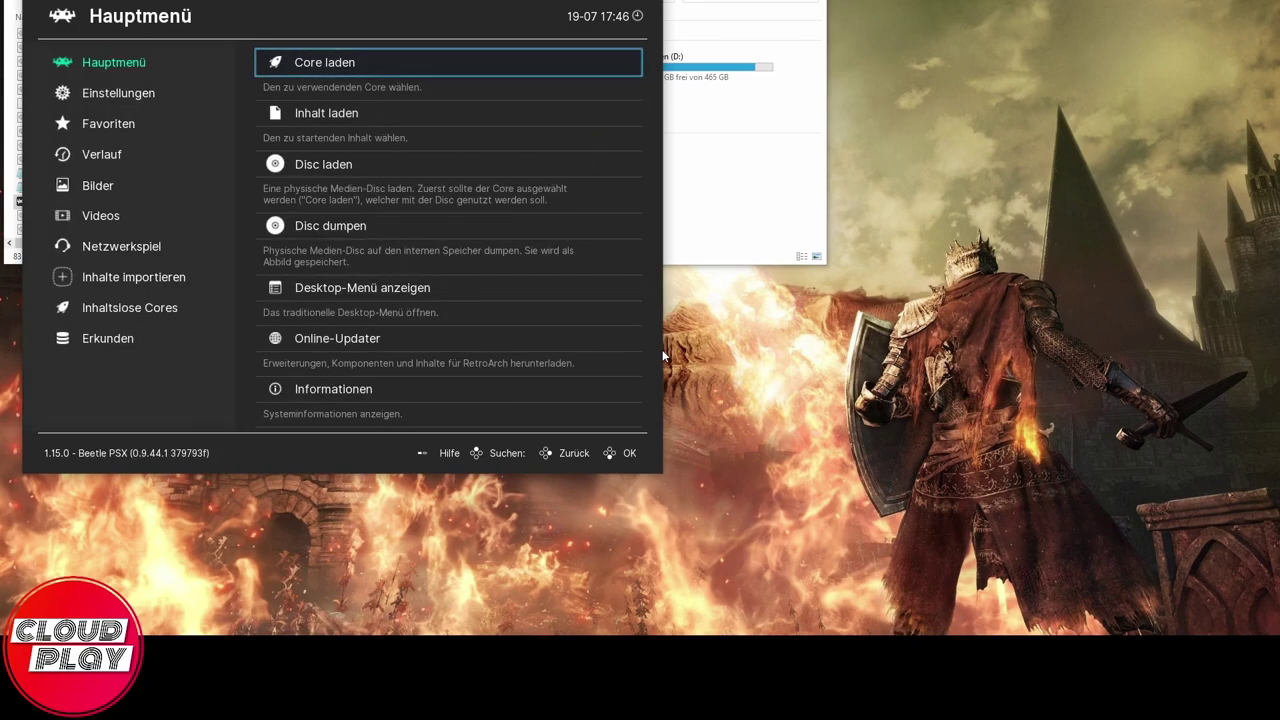
Try to start the physical MEDIEVIL2 disc from the DVD drive through Disc laden.
key(Down)
key(Down)
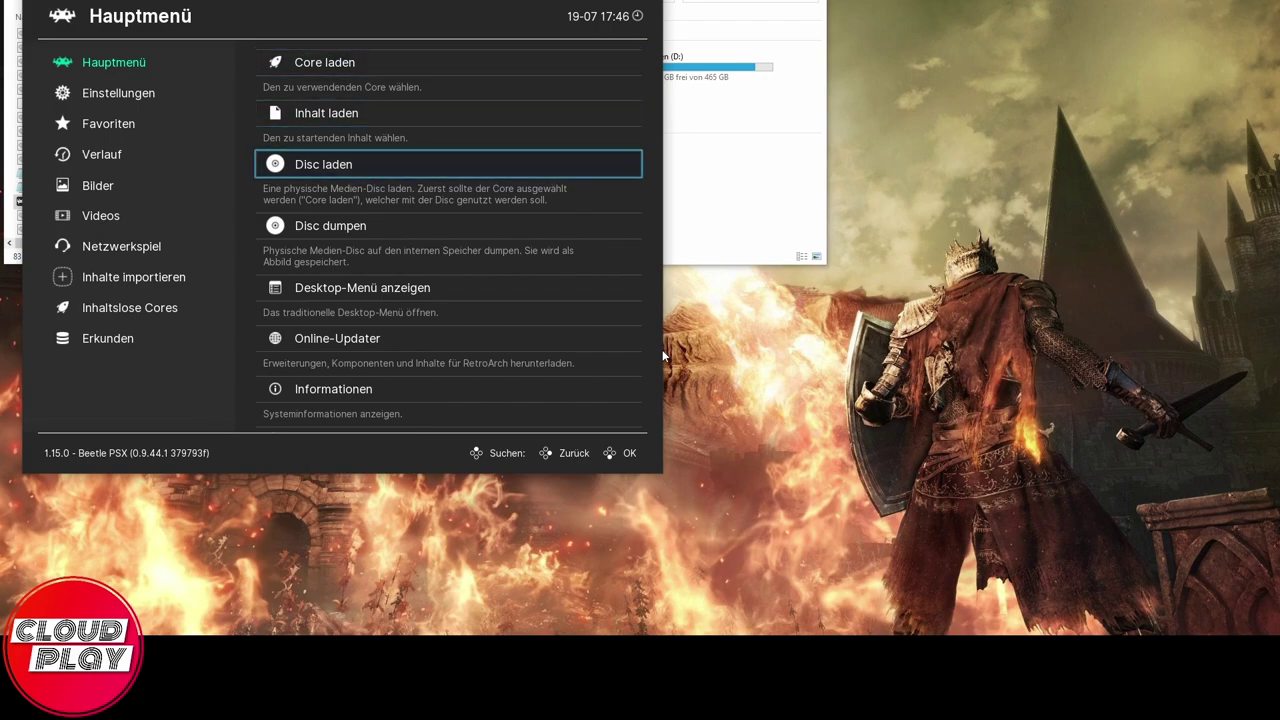
key(Return)
key(Return)
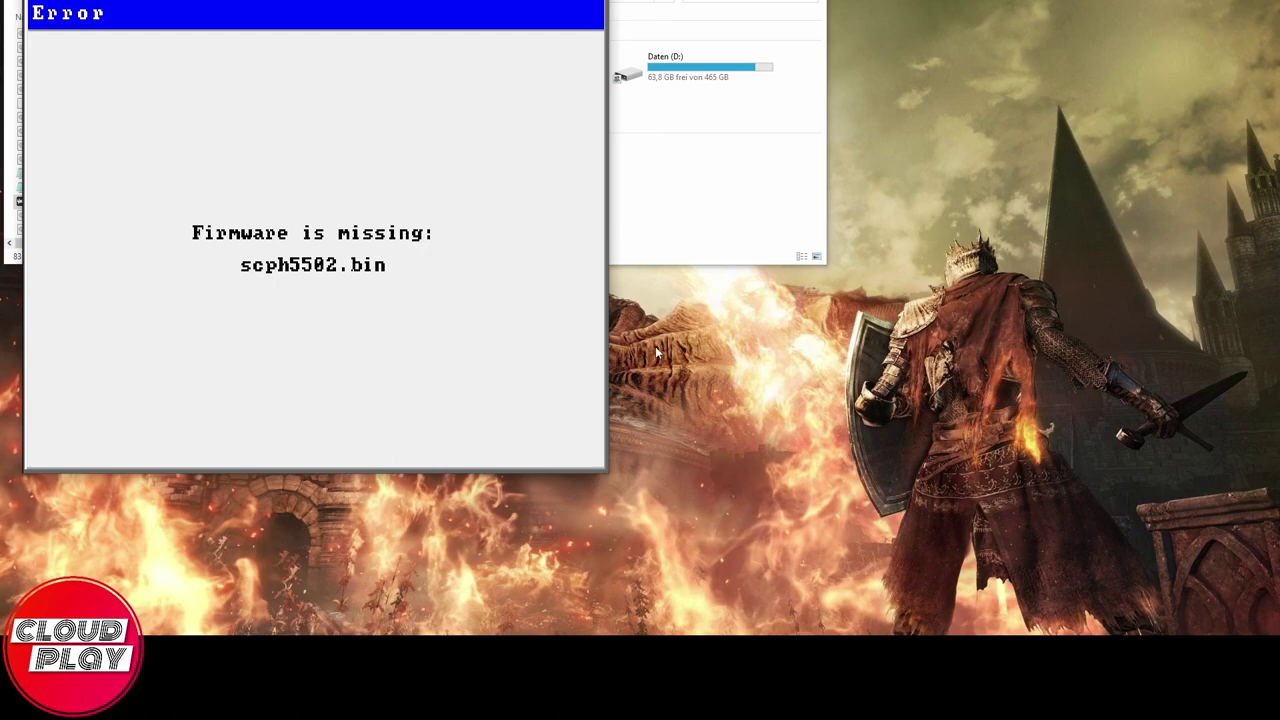
Move the emulator window fully into view and quit RetroArch.
drag(508, 27, 502, 29)
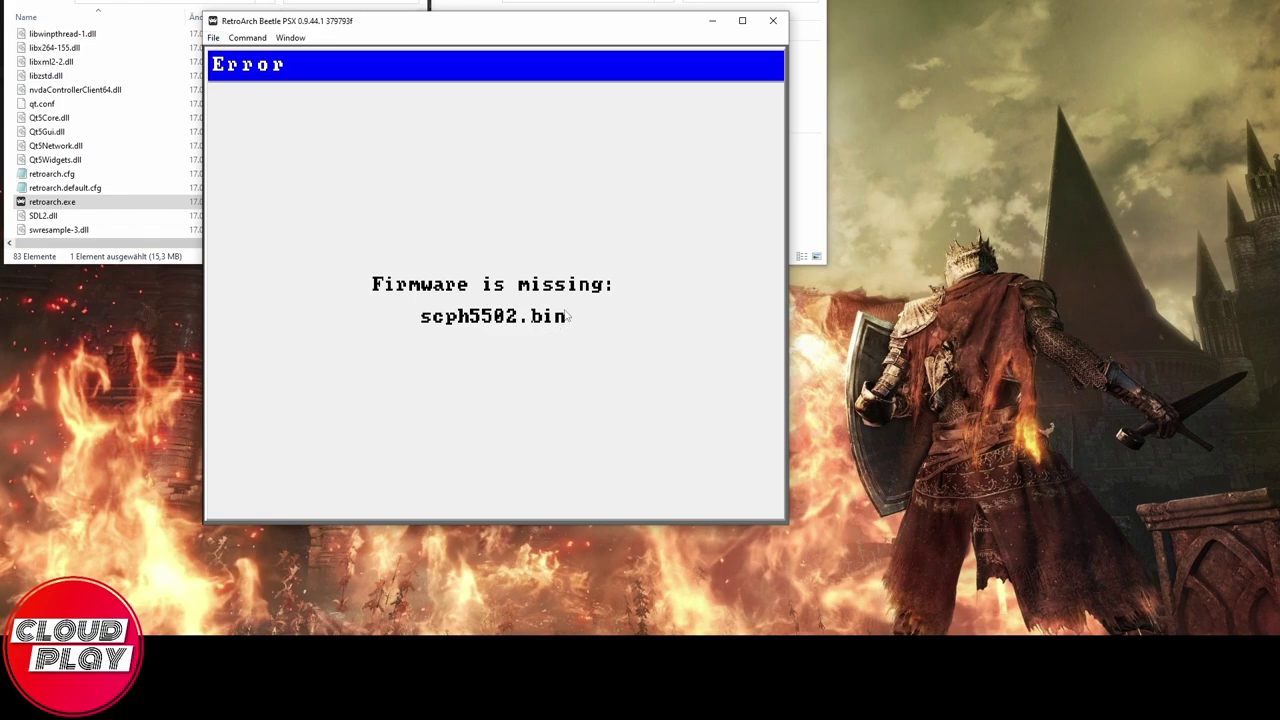
click(213, 37)
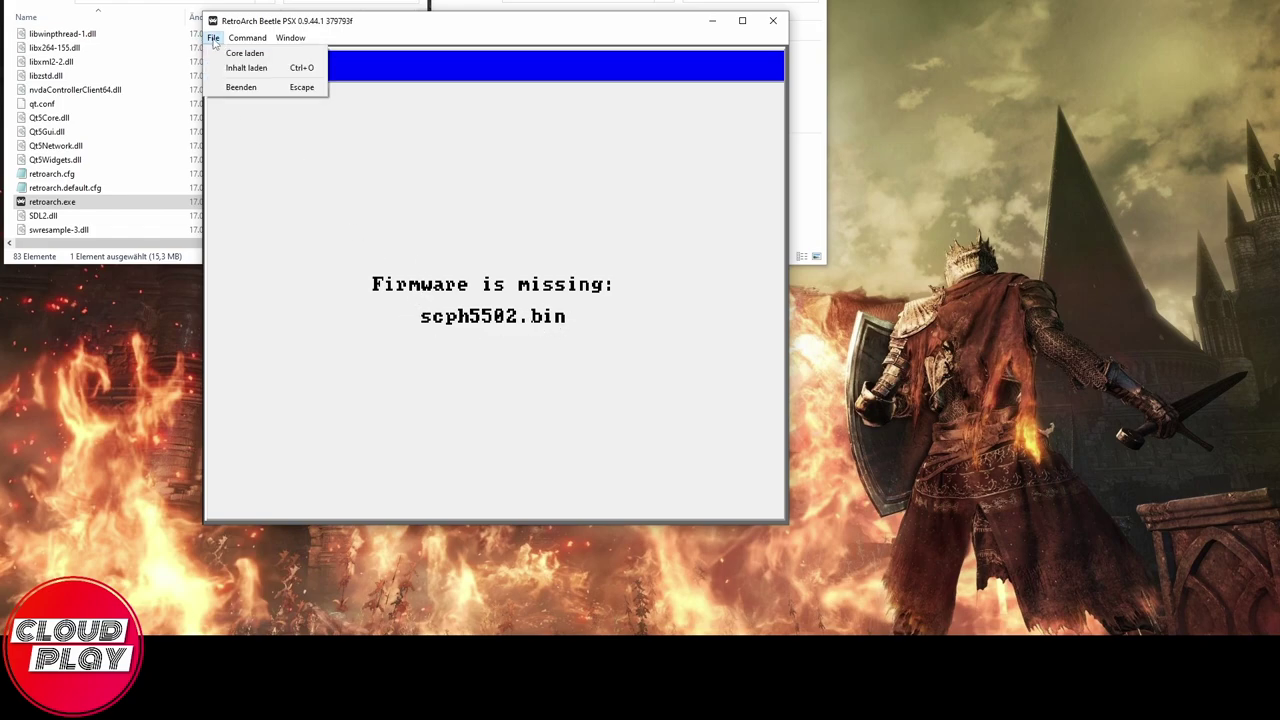
click(243, 88)
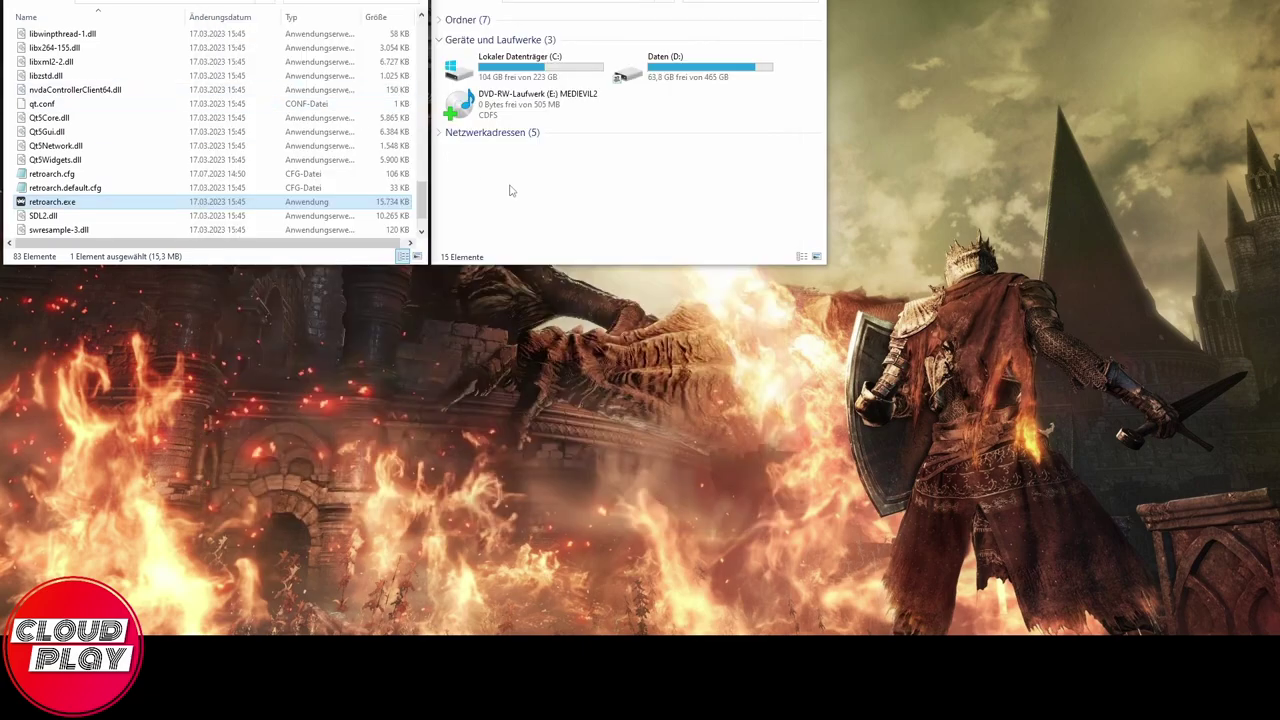
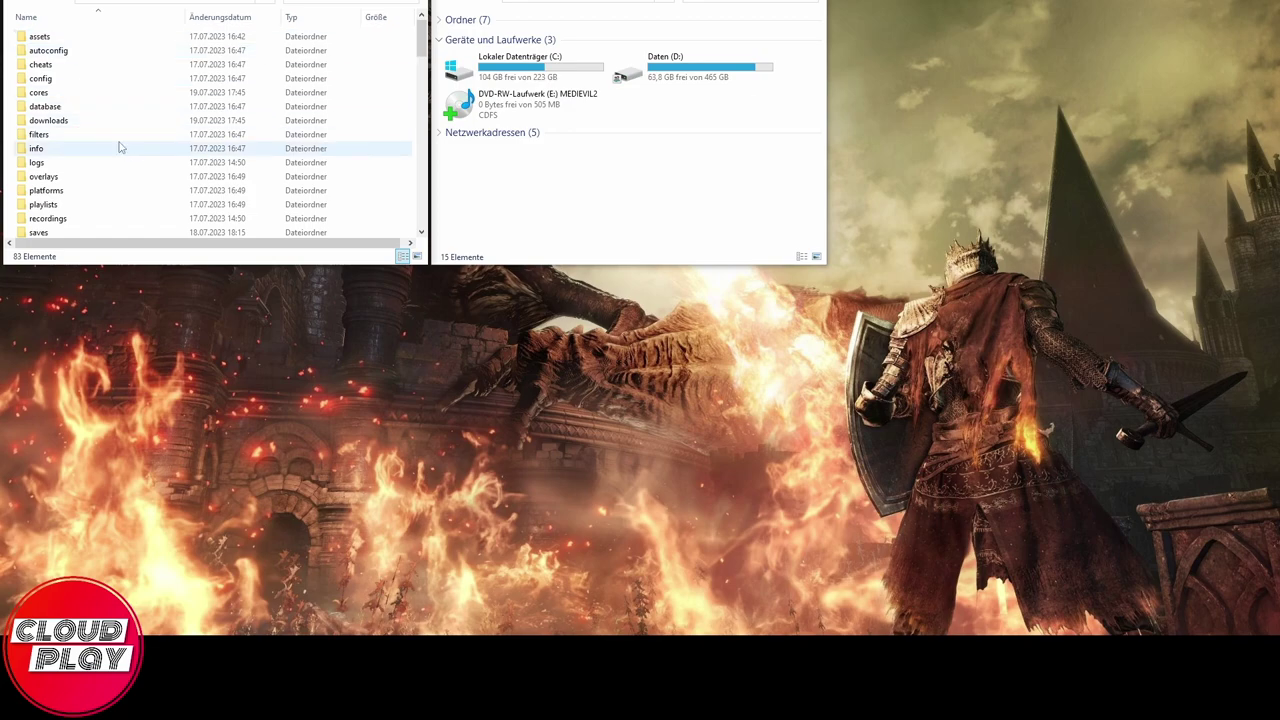
Paste the copied BIOS file scph5502.bin into RetroArch's system folder.
scroll(86, 191, down, 2)
double_click(40, 216)
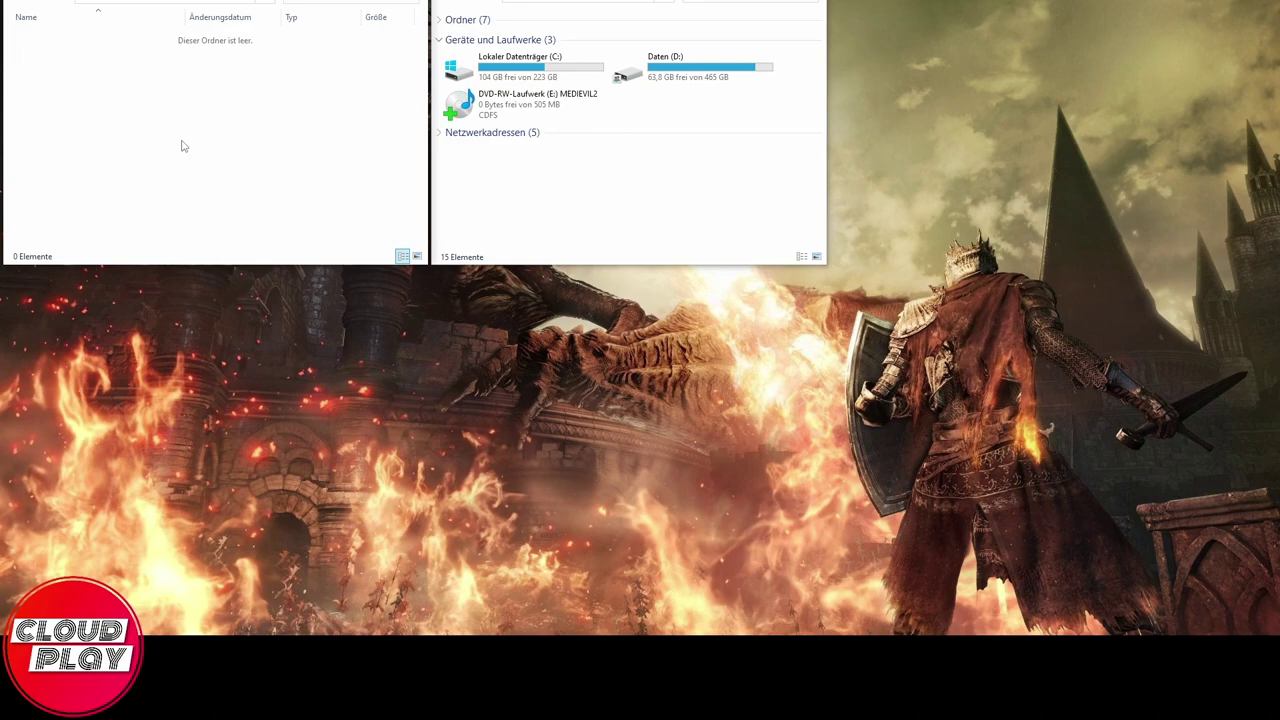
key(ctrl+v)
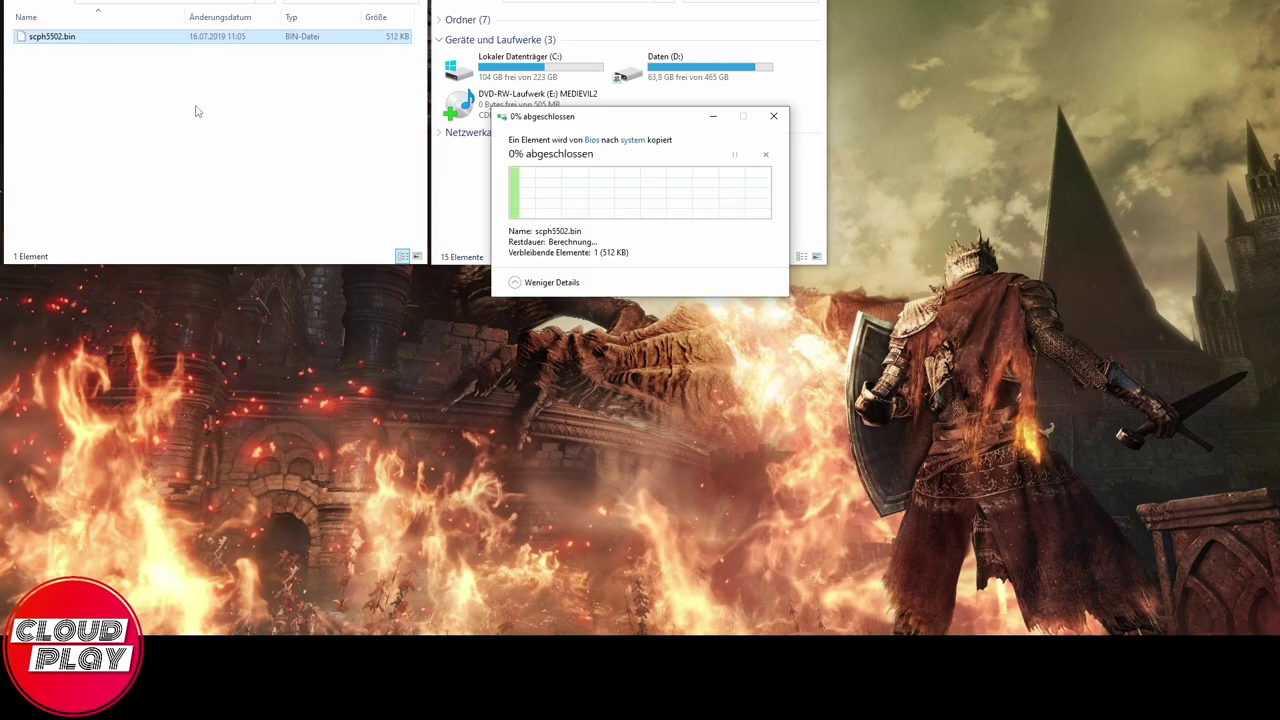
Go back to RetroArch's program folder and restart the emulator with retroarch.exe.
key(alt+Up)
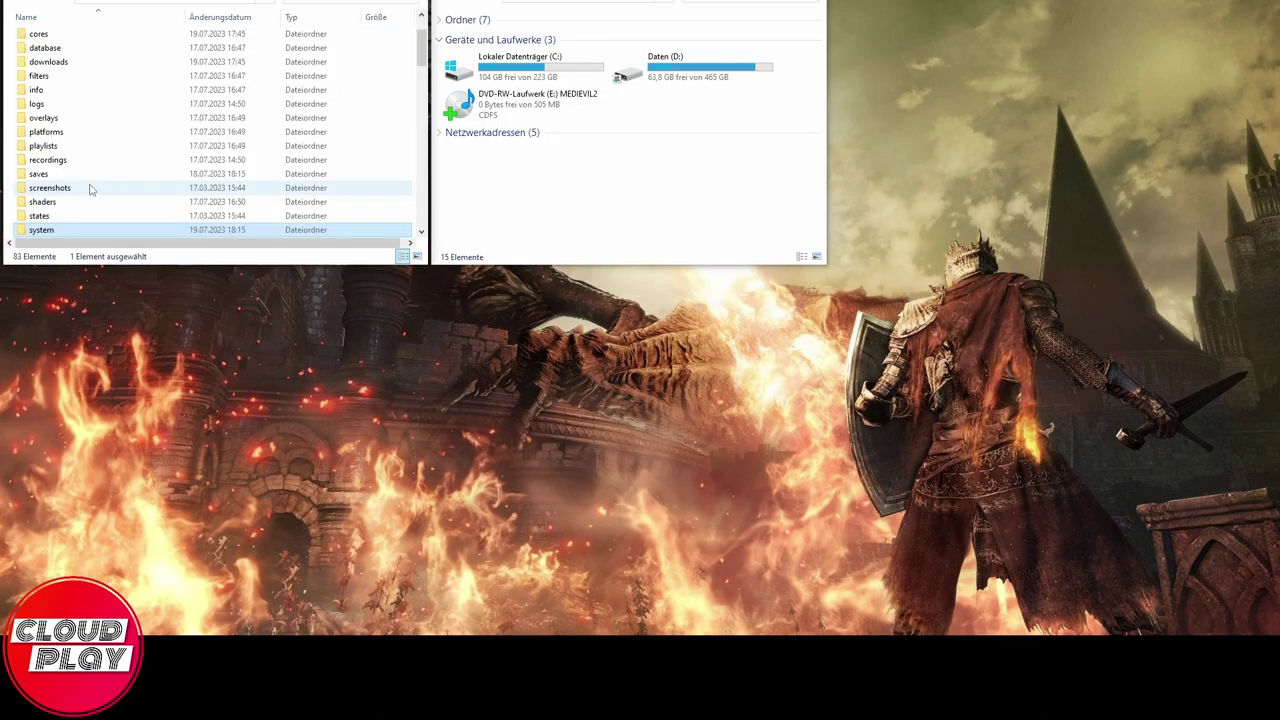
scroll(80, 178, down, 20)
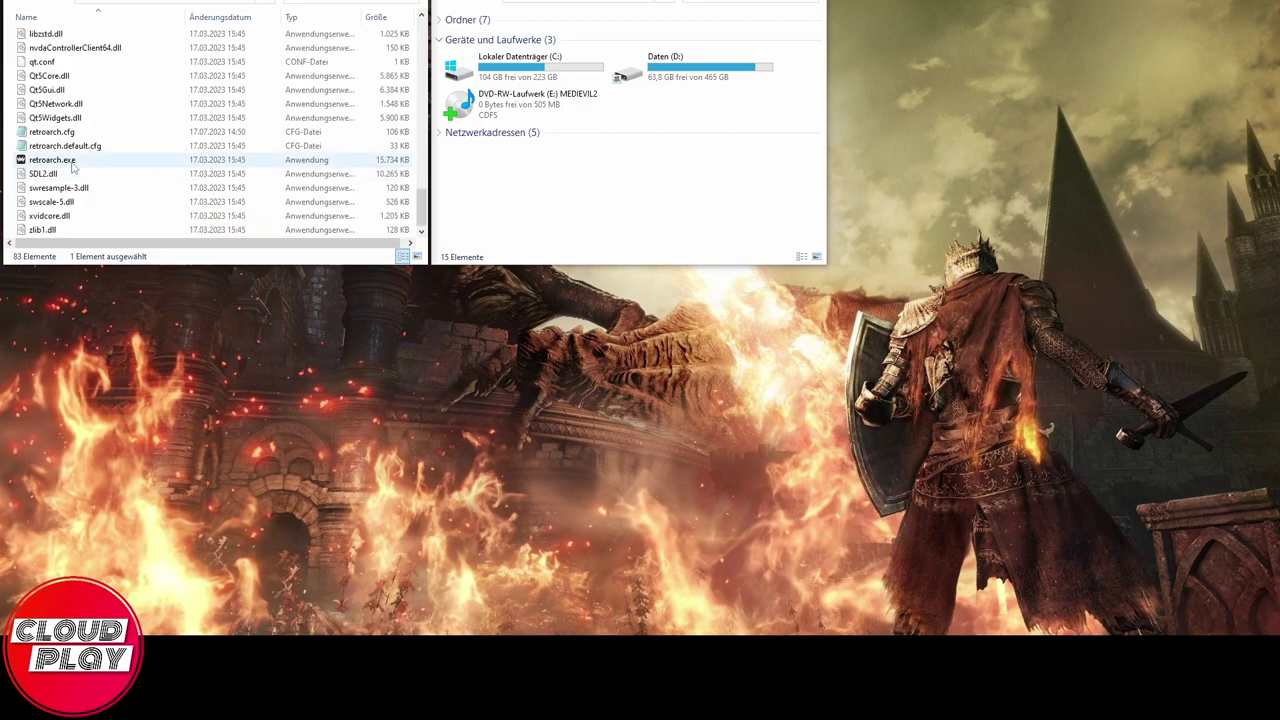
double_click(72, 166)
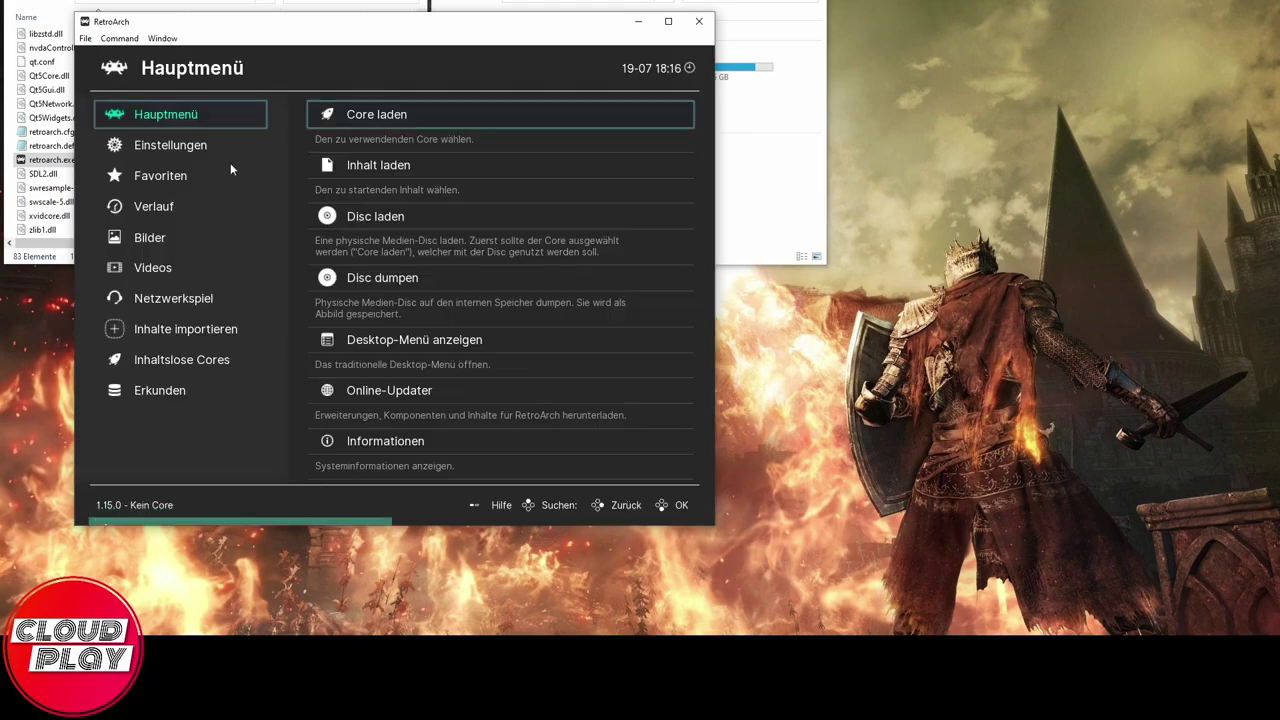
Load the Sony - PlayStation (Beetle PSX) core and start the physical MEDIEVIL2 disc through Disc laden.
click(373, 118)
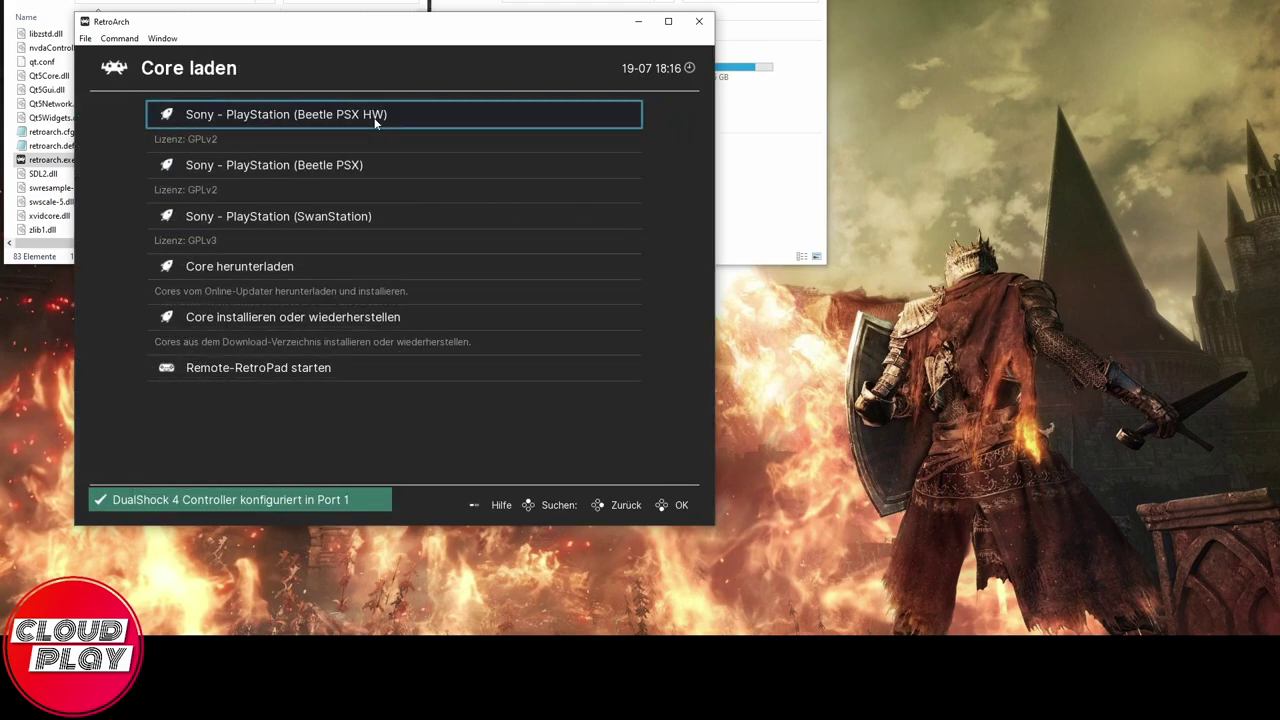
click(380, 163)
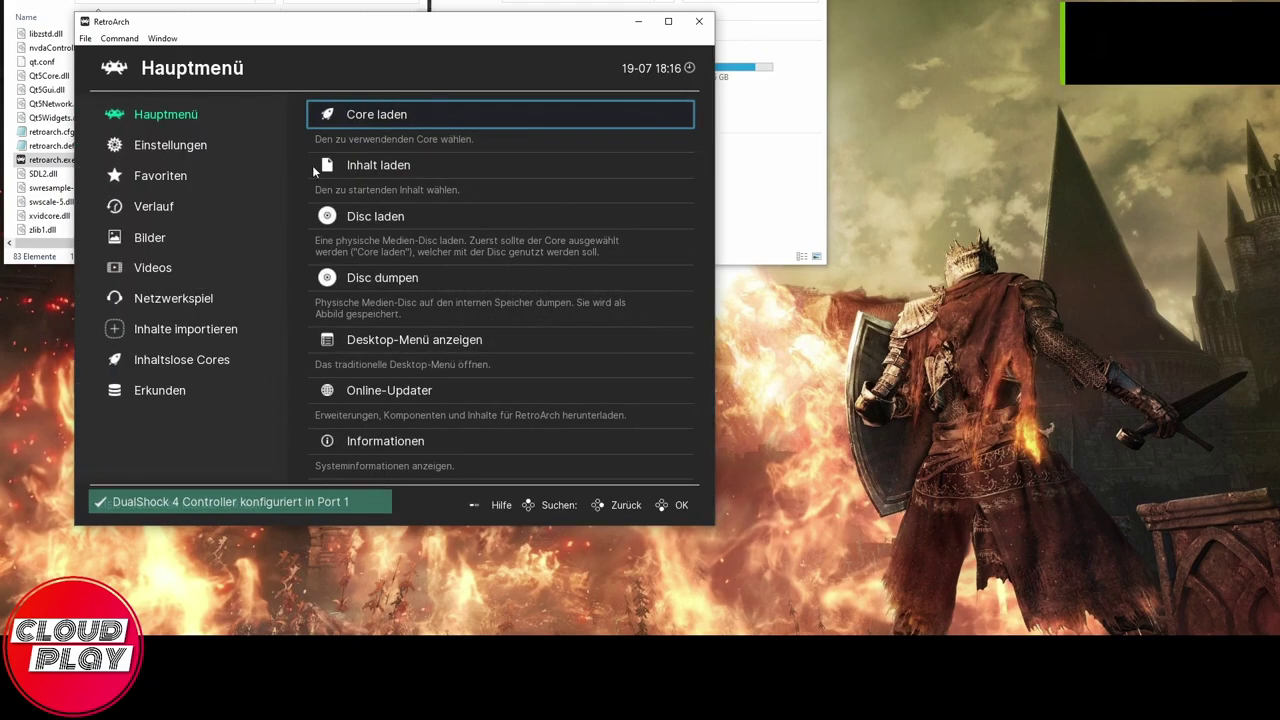
click(388, 217)
click(350, 120)
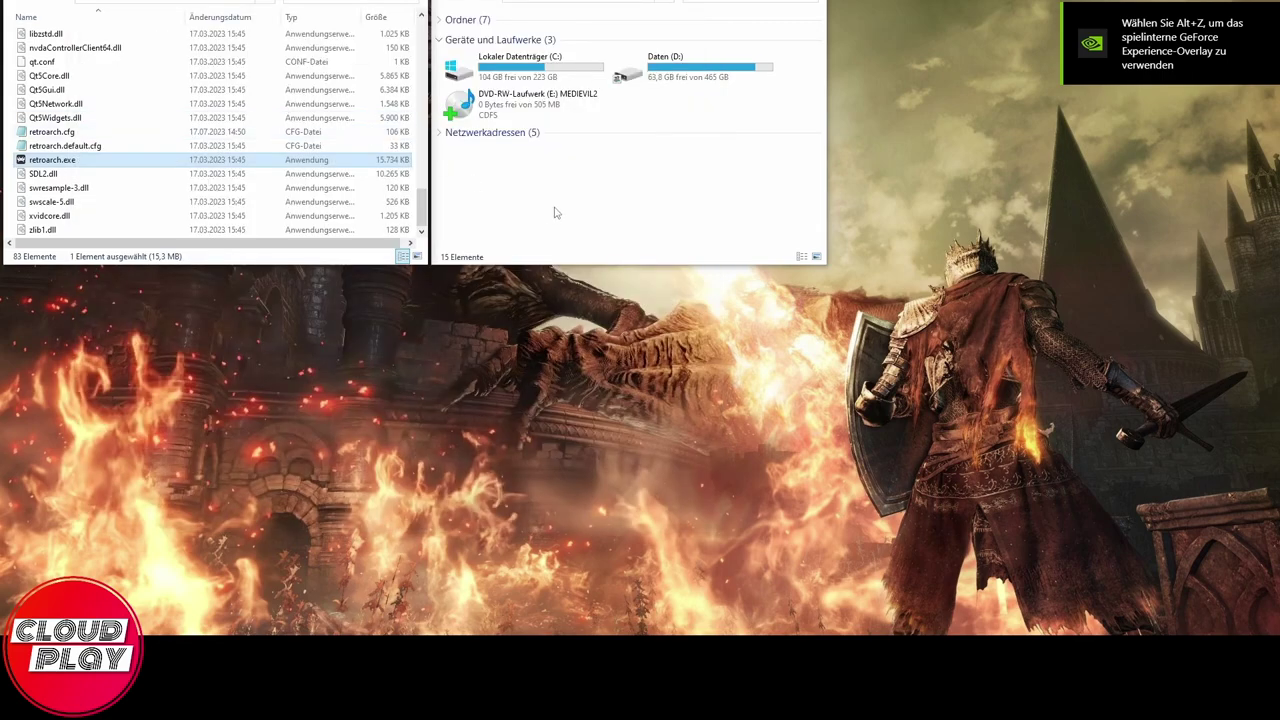
key(Return)
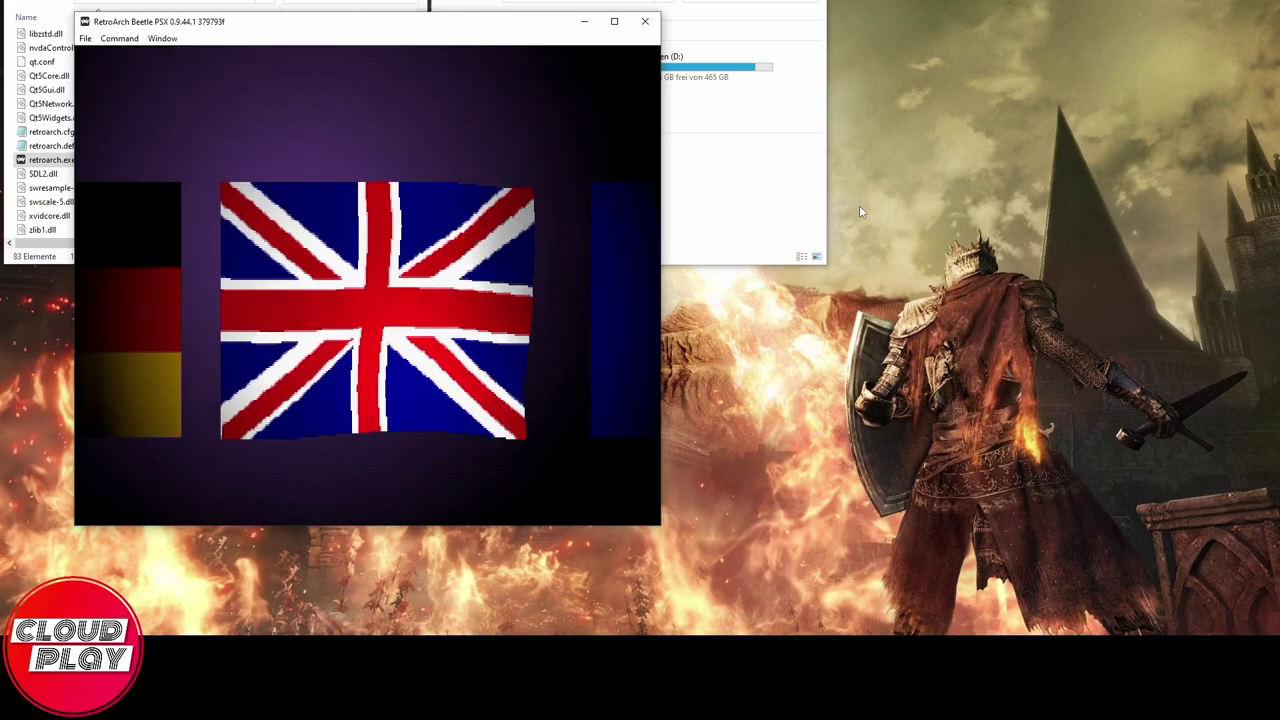
Choose German as the game language, let MediEvil 2 run to its title screen, and quit RetroArch.
key(Left)
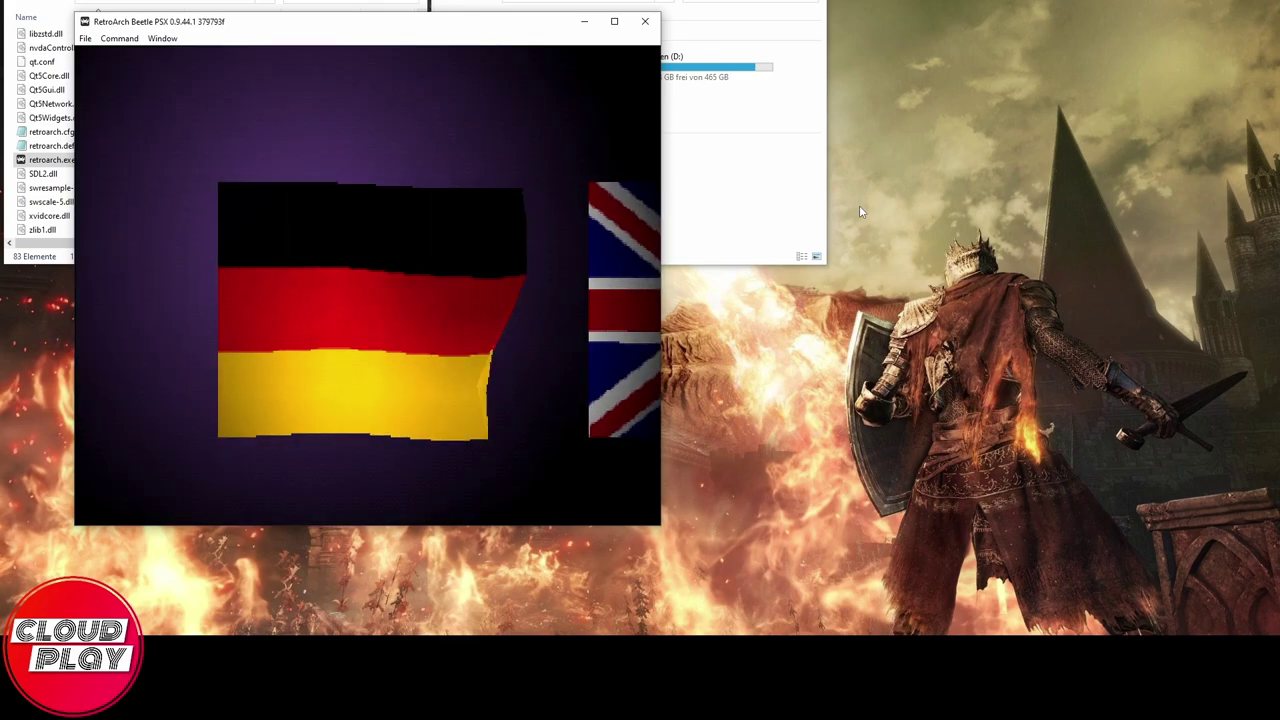
key(Return)
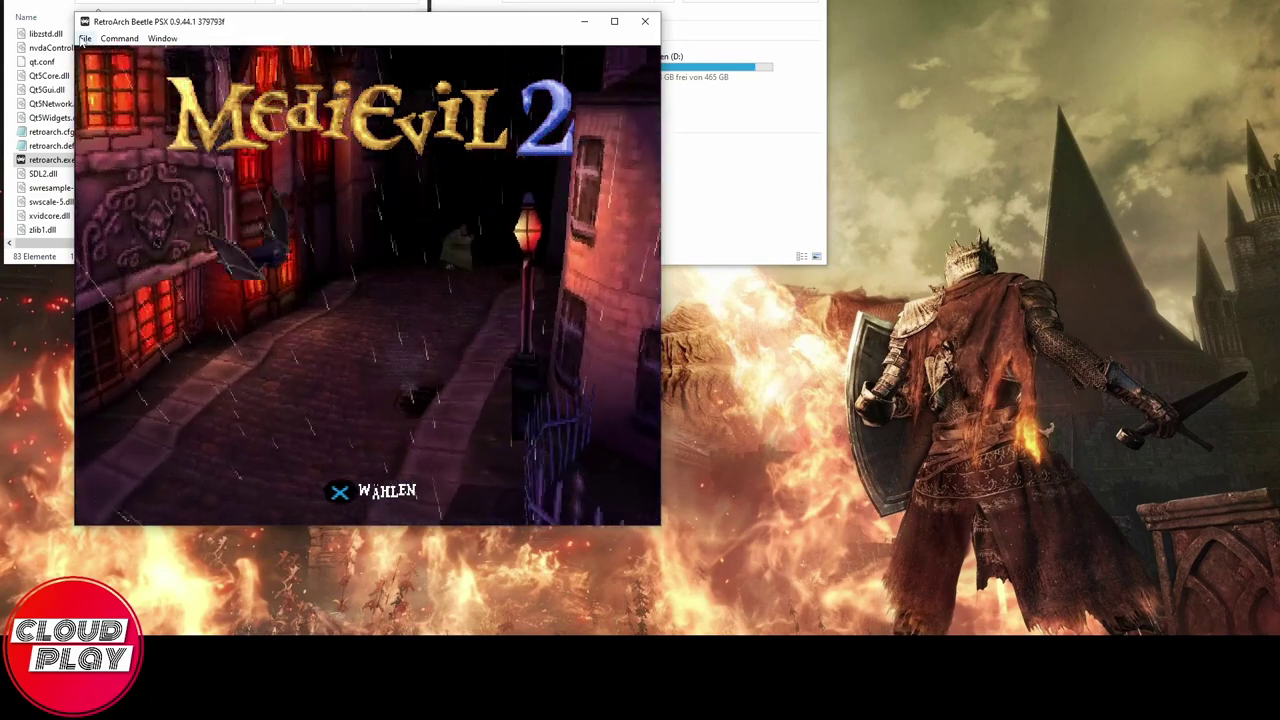
click(85, 38)
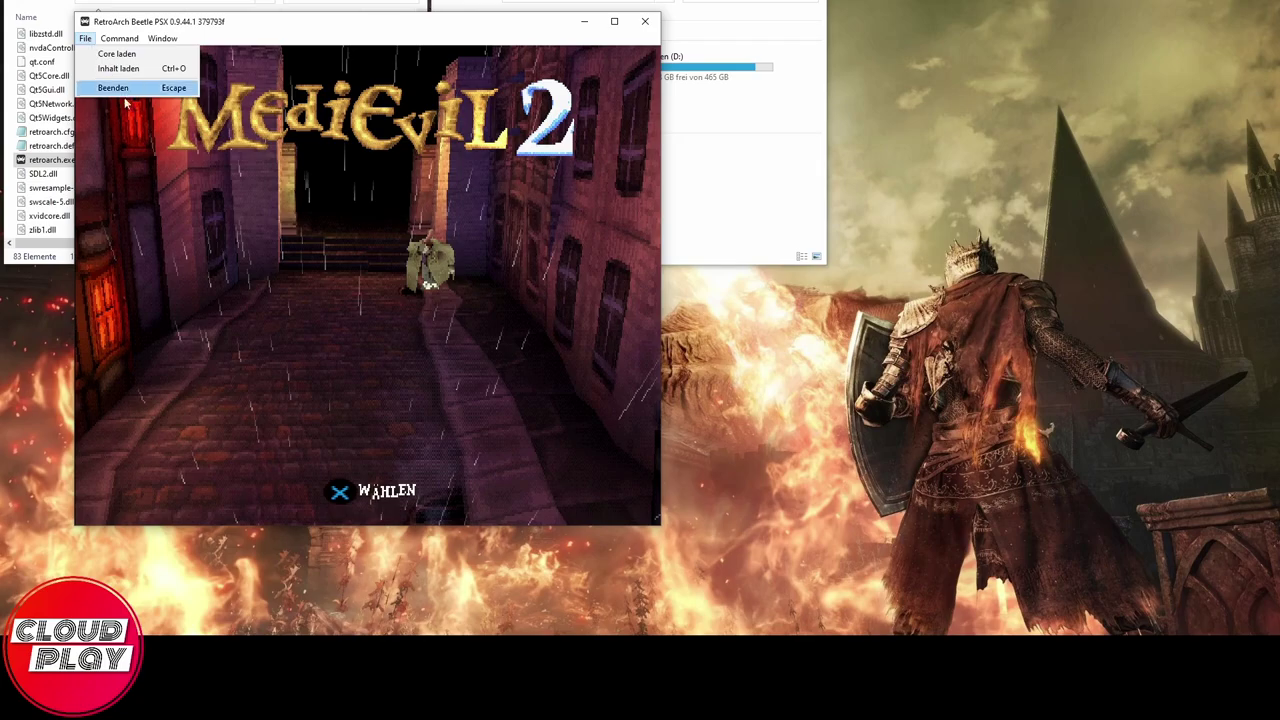
click(110, 89)
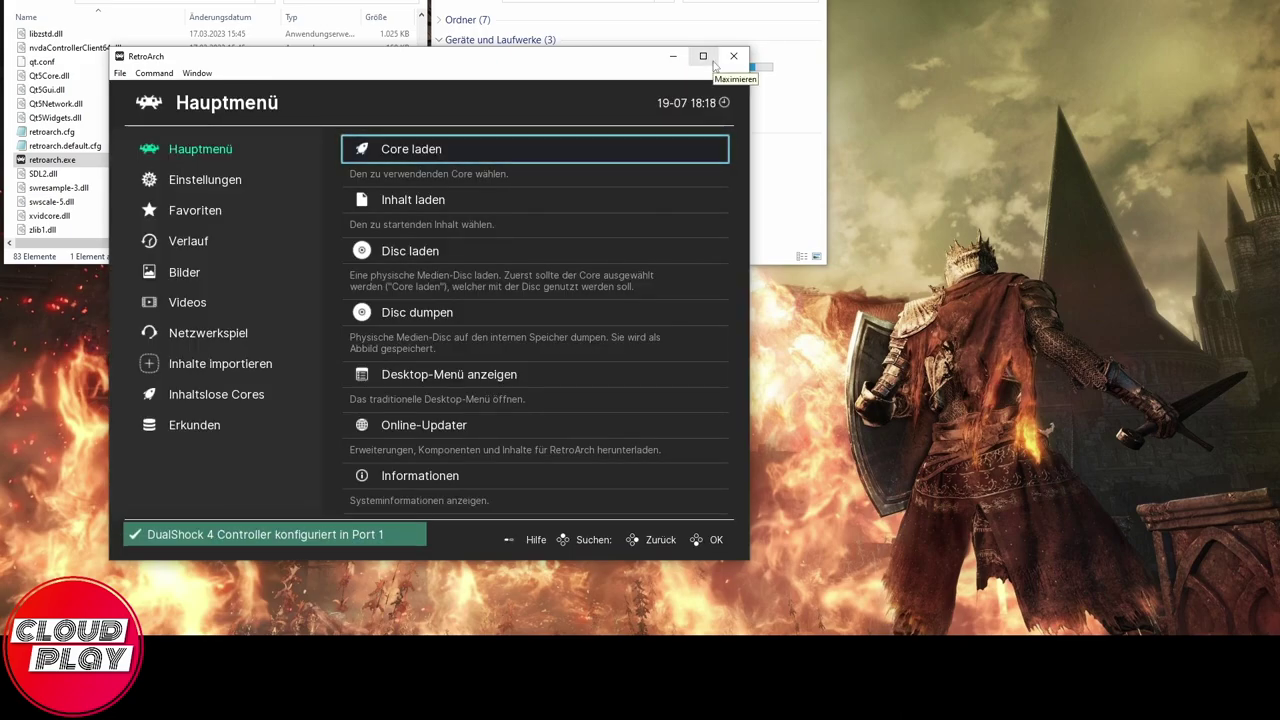
Go to RetroArch's Inhalte importieren section and select Verzeichnis scannen.
key(Left)
key(Down)
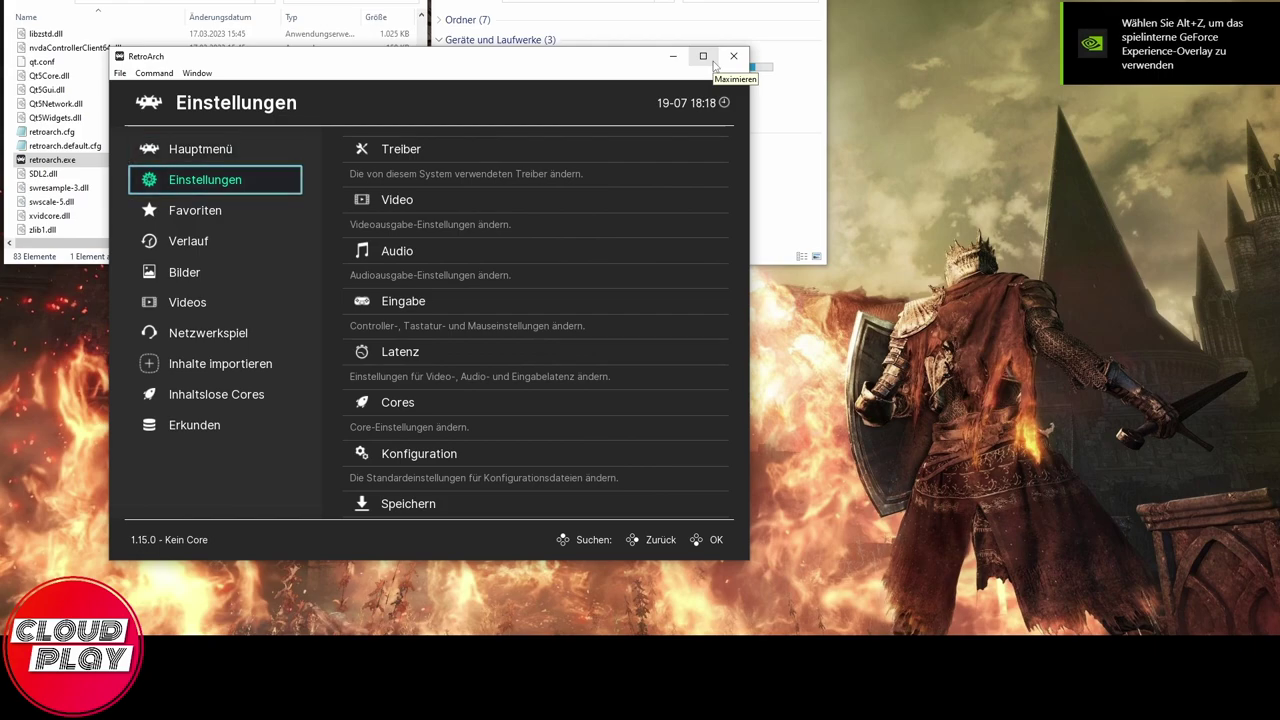
key(Up)
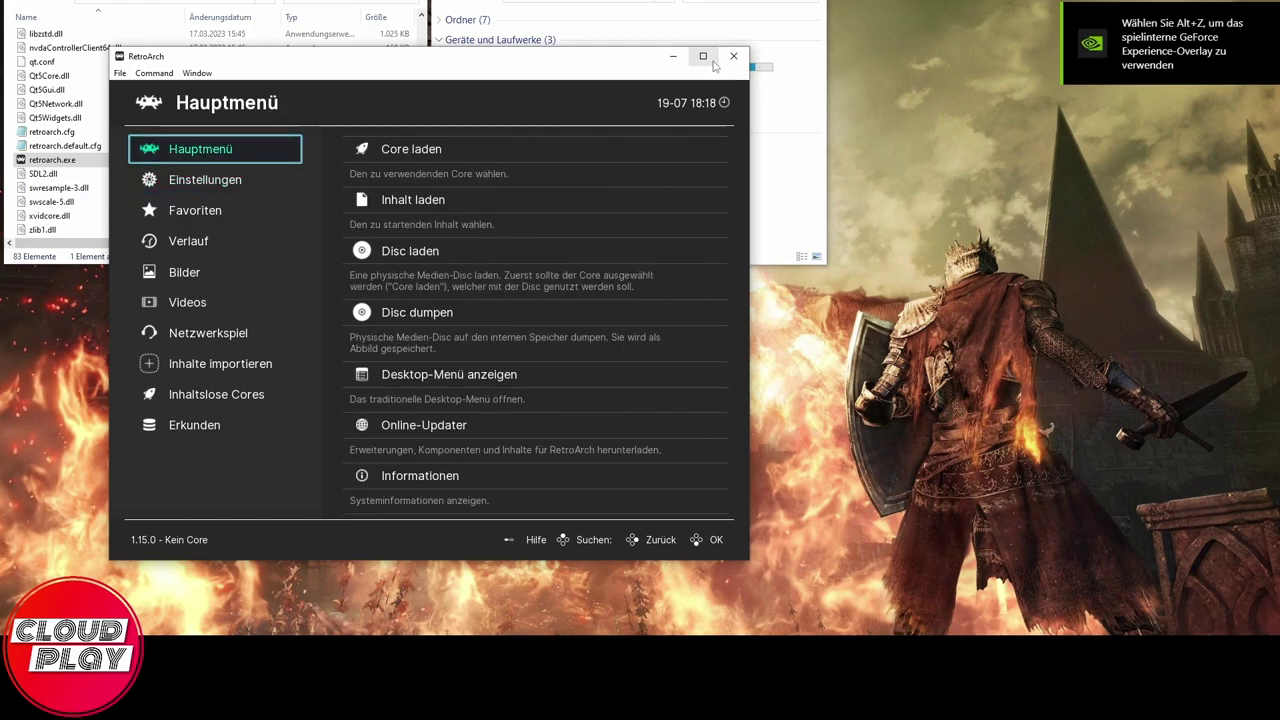
key(Down)
key(Down)
key(Down)
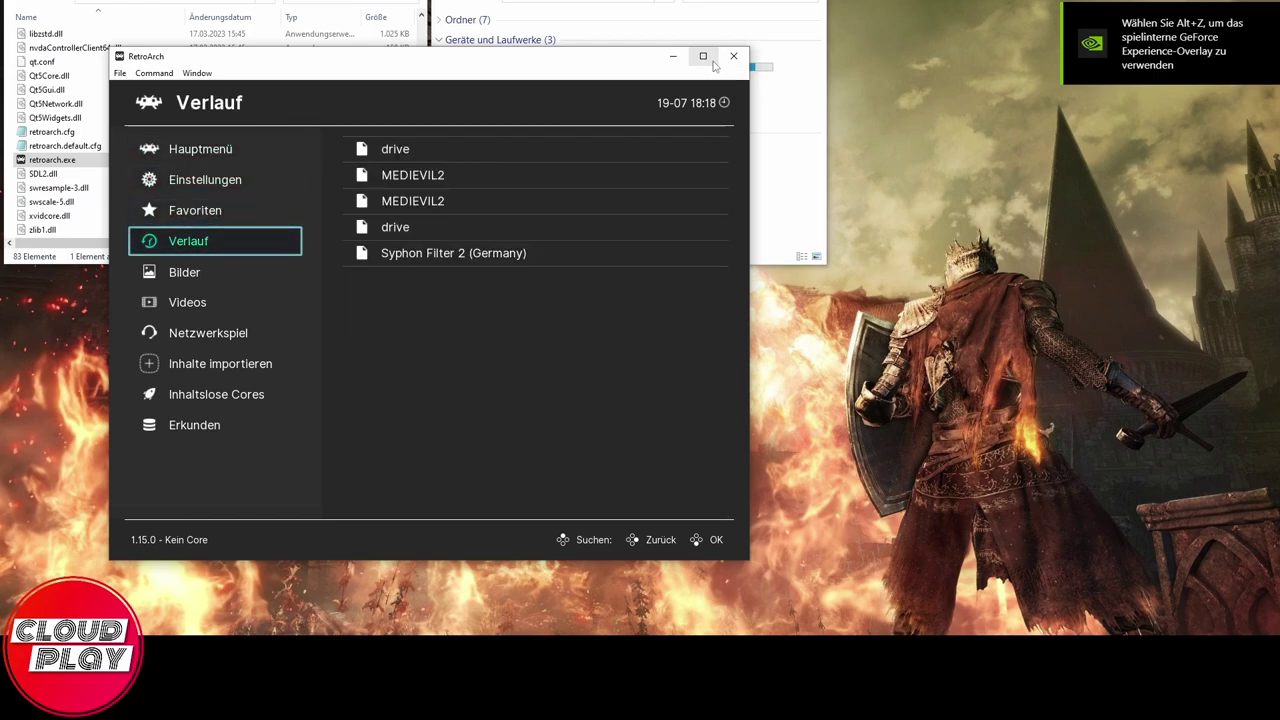
key(Down)
key(Down)
key(Down)
key(Down)
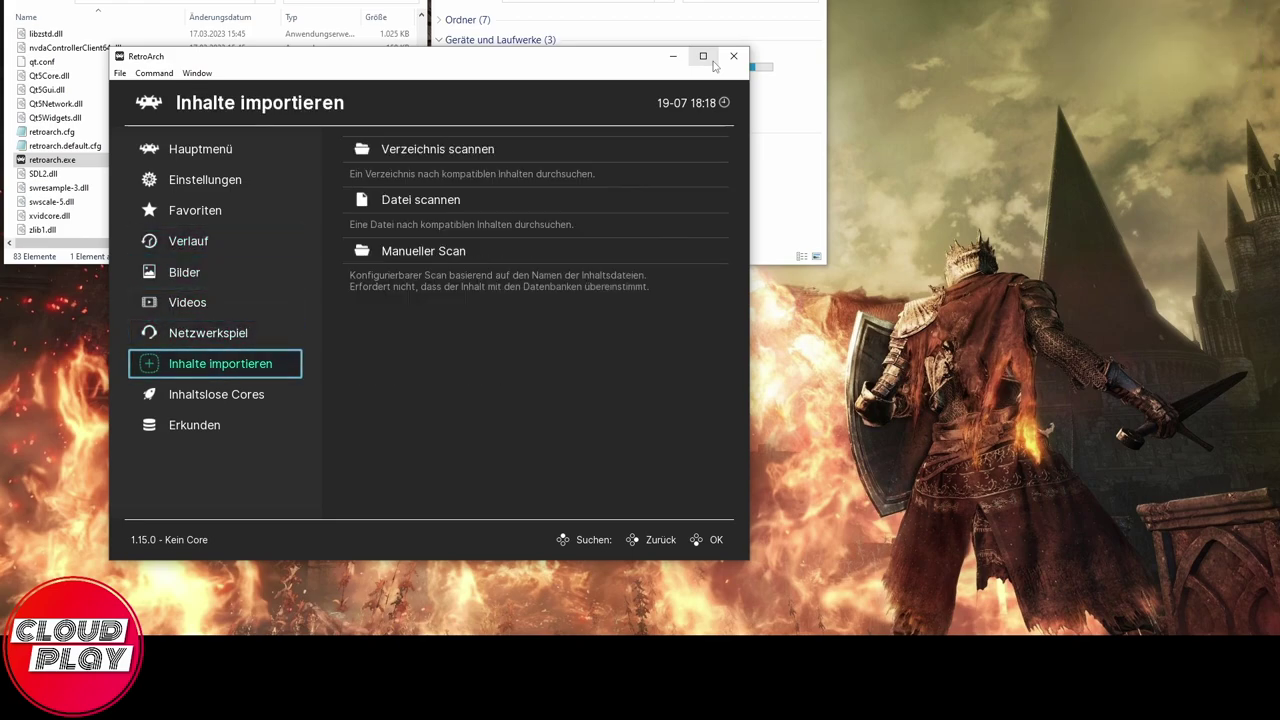
key(Right)
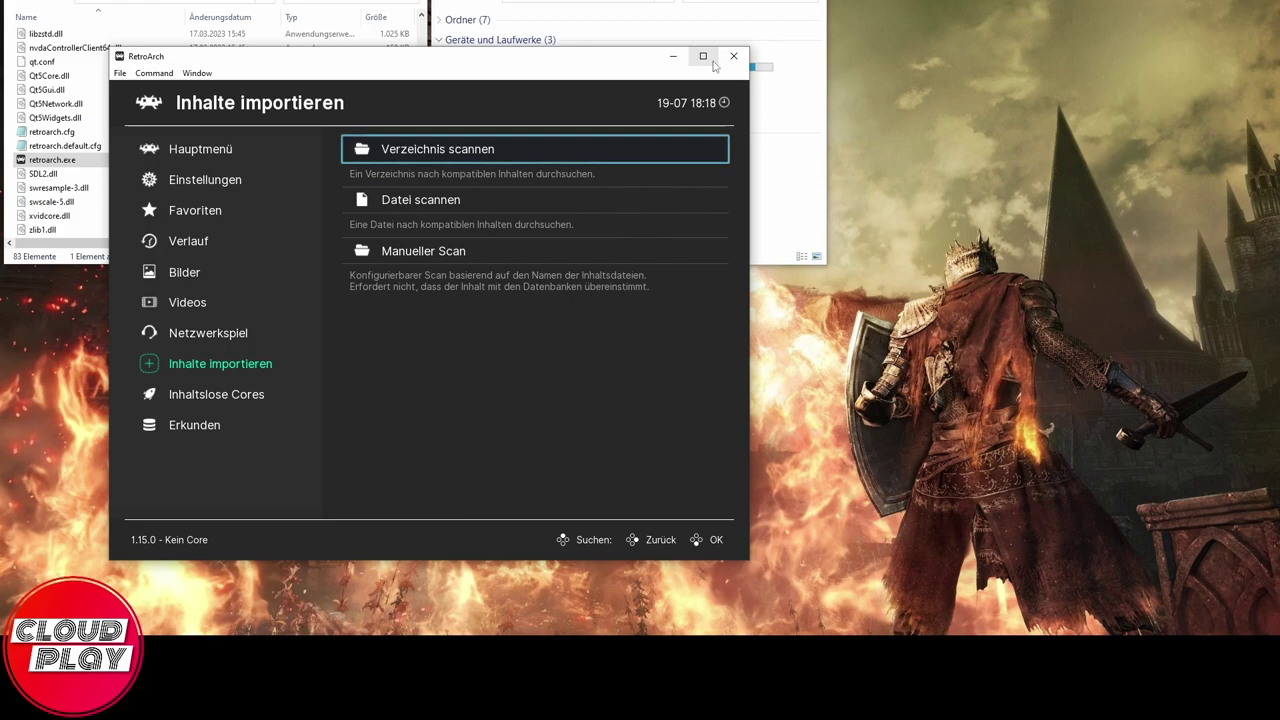
Scan the directory Y:\00_Iso for compatible content and return to the Inhalte importieren section.
key(Return)
key(Down)
key(Down)
key(Down)
key(Down)
key(Down)
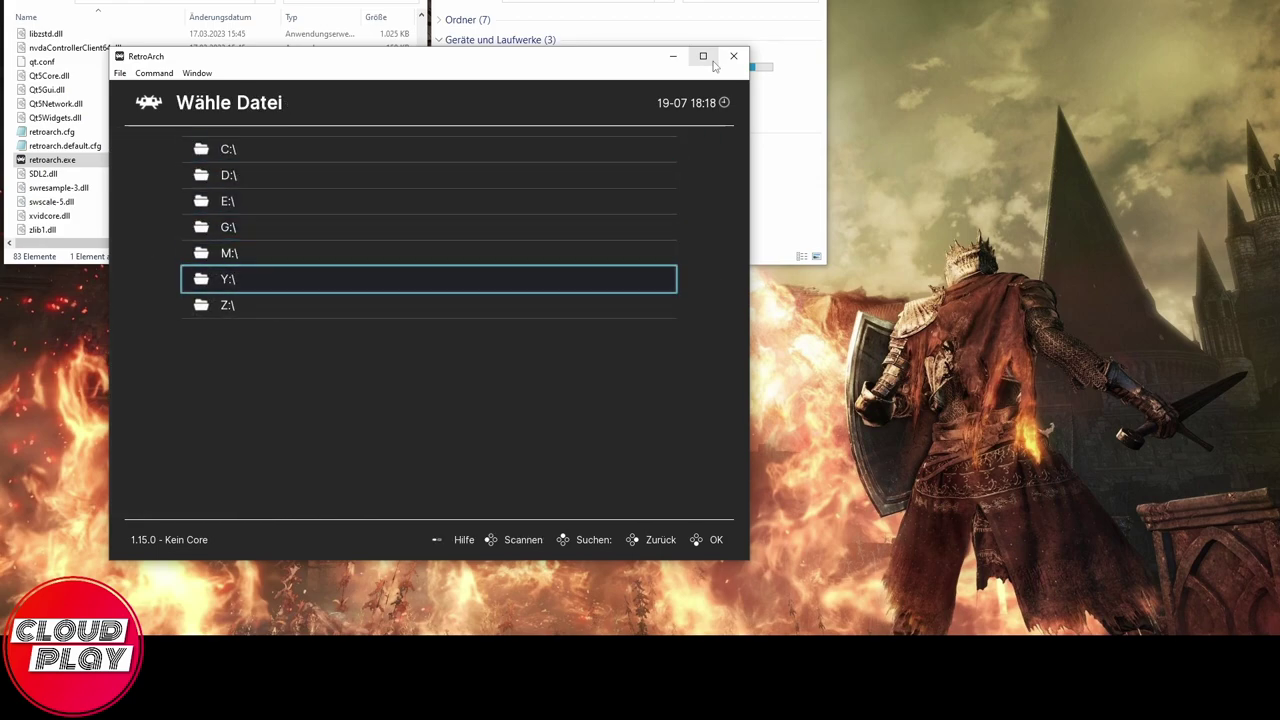
key(Return)
key(Down)
key(Down)
key(Return)
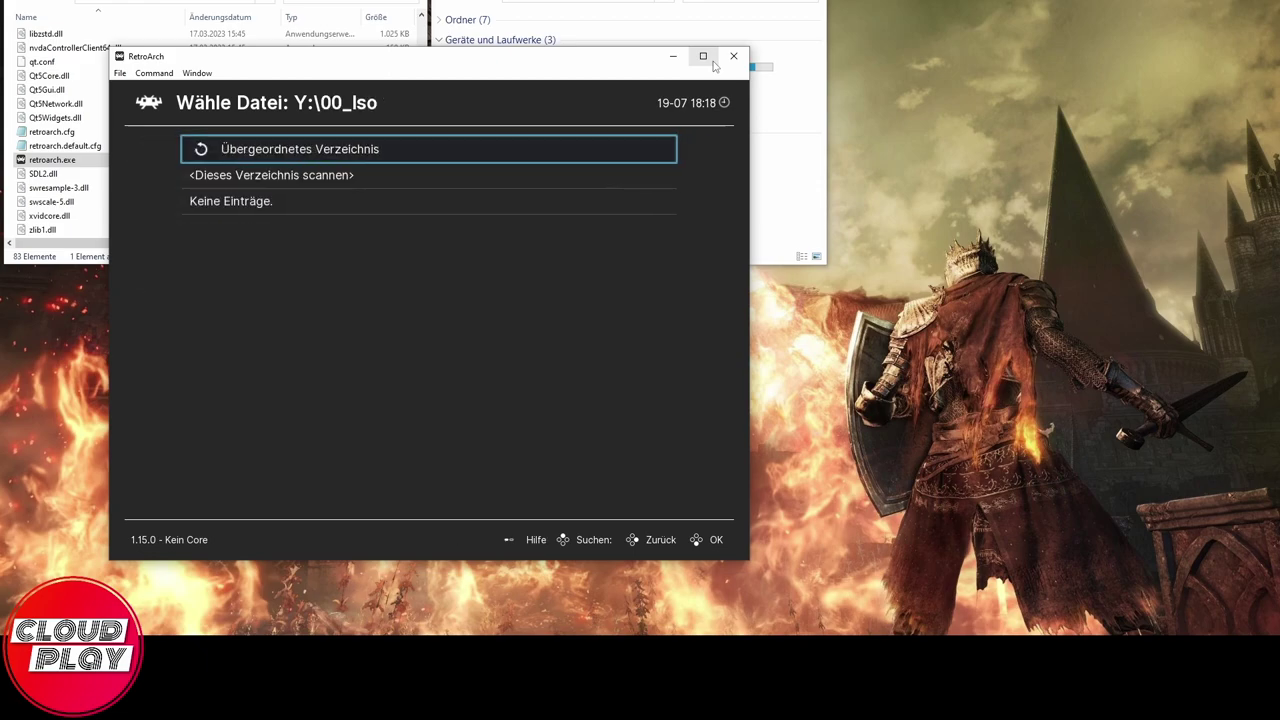
key(Down)
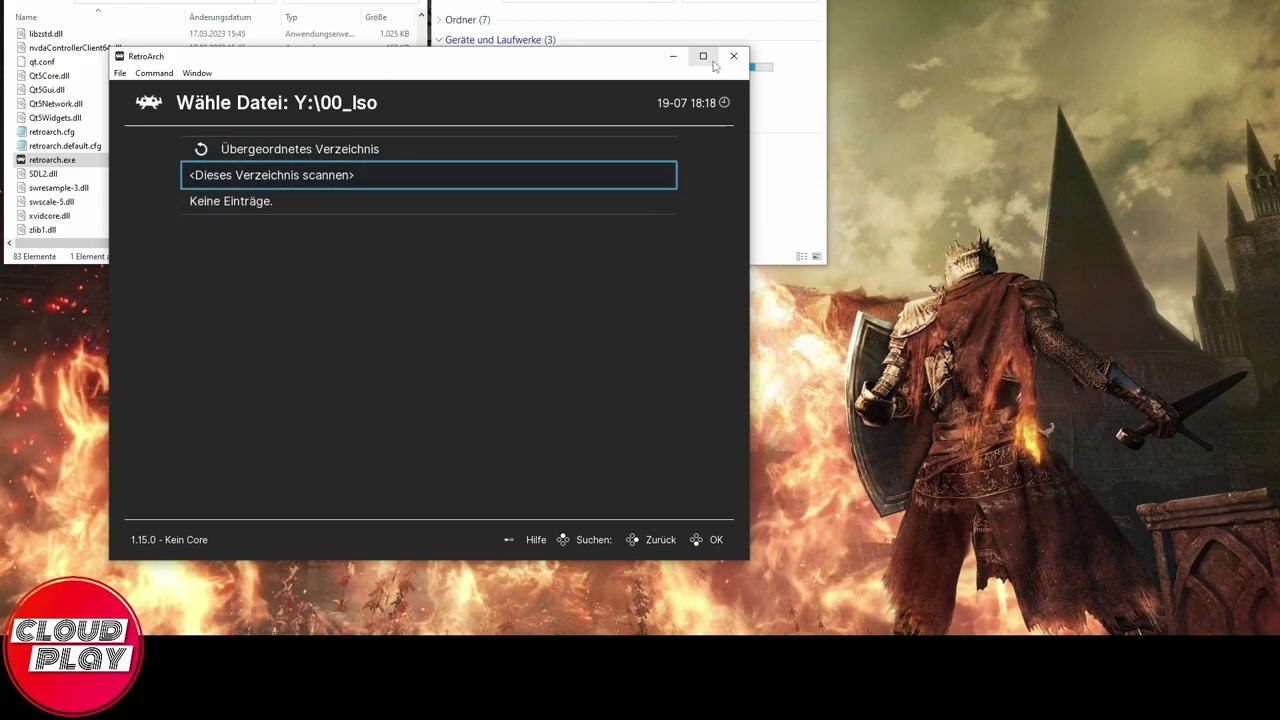
key(Return)
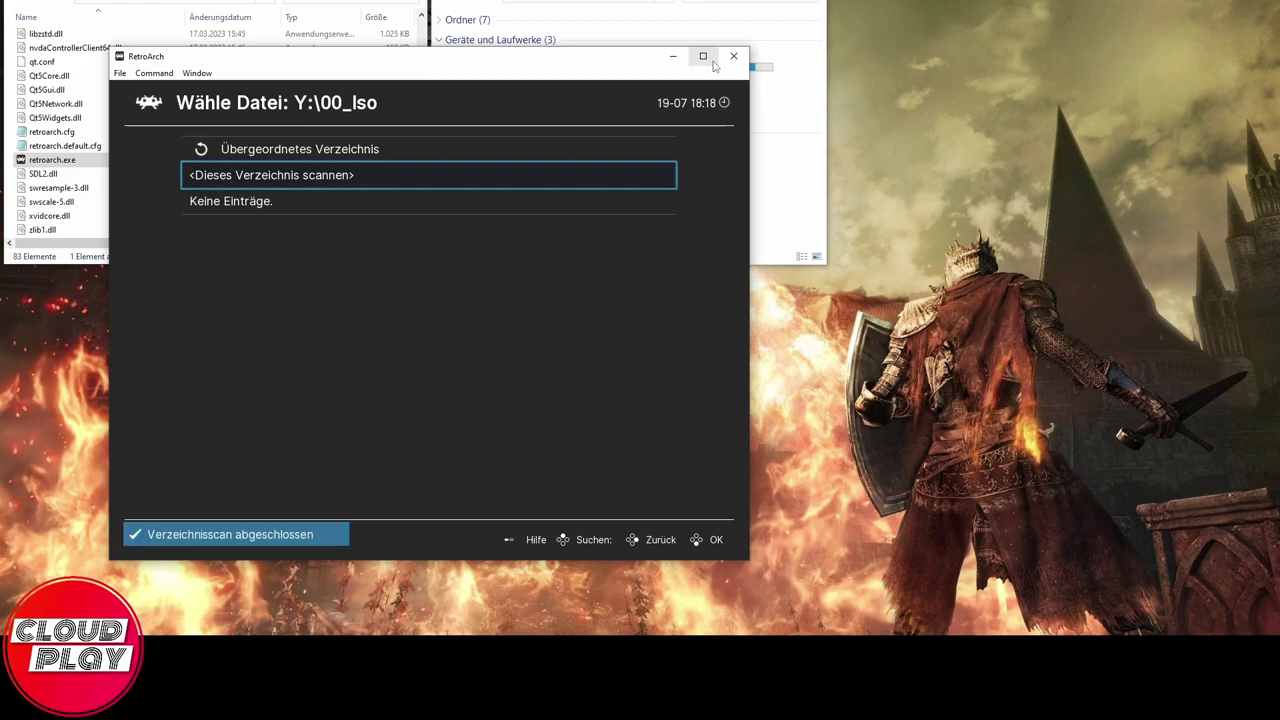
key(BackSpace)
key(BackSpace)
key(BackSpace)
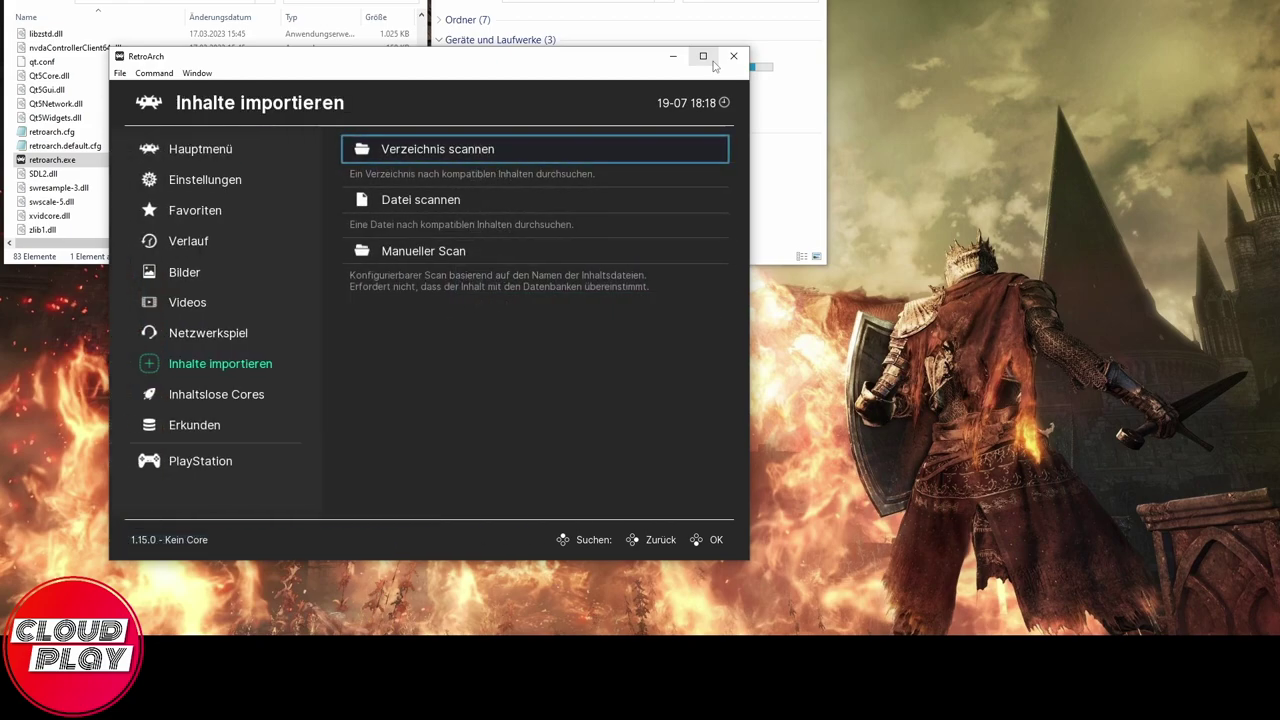
key(BackSpace)
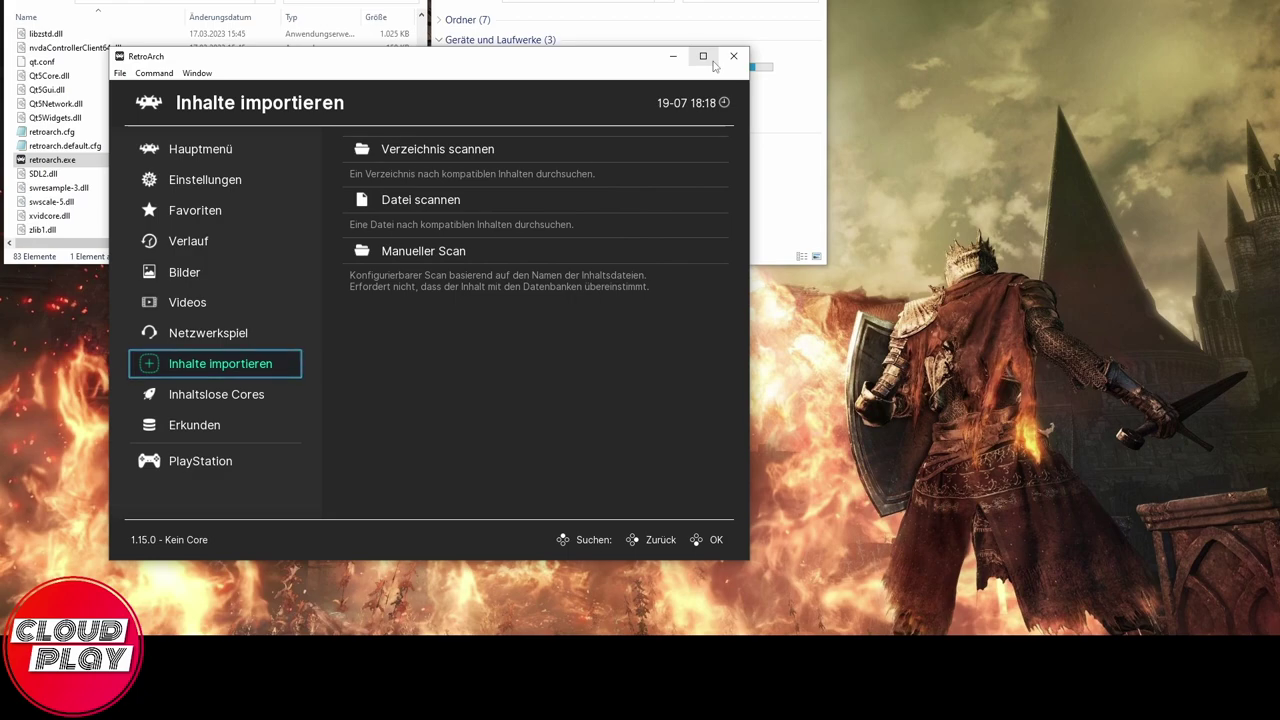
Open the PlayStation playlist and select the MediEvil 2 (Europe) (En,Fr,De) entry.
key(Down)
key(Down)
key(Down)
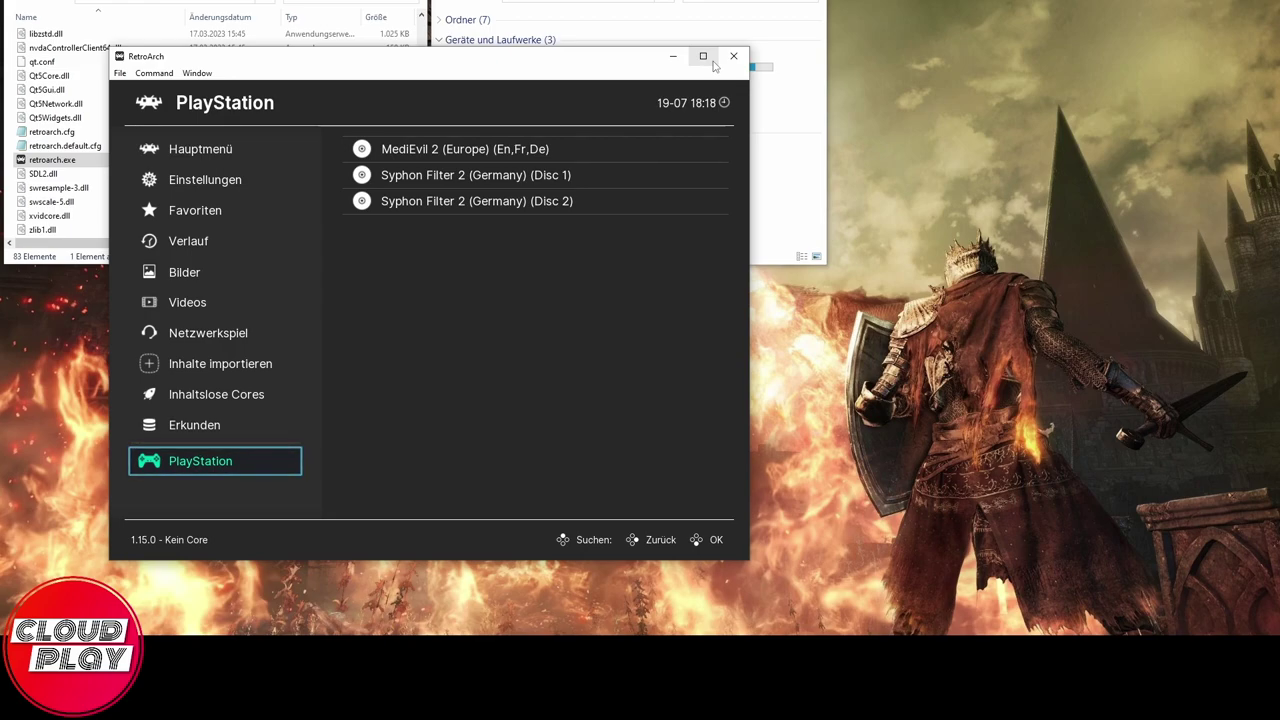
key(Right)
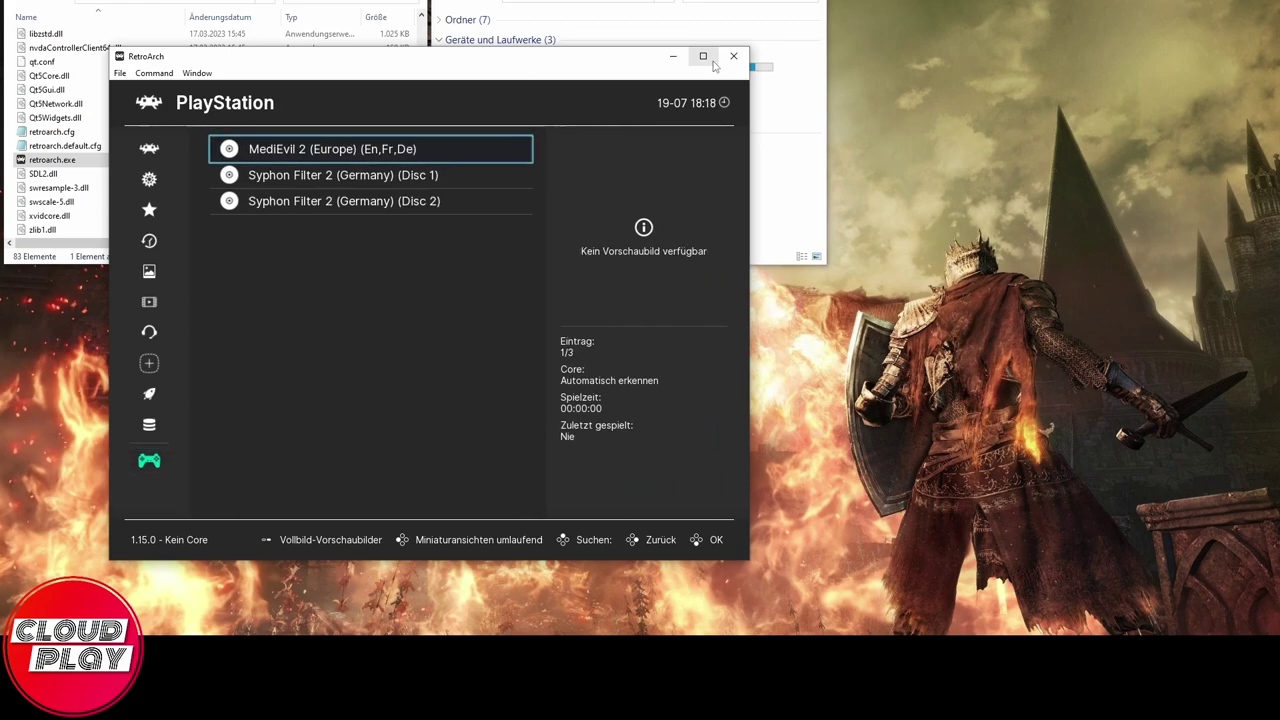
key(Left)
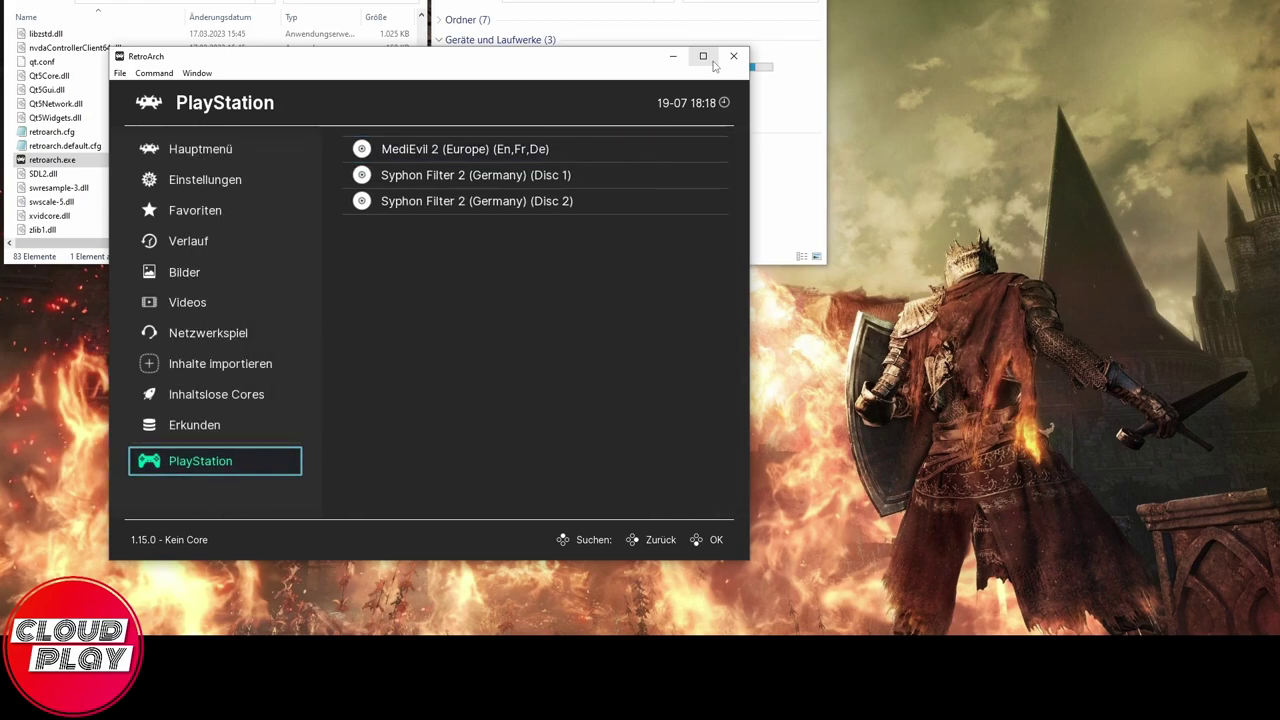
key(Right)
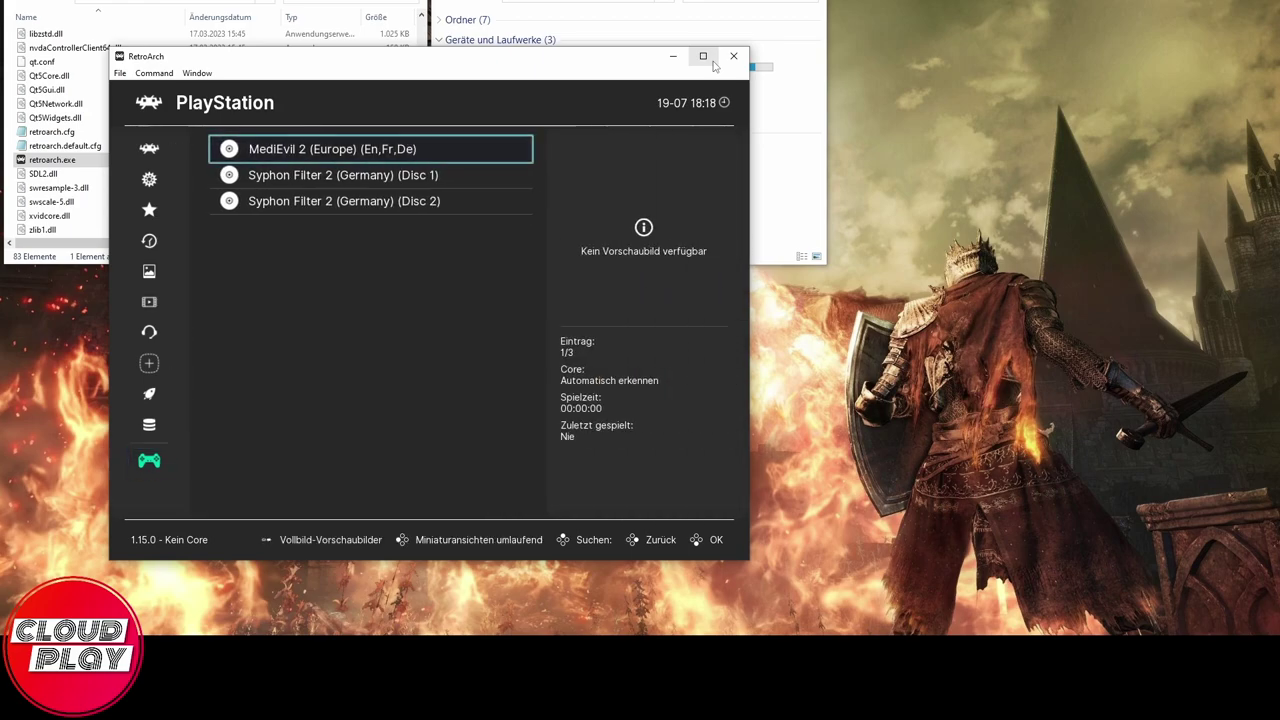
key(Down)
key(Down)
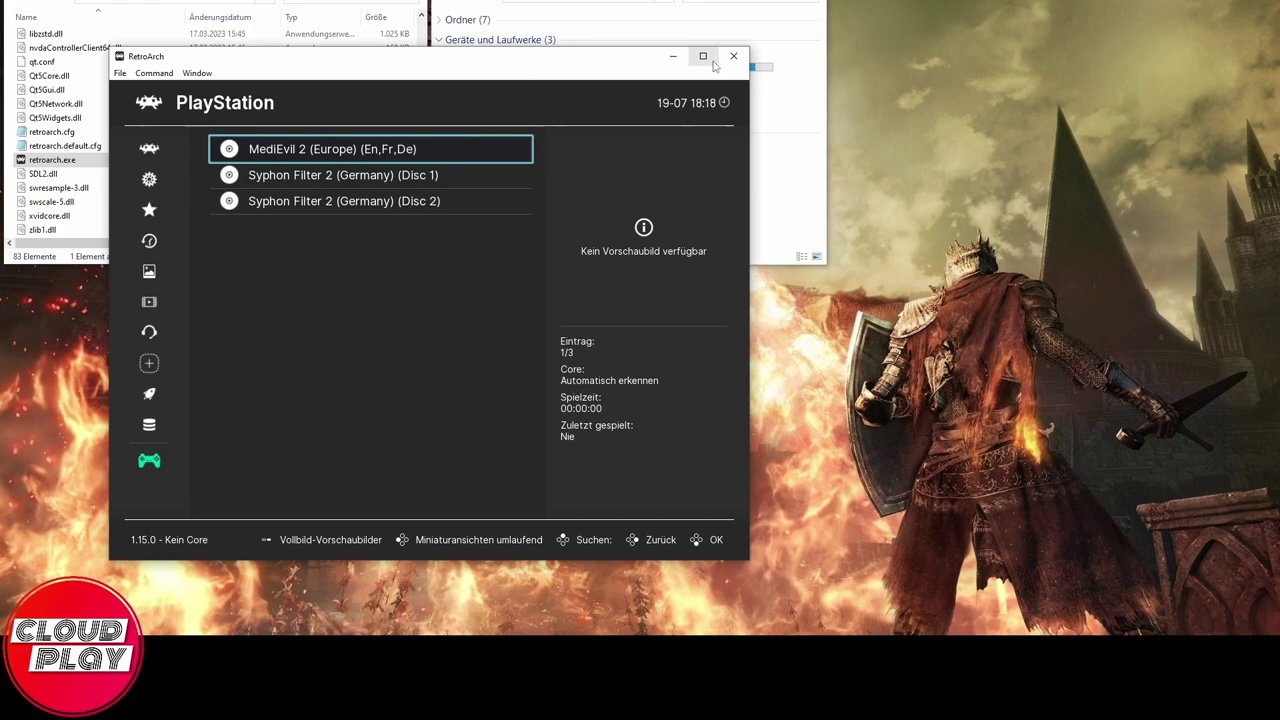
Assign the Sony - PlayStation (Beetle PSX) core to MediEvil 2 (Europe) and start the game.
key(Return)
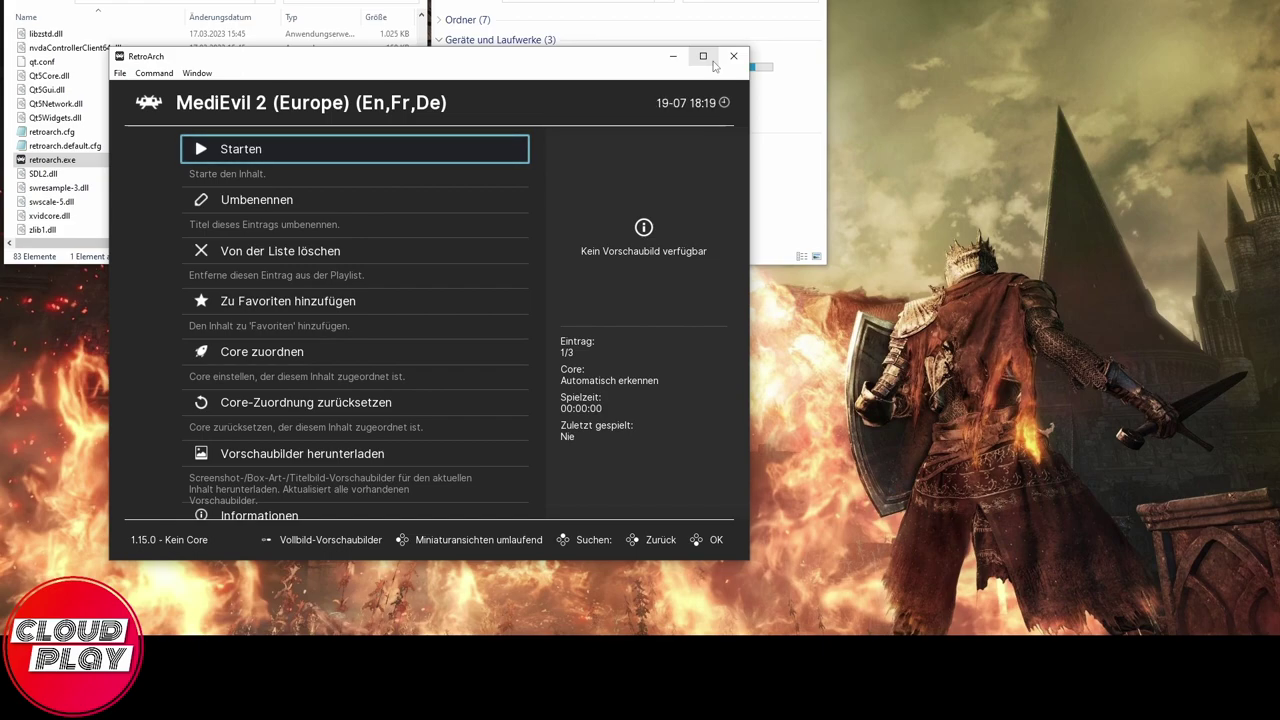
key(Return)
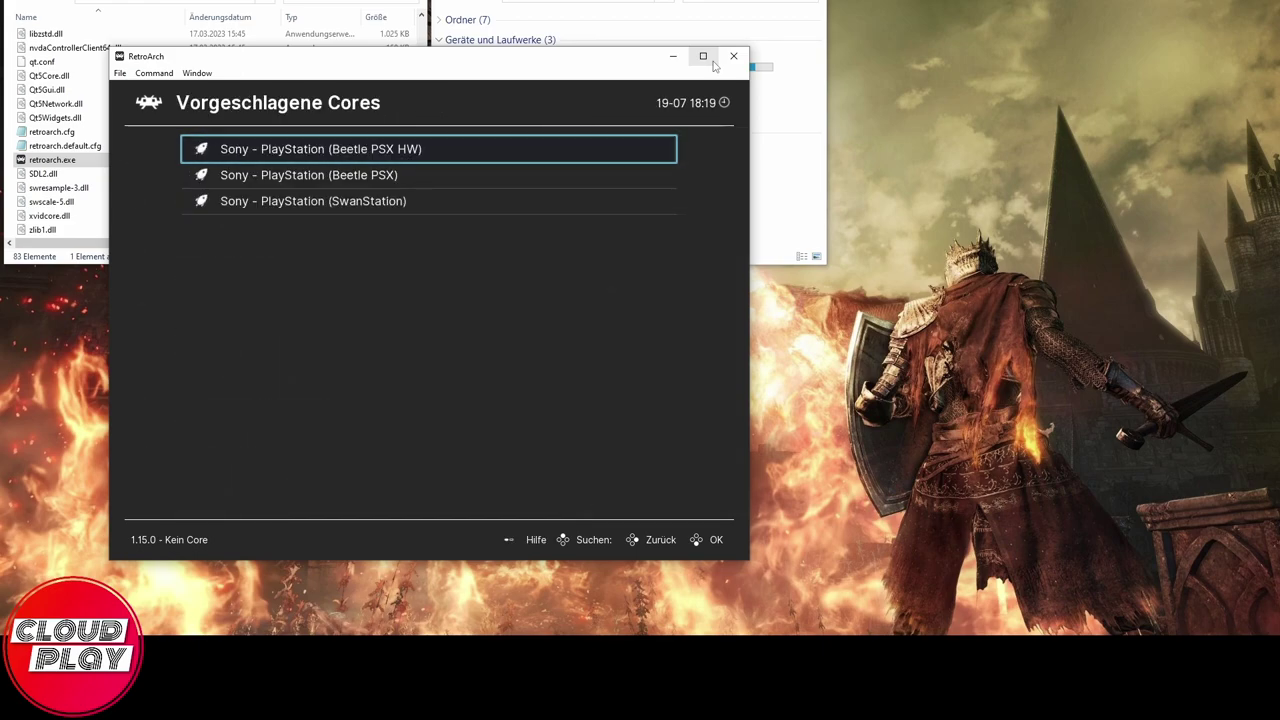
key(Down)
key(Down)
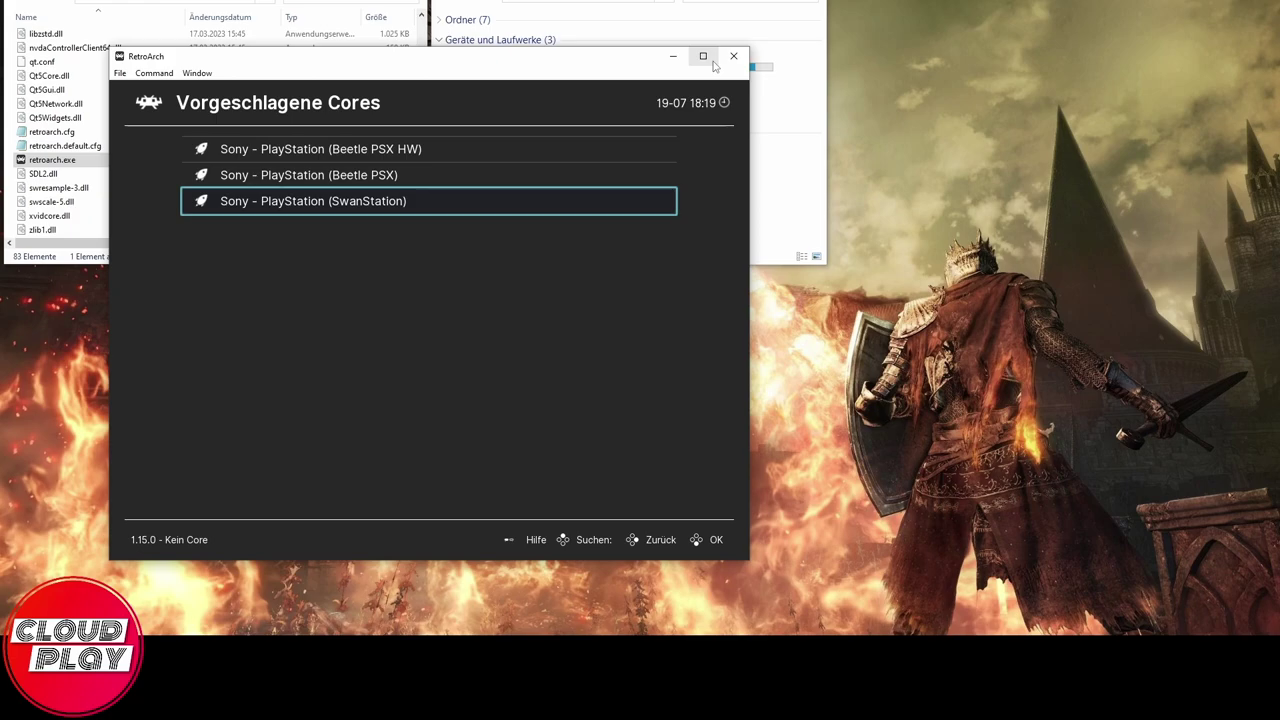
key(Up)
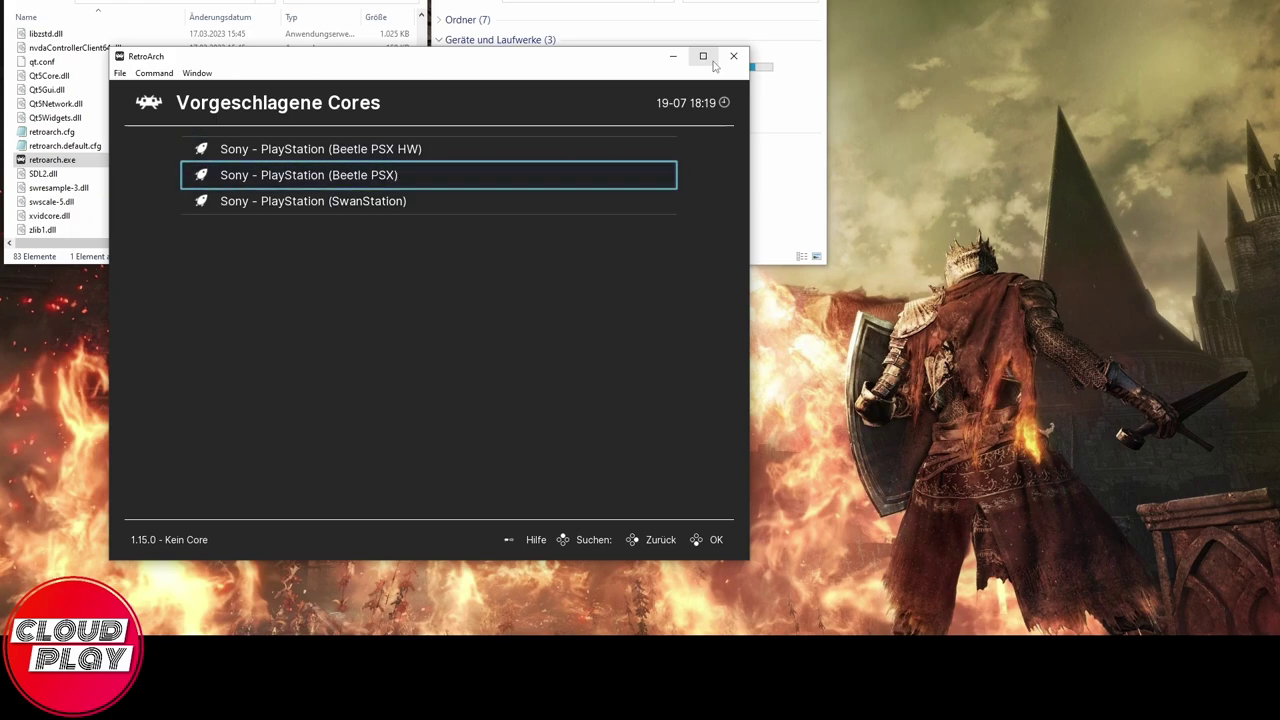
key(Down)
key(Up)
key(Return)
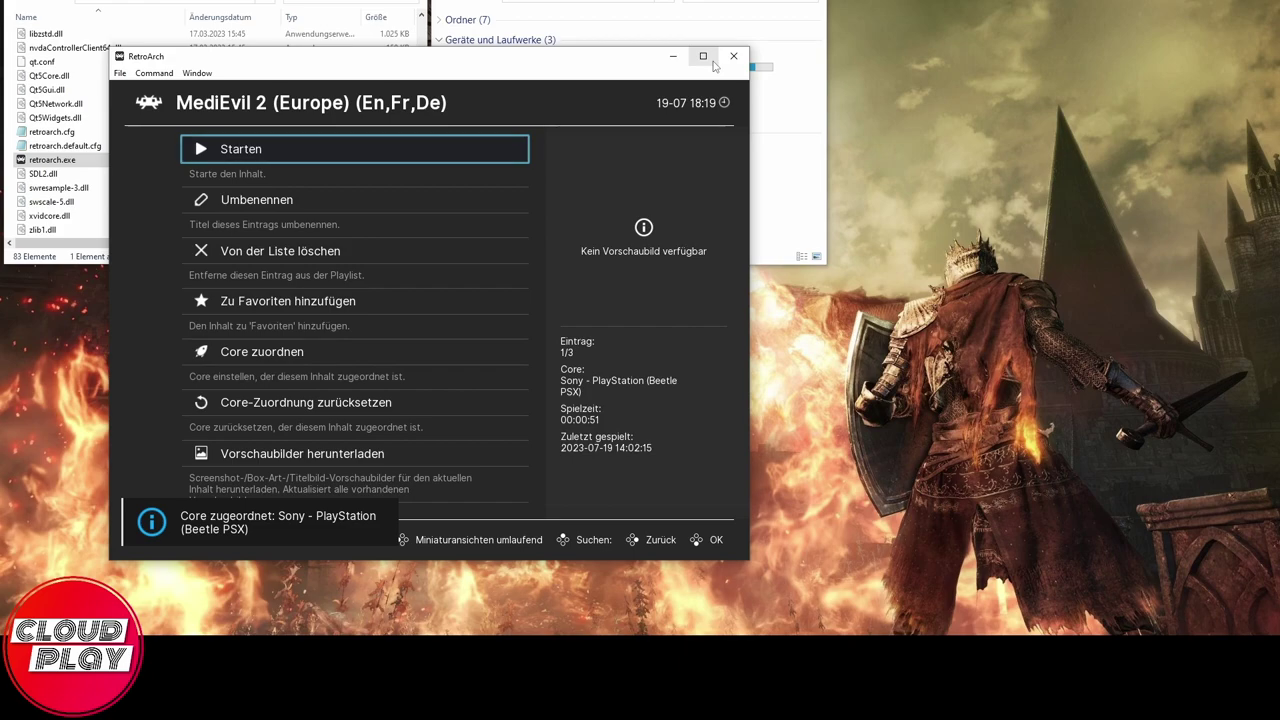
key(Return)
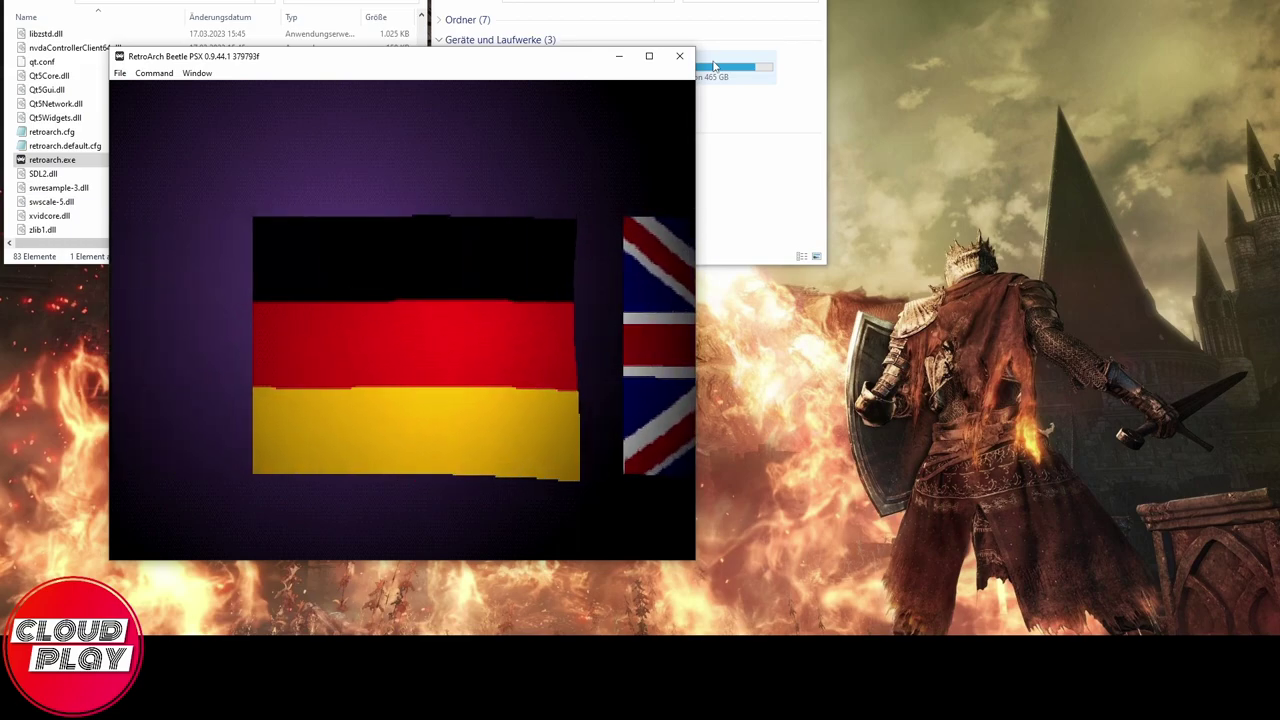
Choose German as the game language and continue past the MediEvil 2 title screen to the Neues Spiel selection.
key(Right)
key(Right)
key(Left)
key(Left)
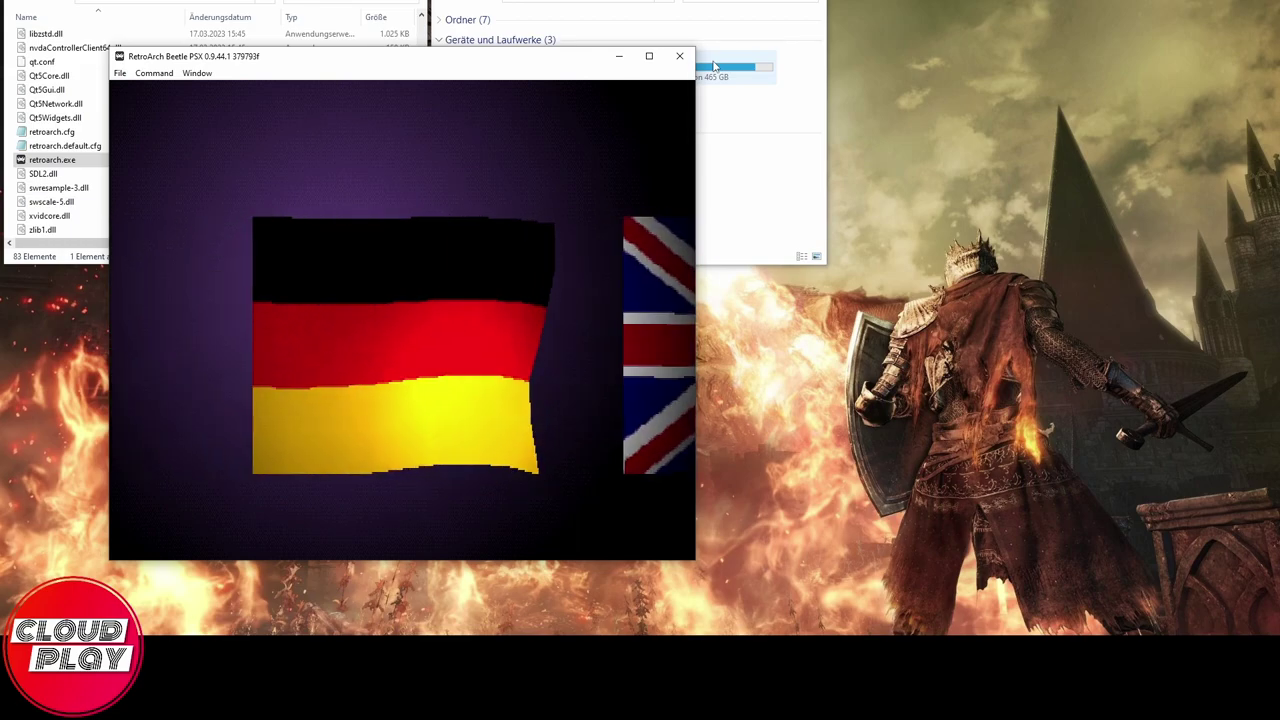
key(Return)
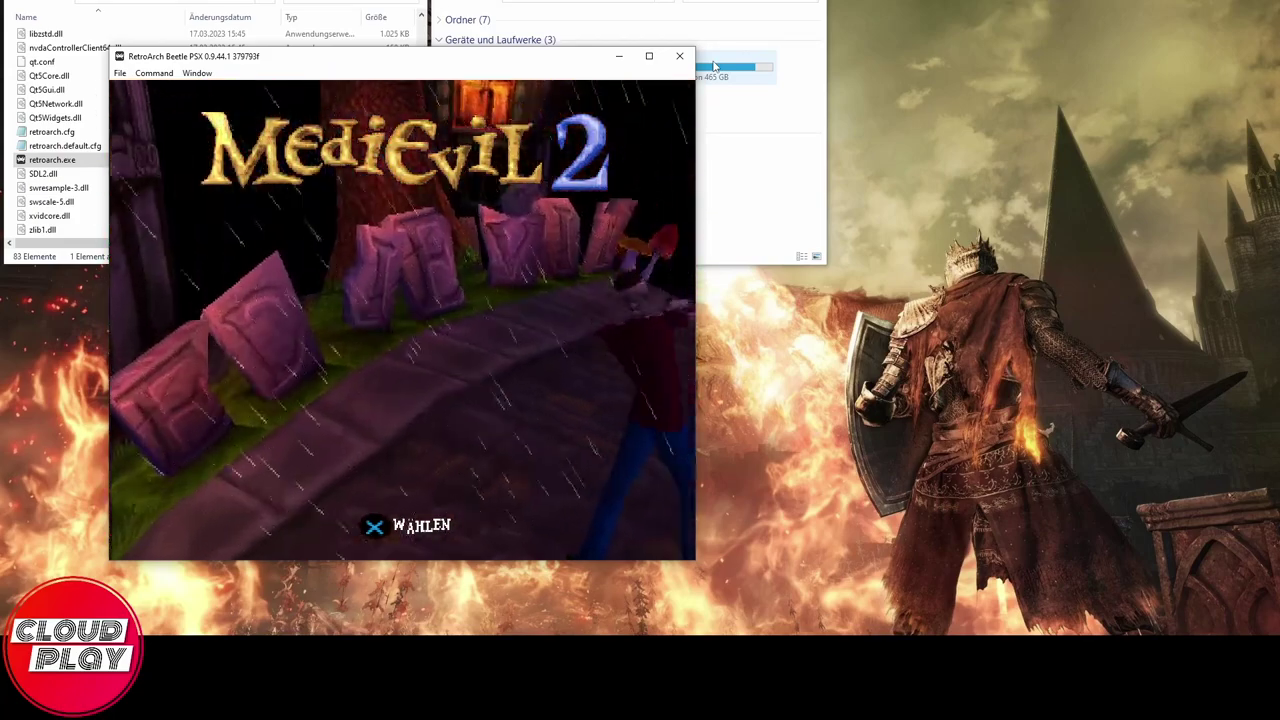
key(Return)
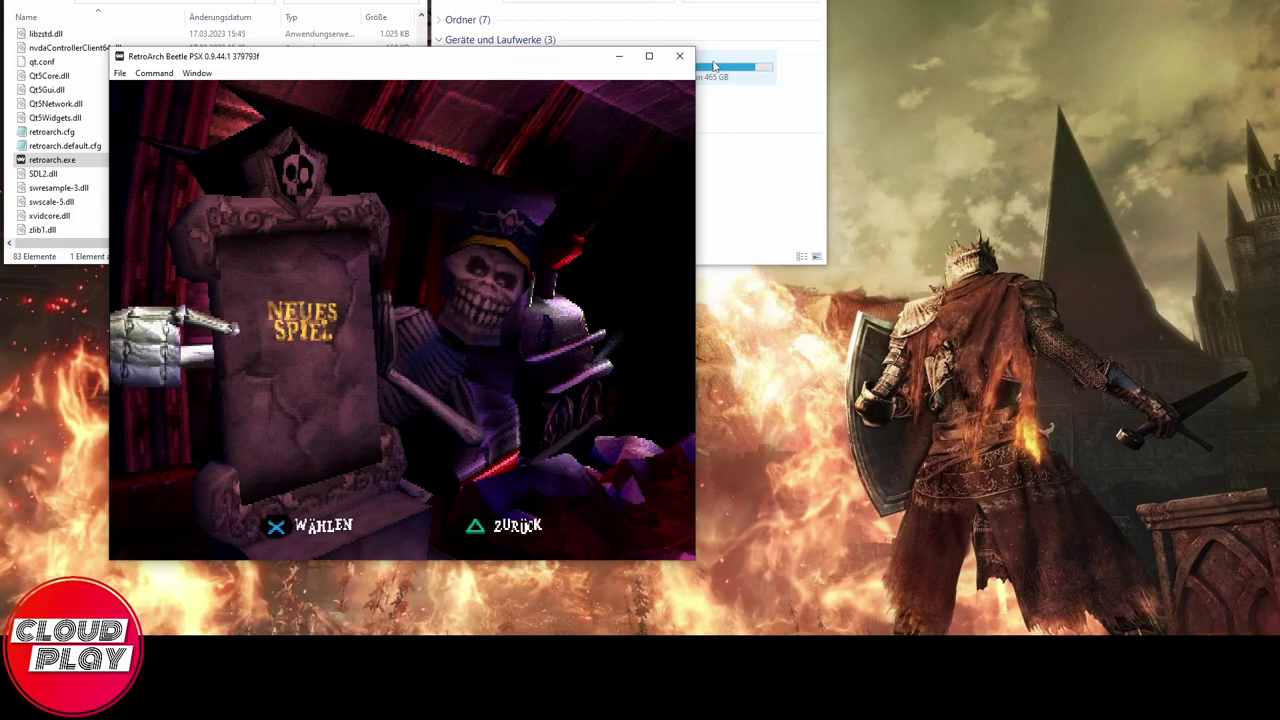
Quit RetroArch and restart it with retroarch.exe.
click(119, 73)
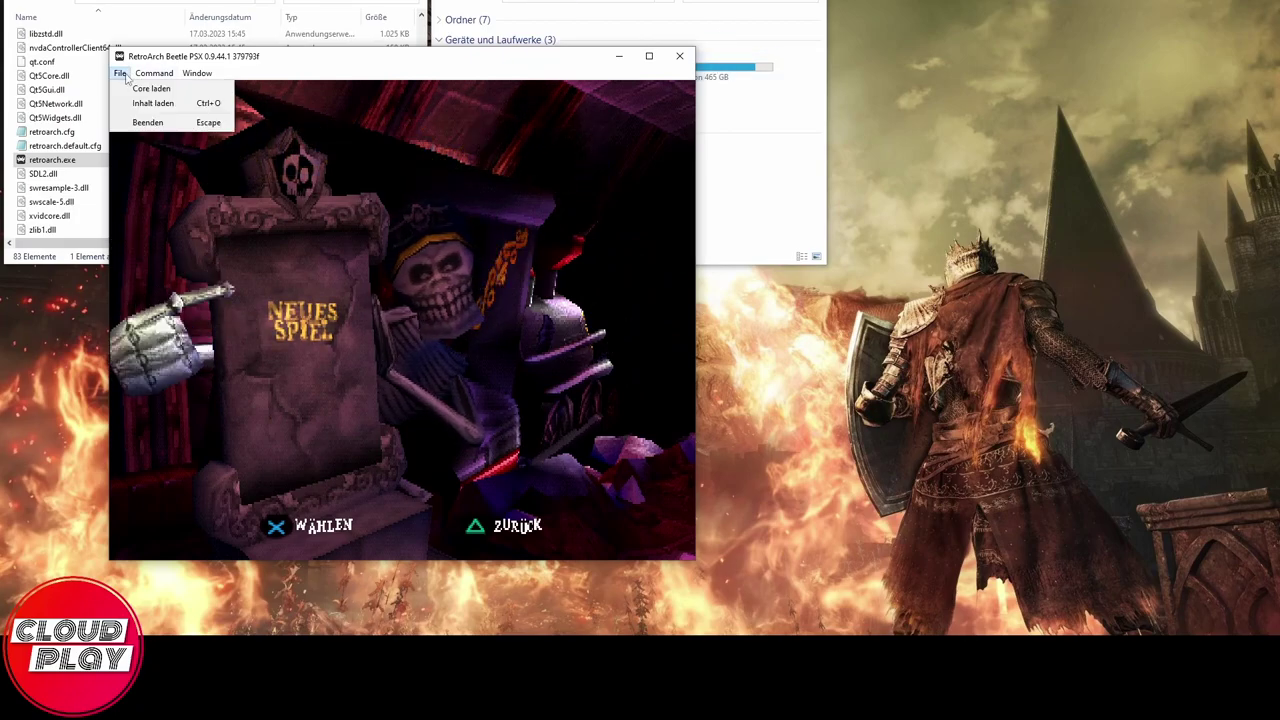
click(148, 122)
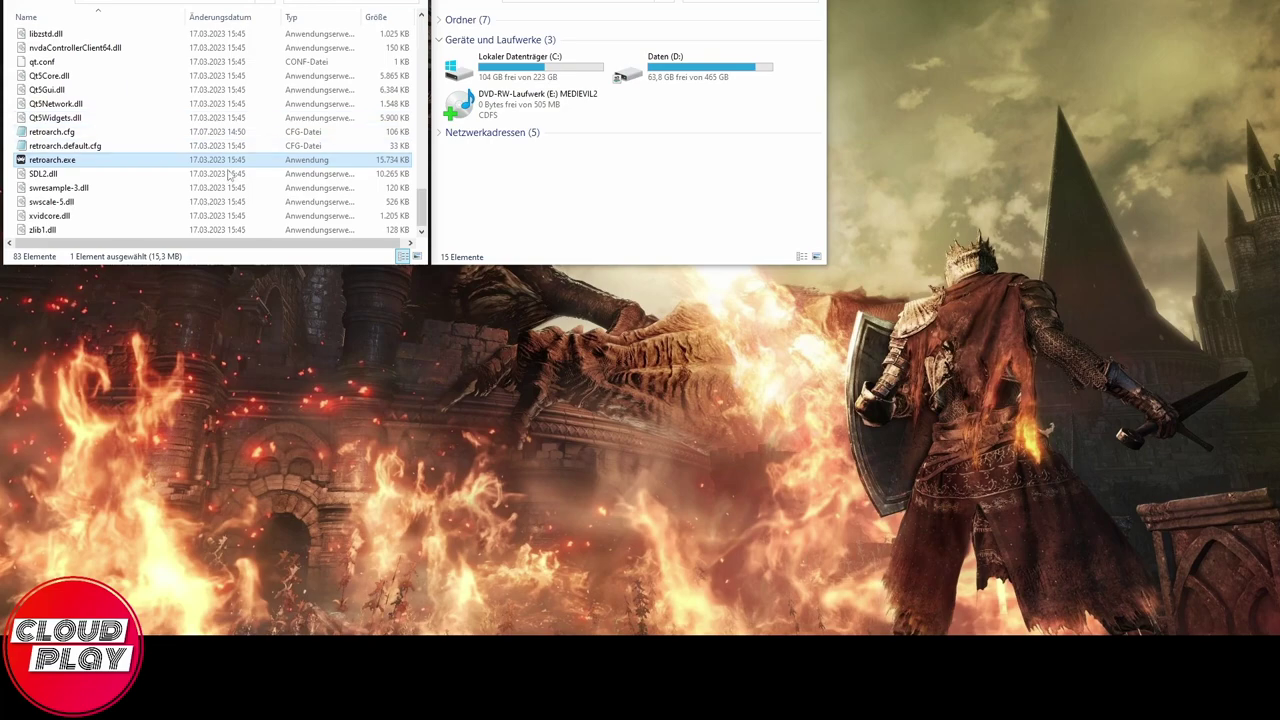
double_click(87, 164)
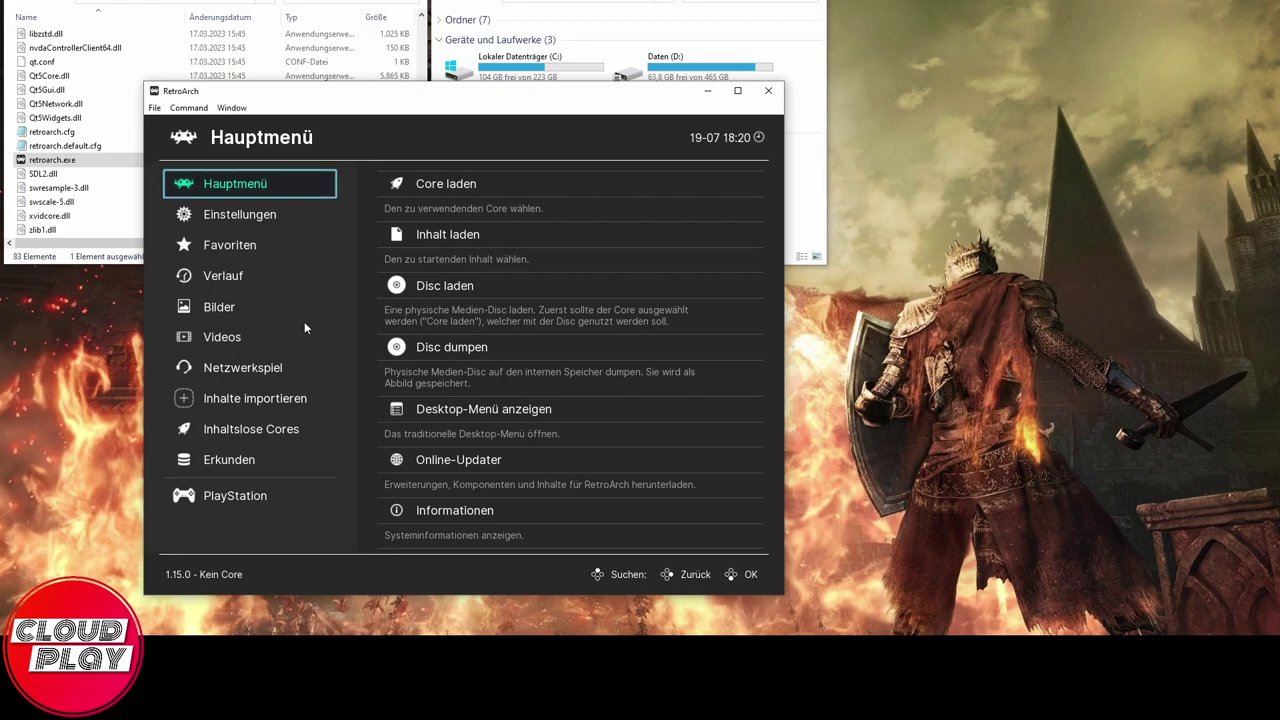
Open the PlayStation playlist and review the entries for MediEvil 2 and both Syphon Filter 2 discs.
key(Down)
key(Down)
key(Down)
key(Down)
key(Down)
key(Down)
key(Down)
key(Down)
key(Down)
key(Down)
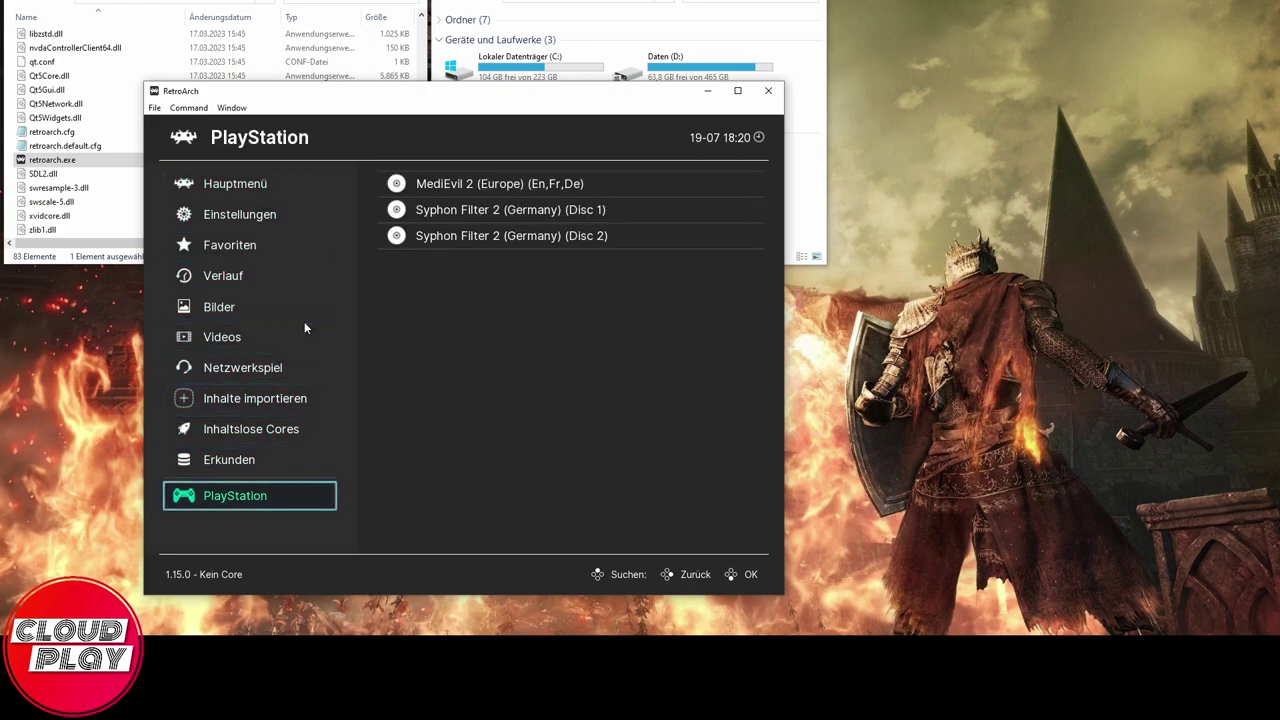
key(Right)
key(Down)
key(Down)
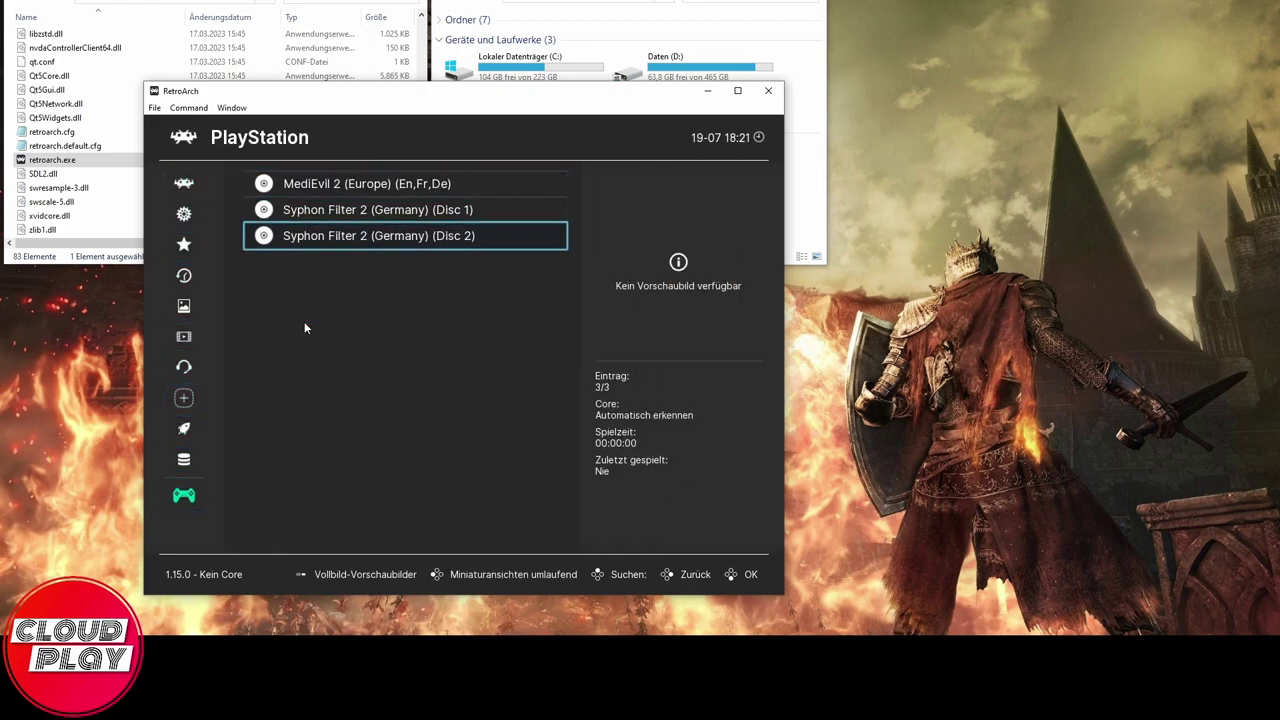
key(Up)
key(Up)
key(Down)
key(Down)
key(Up)
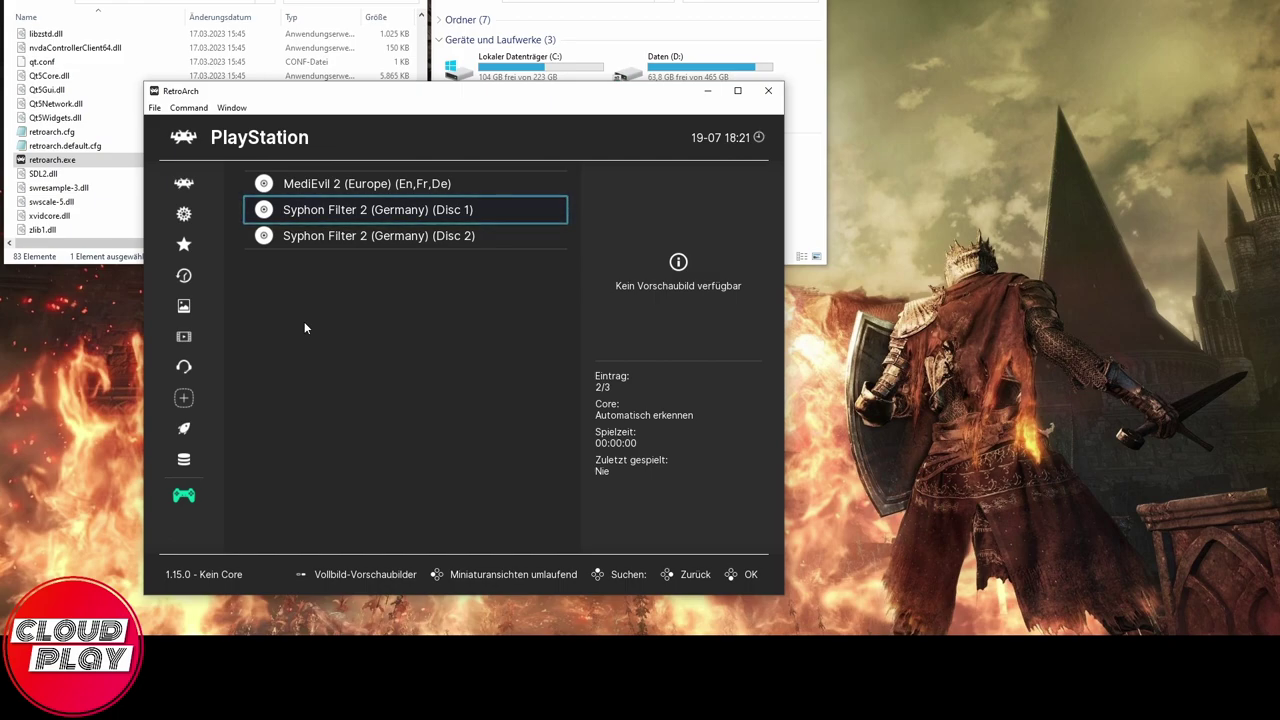
Return to the Hauptmenü and close the emulator with RetroArch beenden.
key(Left)
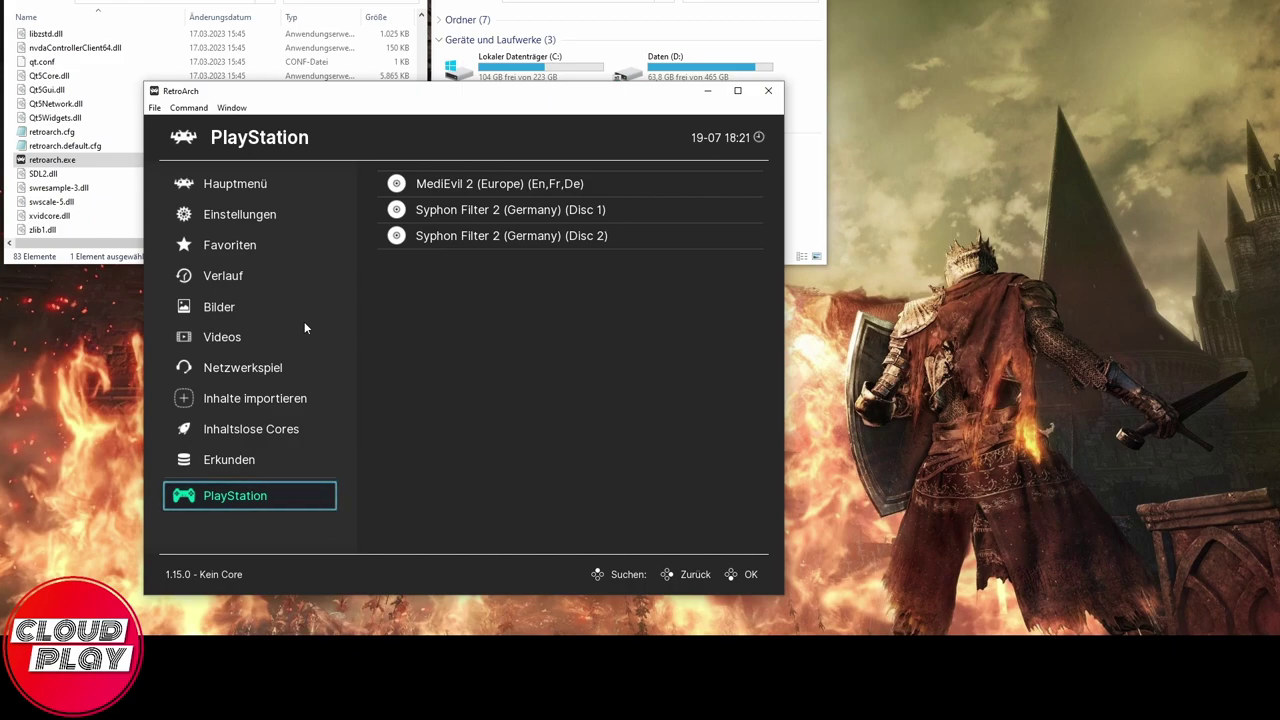
key(Down)
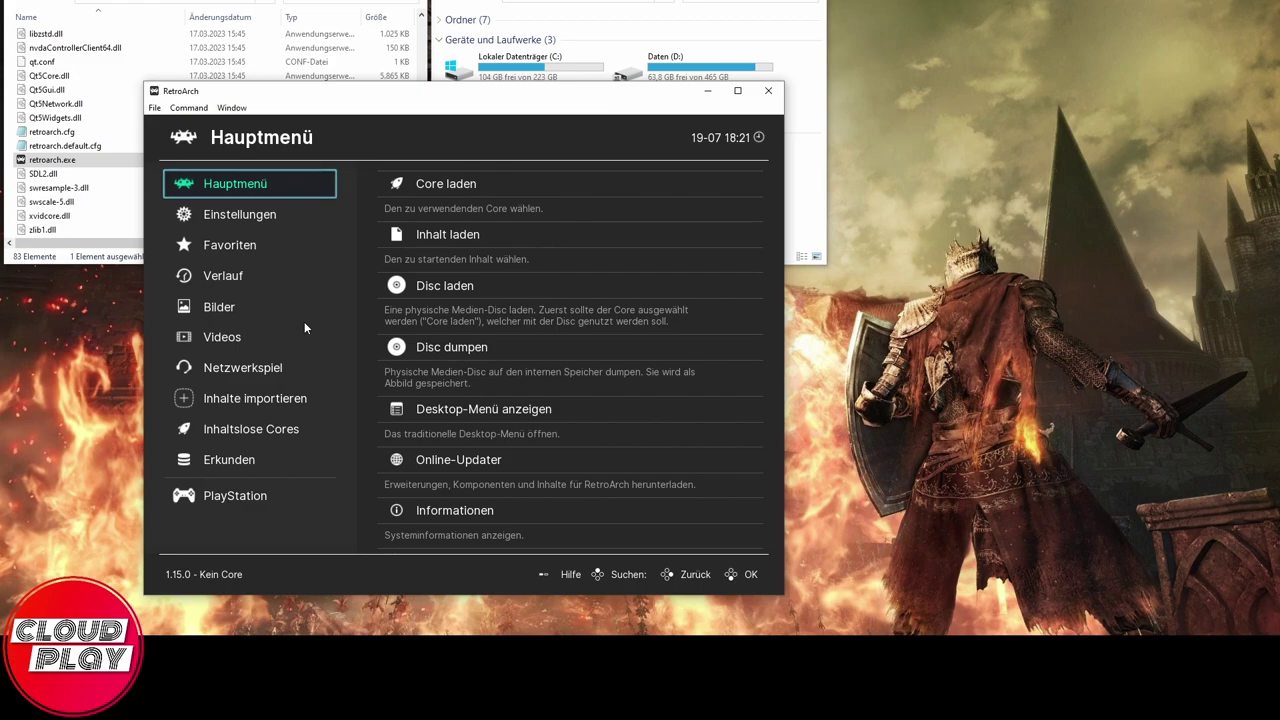
key(Right)
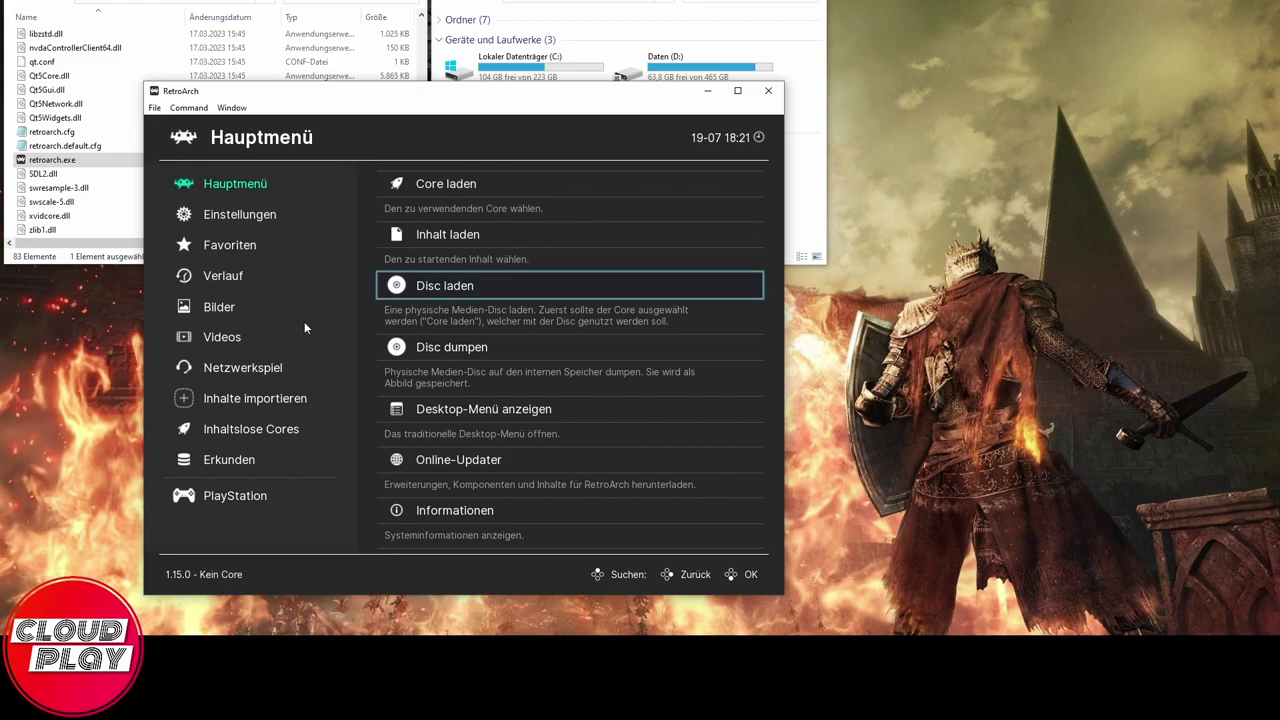
key(Up)
key(Down)
key(Down)
key(Down)
key(Down)
key(Down)
key(Down)
key(Down)
key(Down)
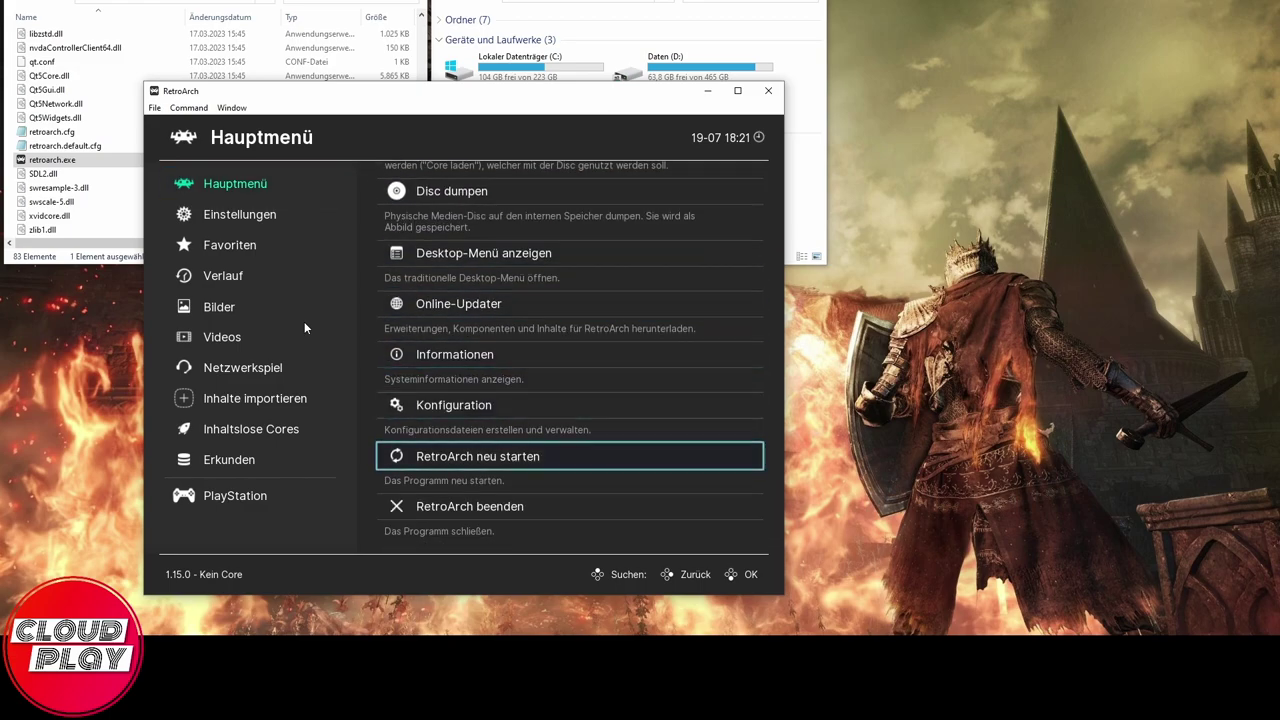
key(Return)
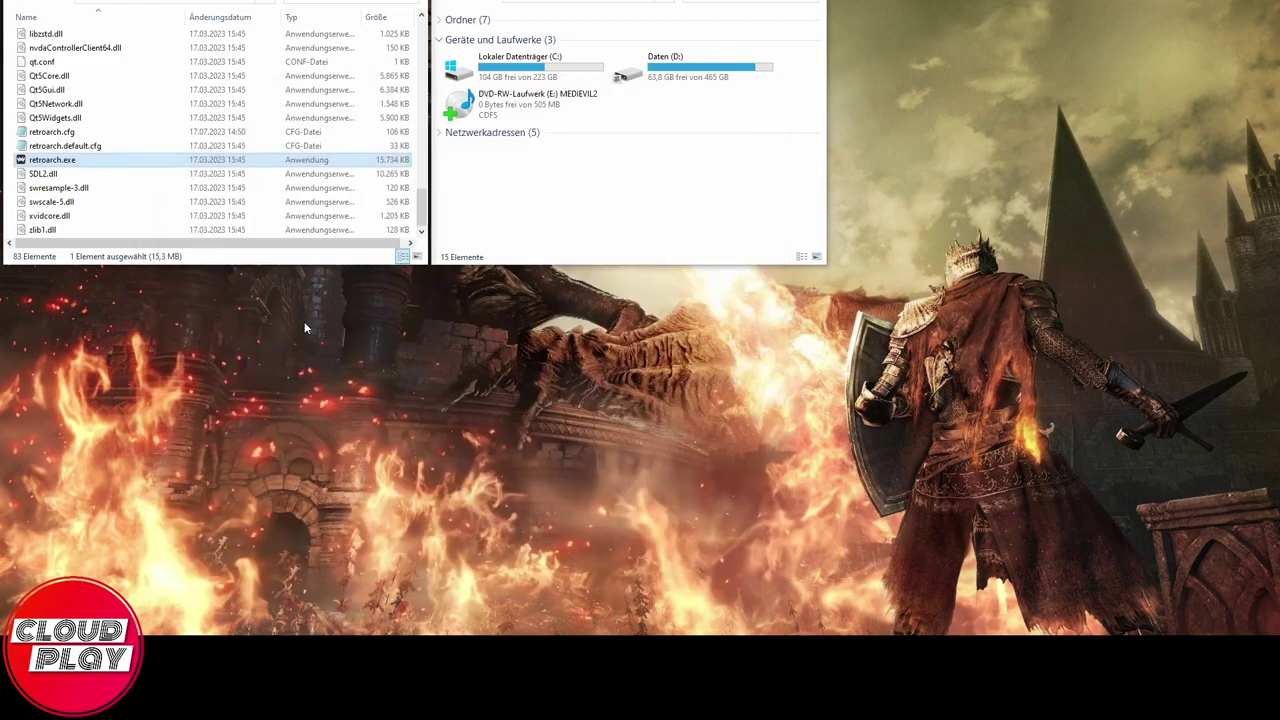